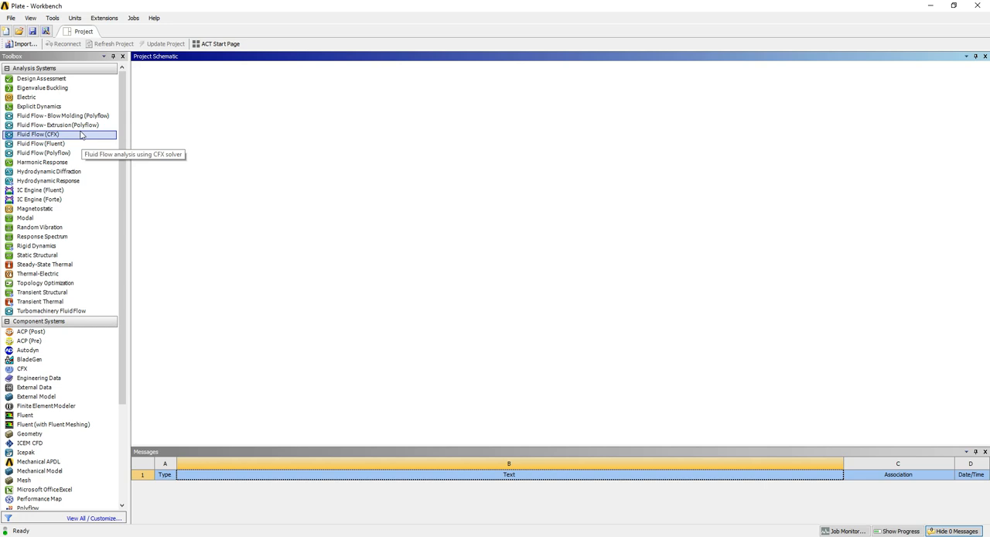
Add a Fluid Flow (CFX) analysis system to the project and open a new geometry for it in DesignModeler.
drag(82, 135, 191, 107)
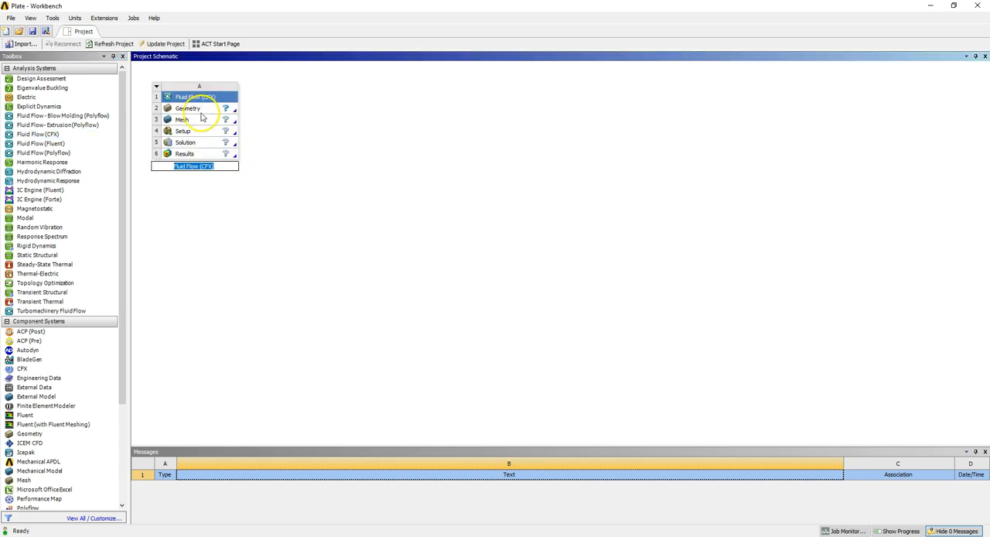
click(200, 112)
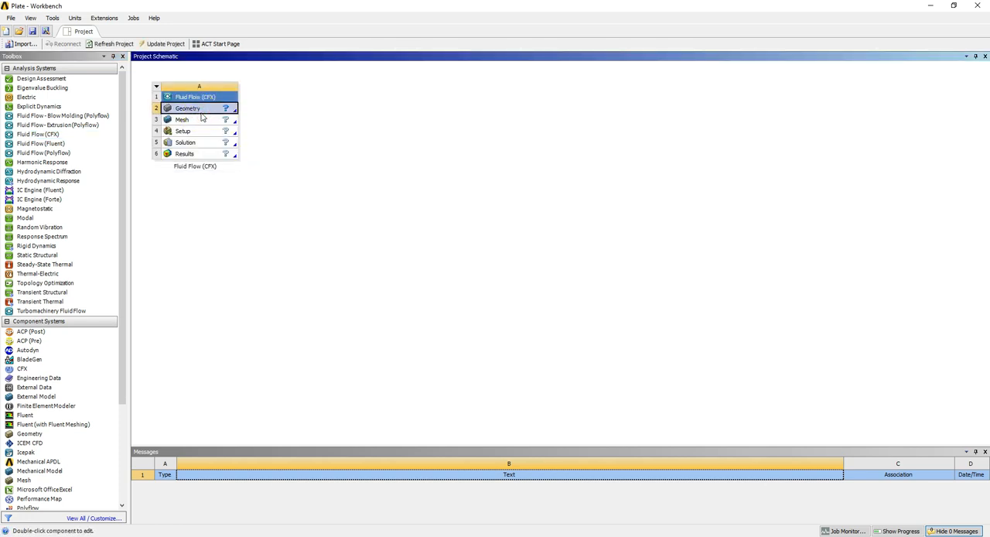
right_click(201, 113)
click(232, 120)
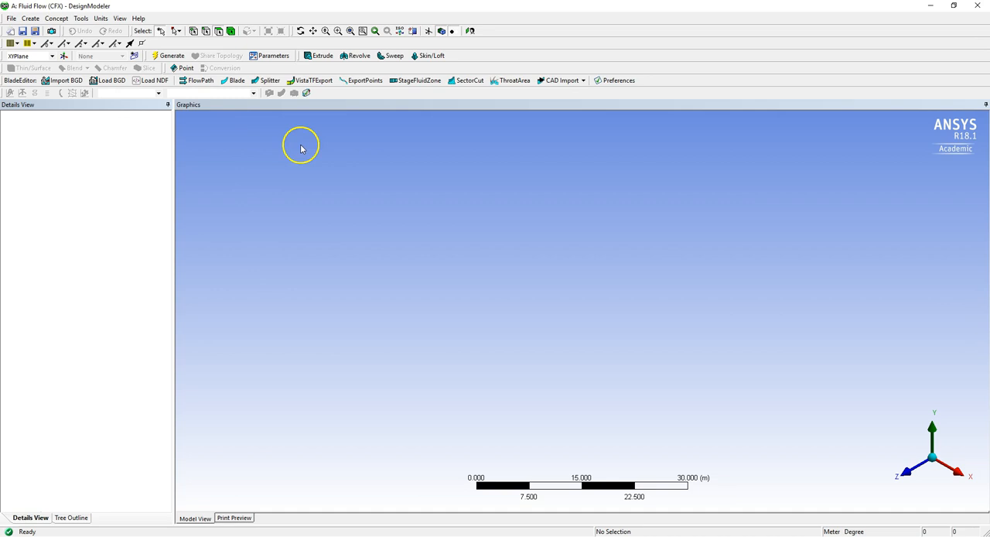
In a new XYPlane sketch, draw a rectangle about 17.8 m by 6.6 m, starting on the Y axis and straddling the X axis.
click(916, 473)
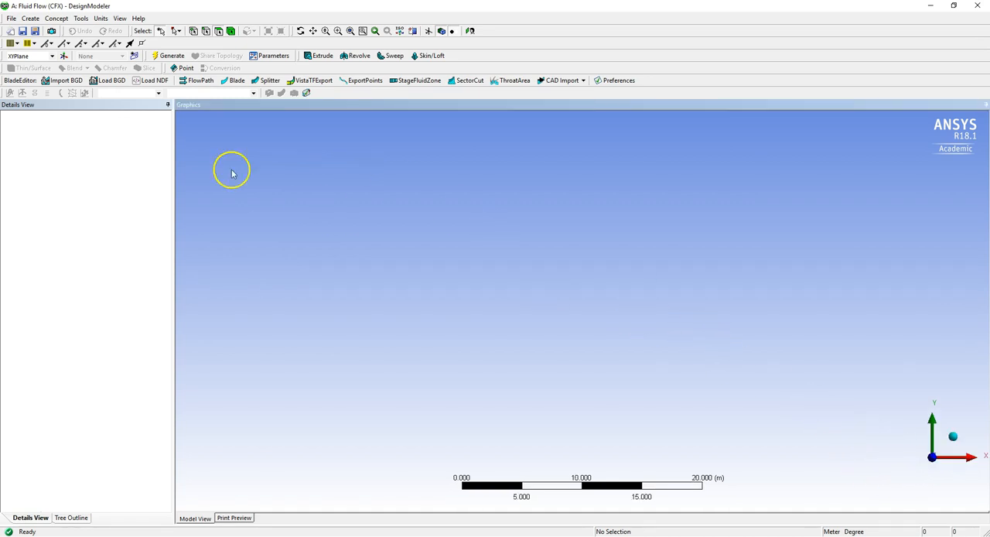
click(134, 58)
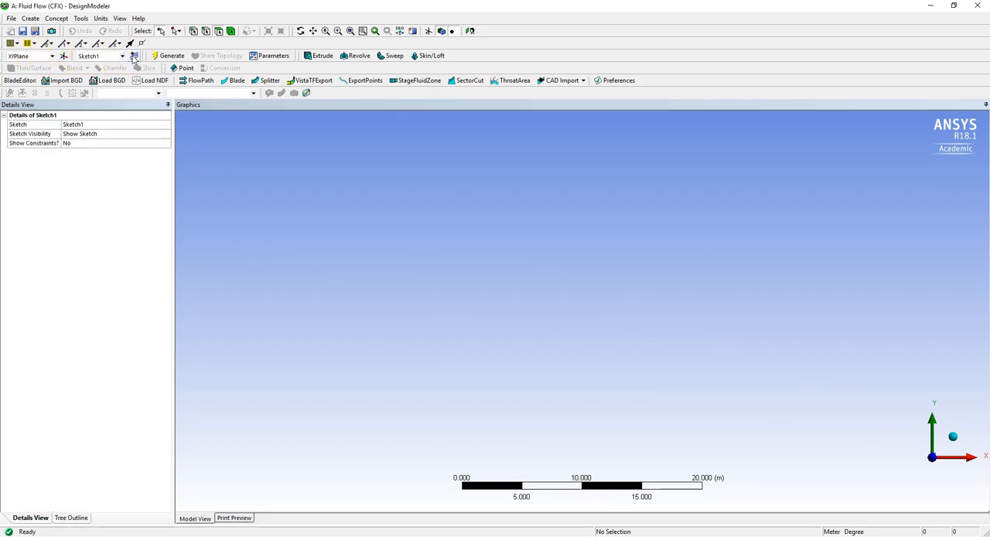
click(68, 519)
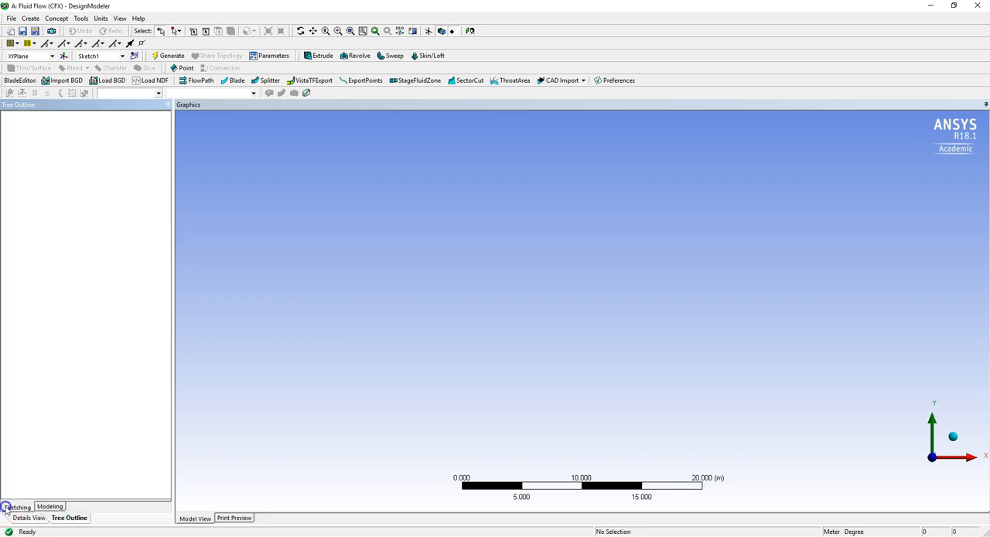
click(8, 506)
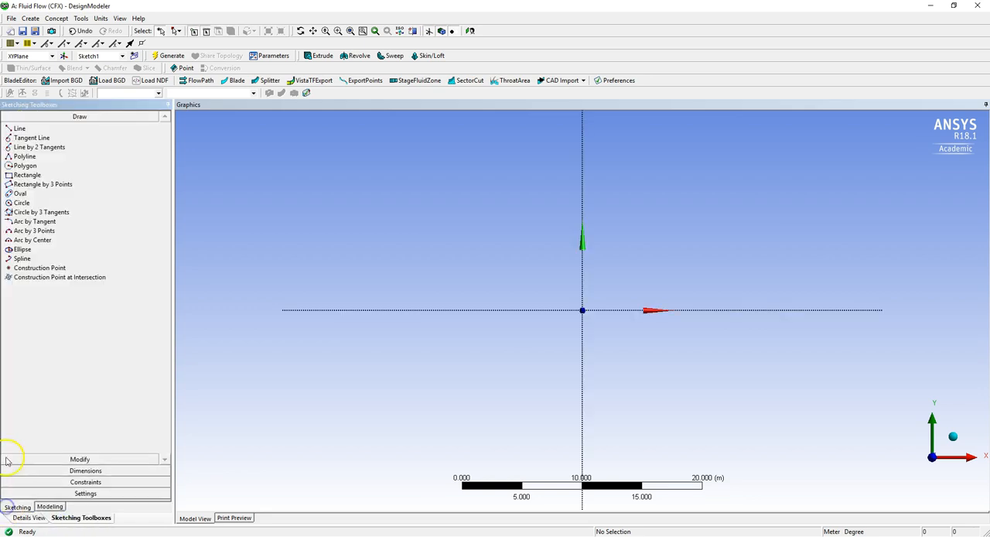
click(25, 175)
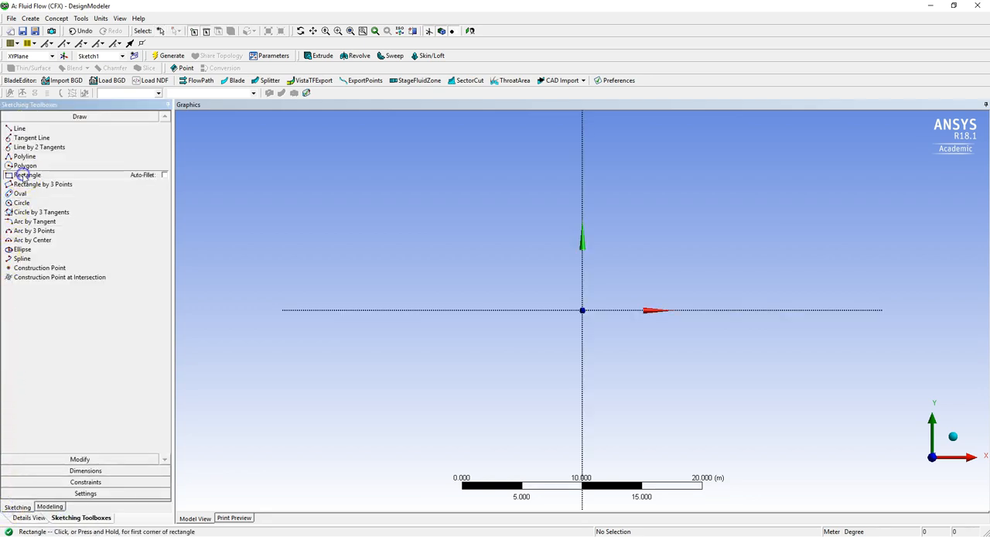
click(582, 277)
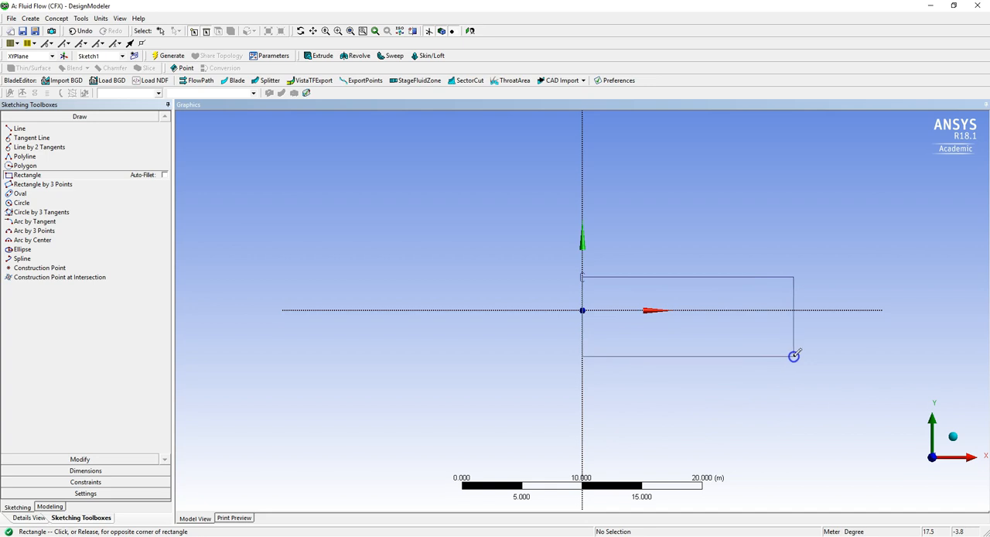
click(797, 356)
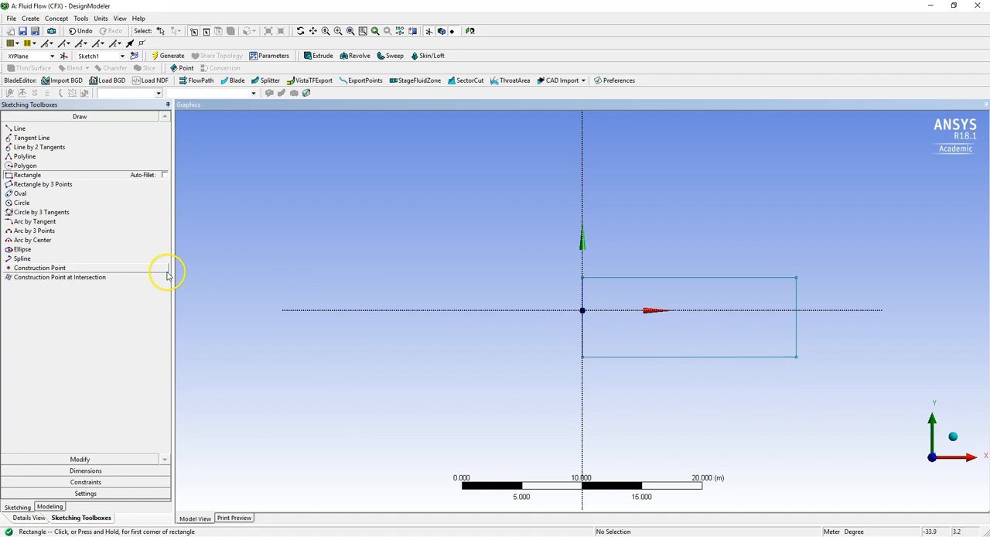
Dimension the rectangle's horizontal length, its height and the vertical distance between its upper edge and the X axis.
click(87, 471)
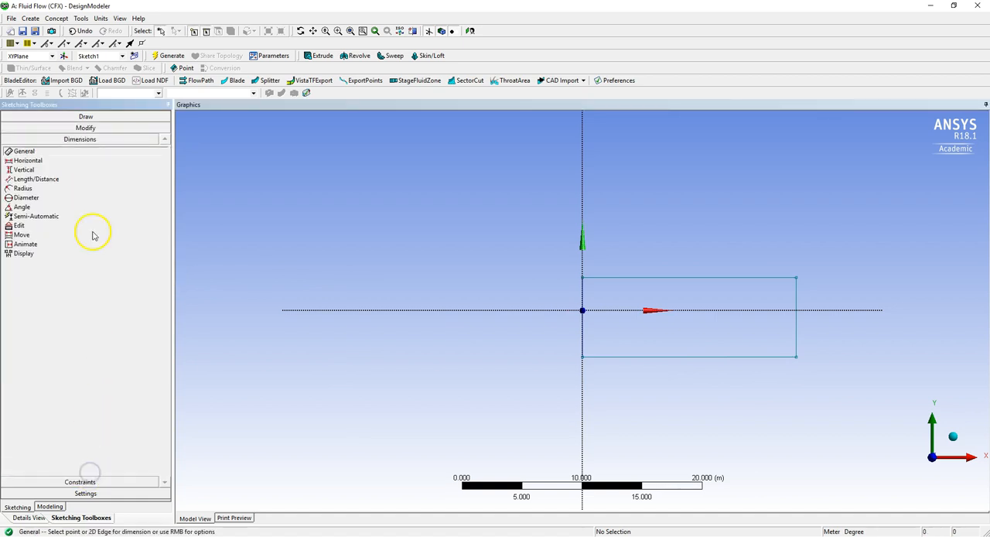
click(713, 277)
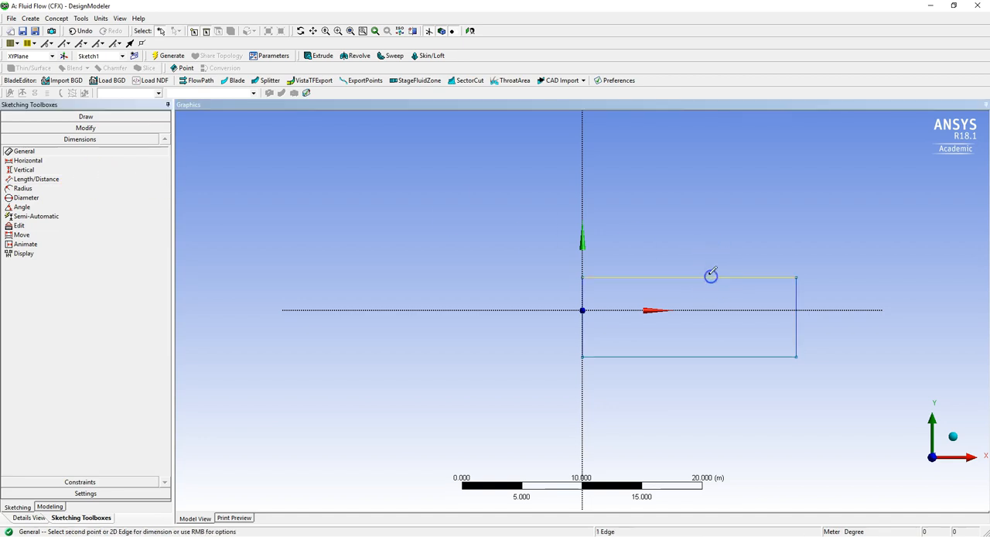
click(671, 231)
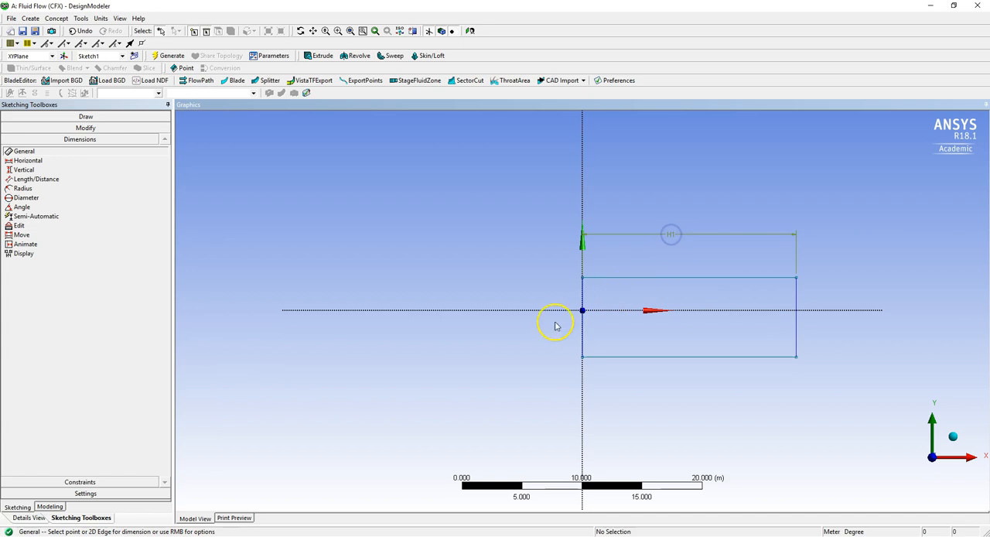
click(582, 290)
click(526, 295)
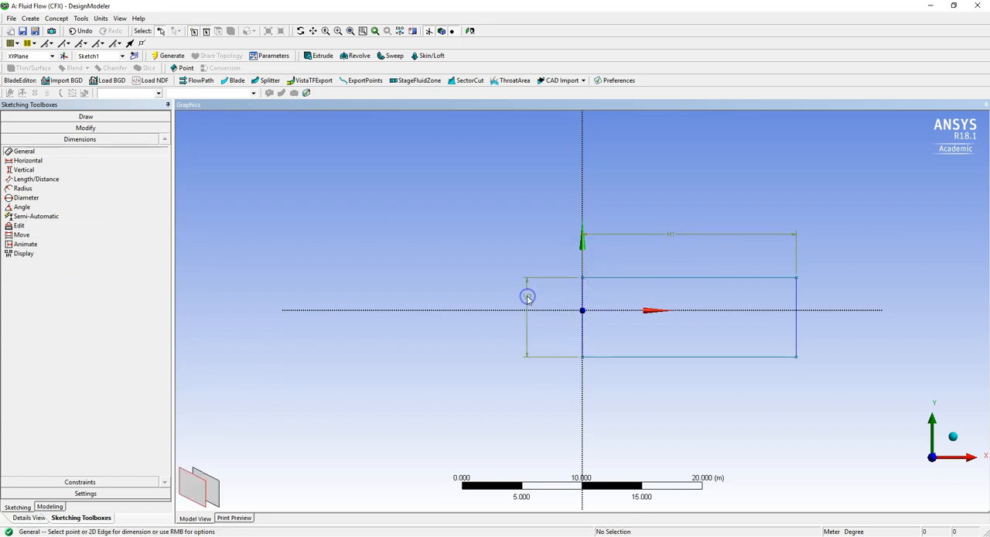
click(30, 171)
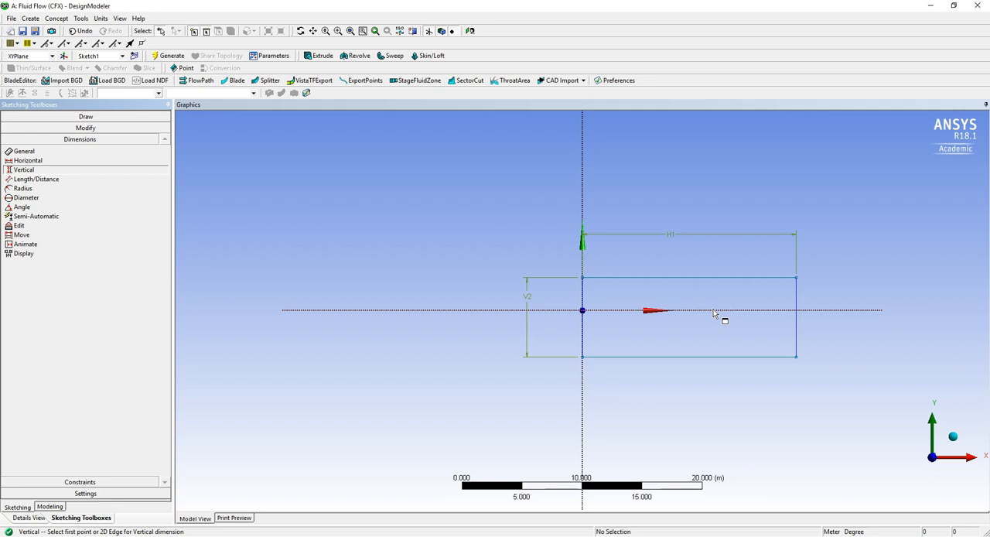
click(708, 279)
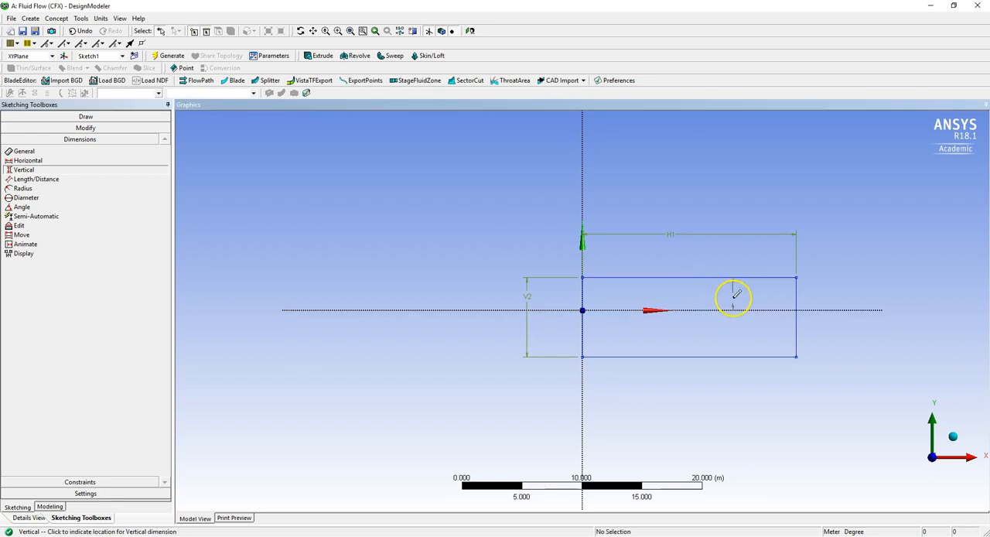
click(500, 292)
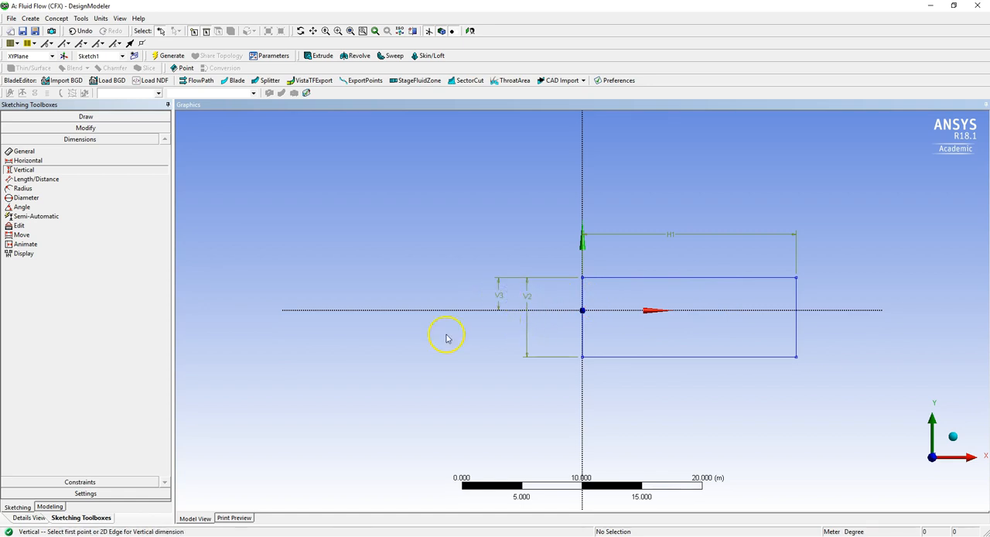
Set the rectangle's length H1 to 20 m, height V2 to 5 m and axis offset V3 to 2.5 m, and generate.
click(32, 517)
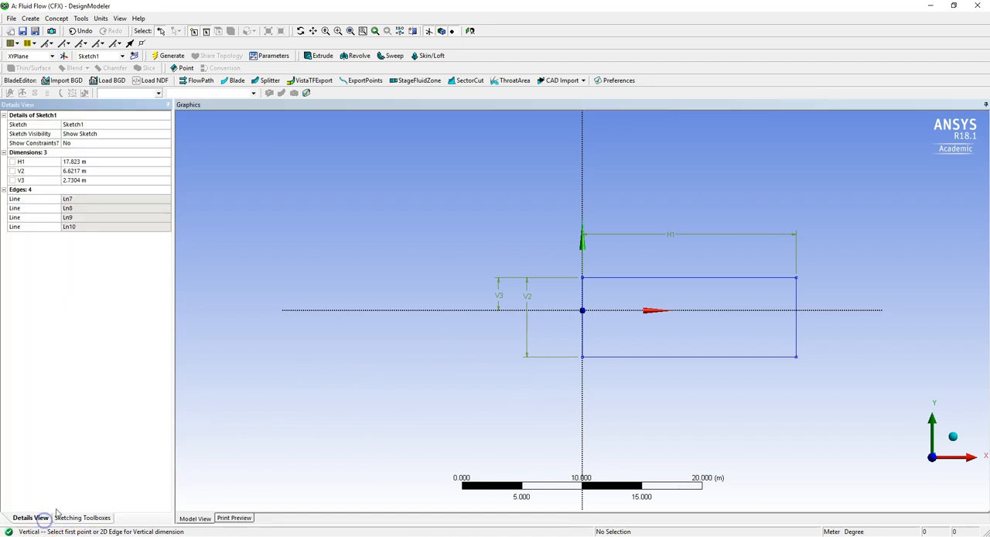
click(88, 162)
text(20)
key(Return)
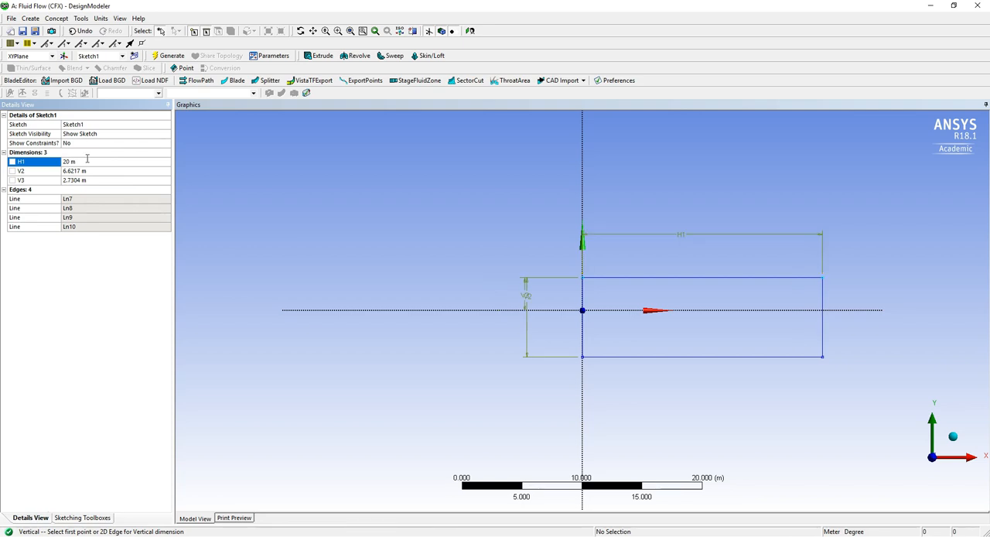
click(83, 170)
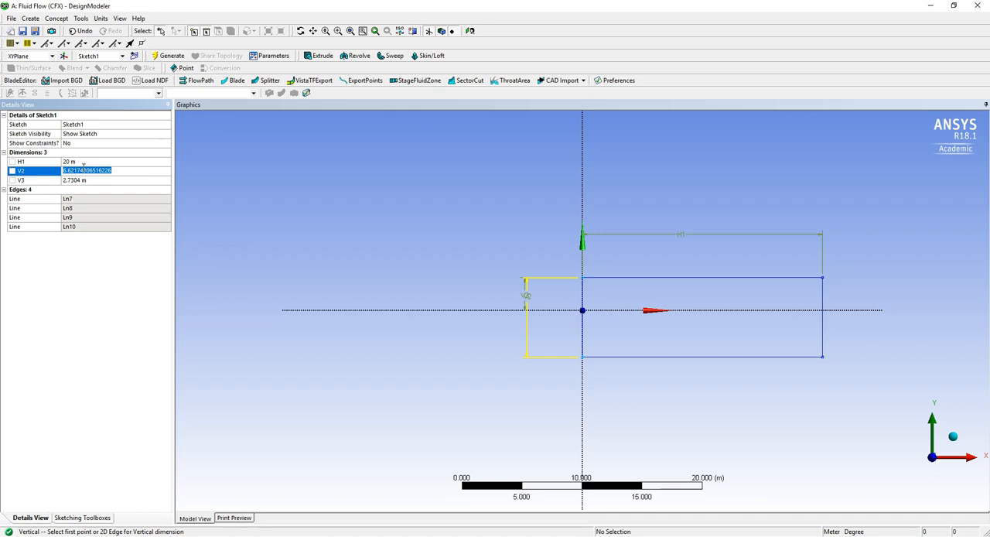
text(5)
click(87, 182)
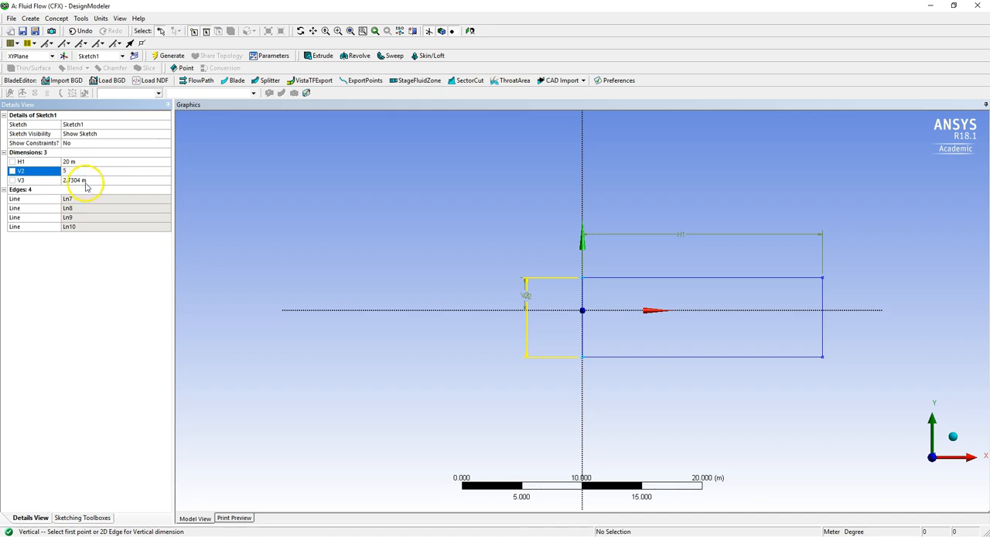
text(2)
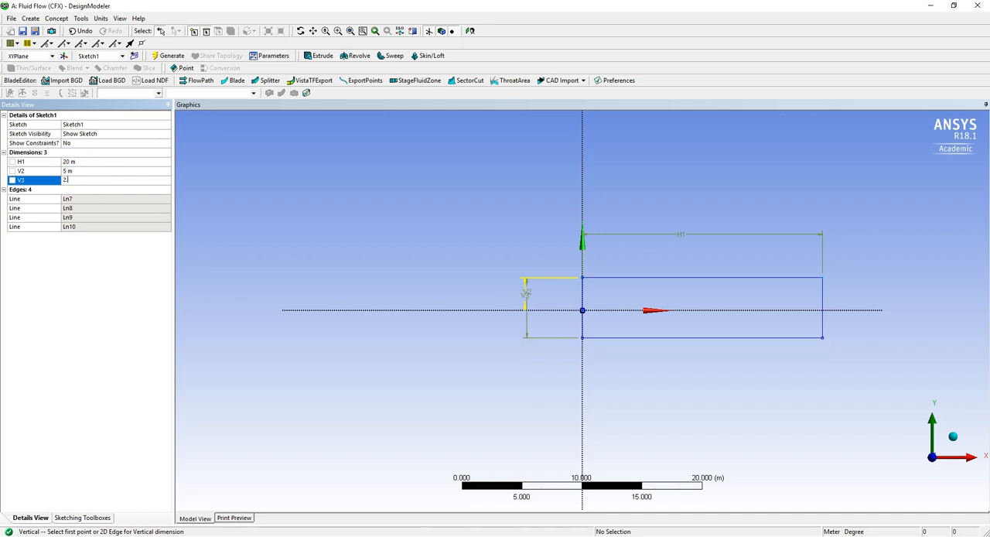
text(.5)
key(Return)
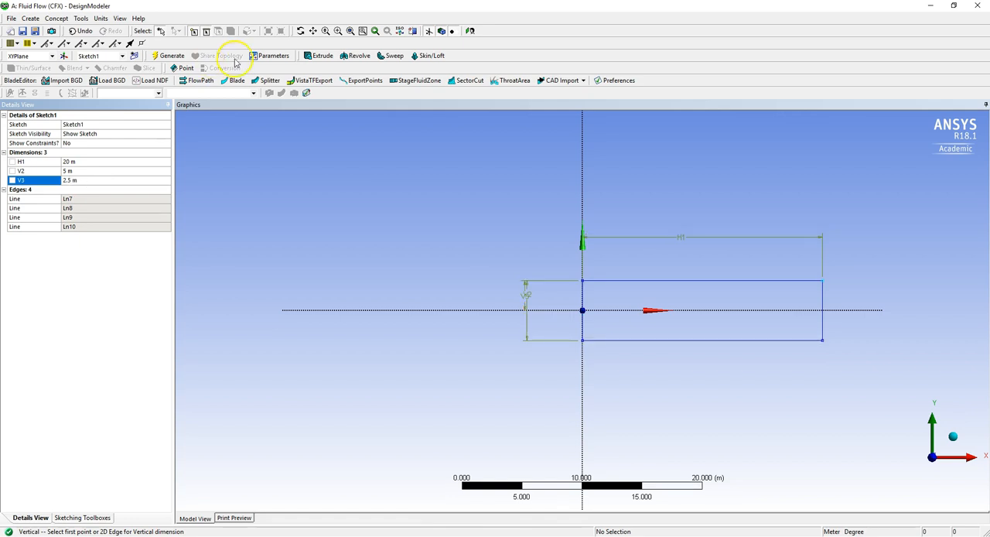
click(173, 57)
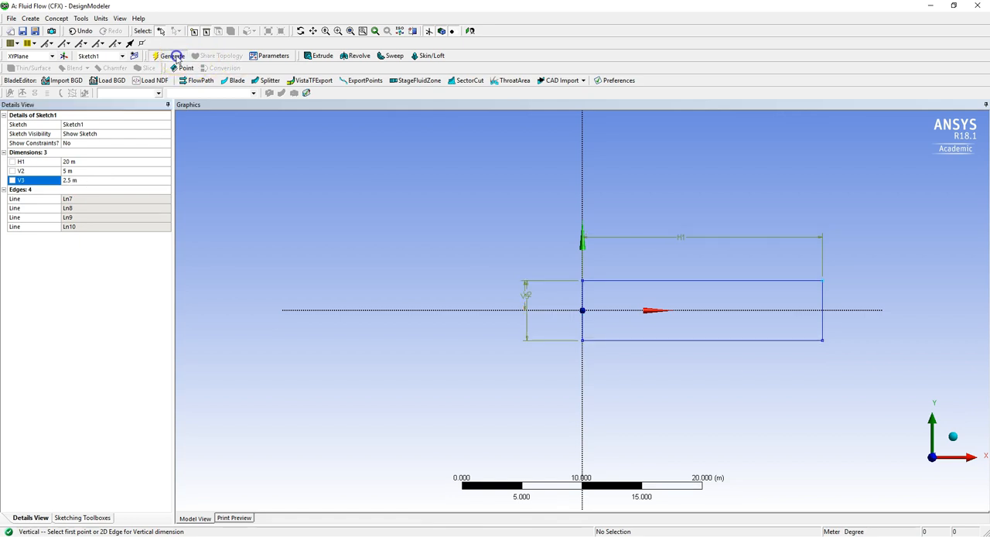
Extrude Sketch1 to a fixed depth of 5 m in the normal direction as added material.
click(317, 57)
click(99, 133)
click(90, 134)
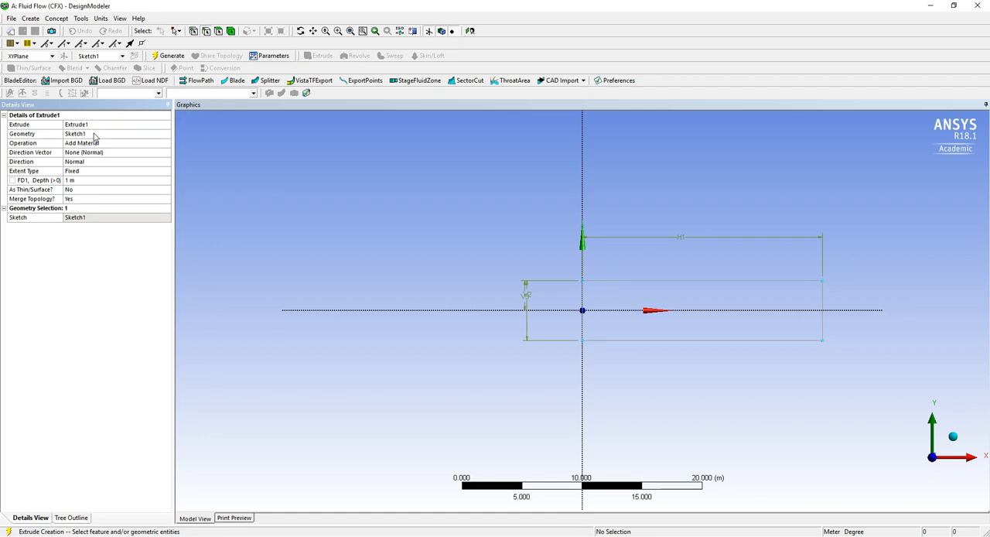
click(74, 181)
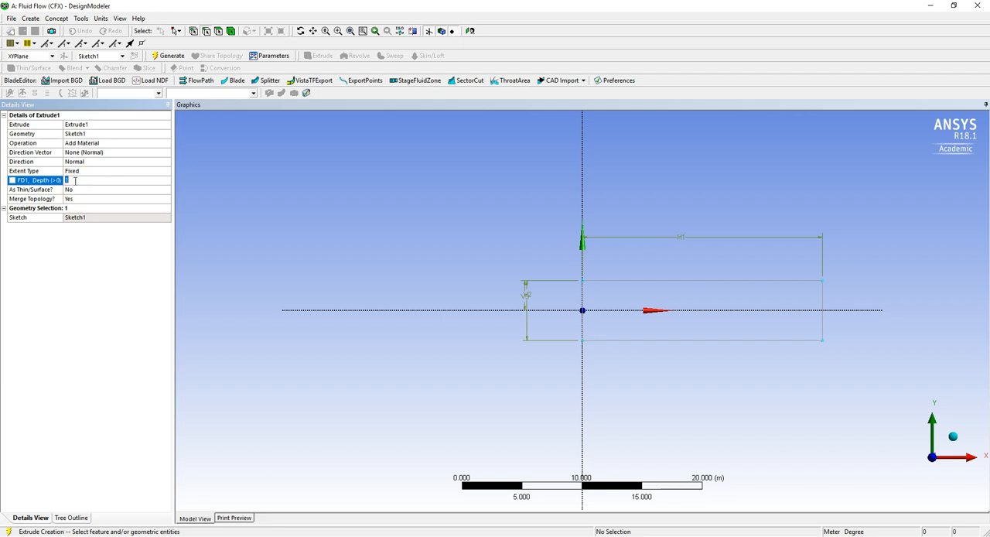
text(5)
key(Return)
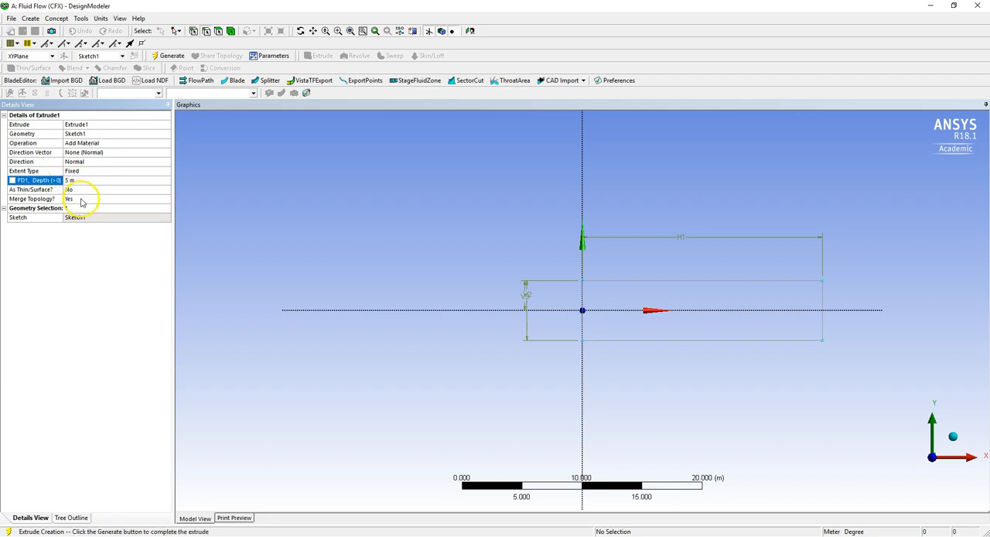
click(170, 58)
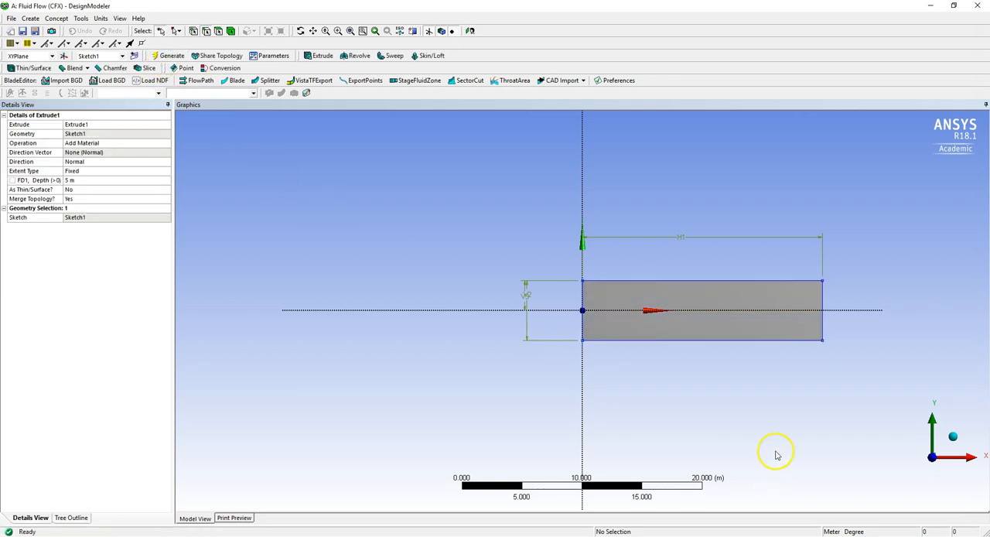
mouse_move(780, 420)
middle_down()
mouse_move(743, 336)
mouse_move(600, 315)
mouse_move(518, 348)
mouse_move(502, 332)
middle_up()
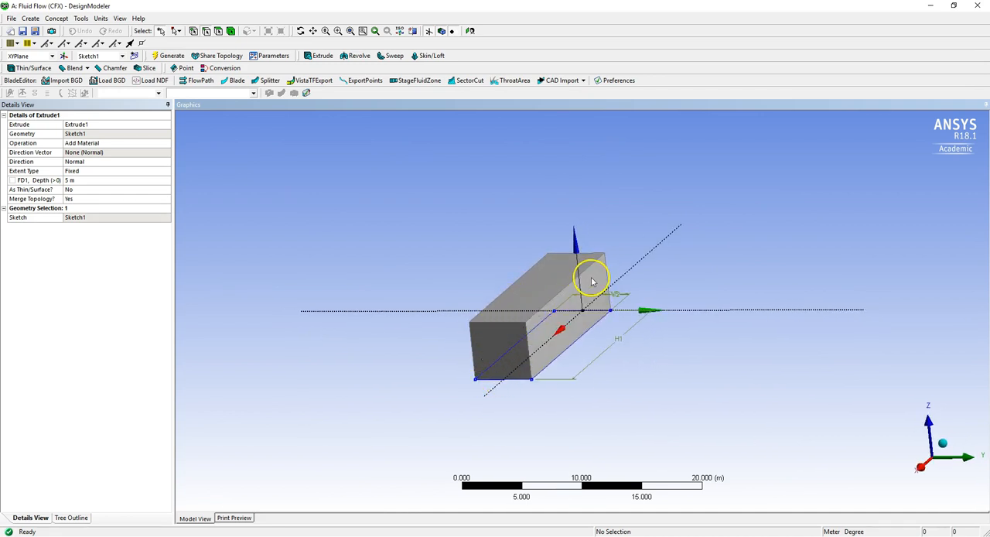
middle_drag(440, 351, 608, 338)
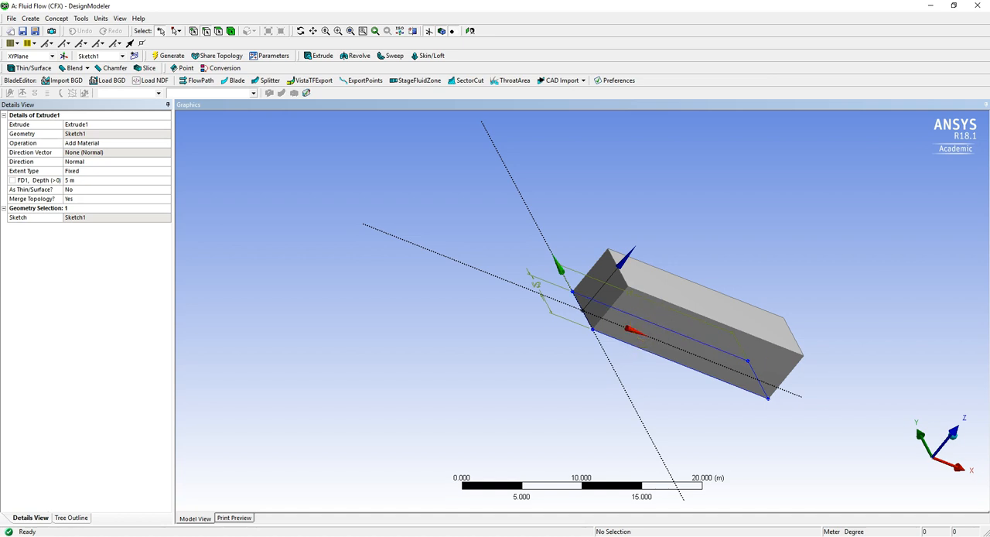
click(954, 439)
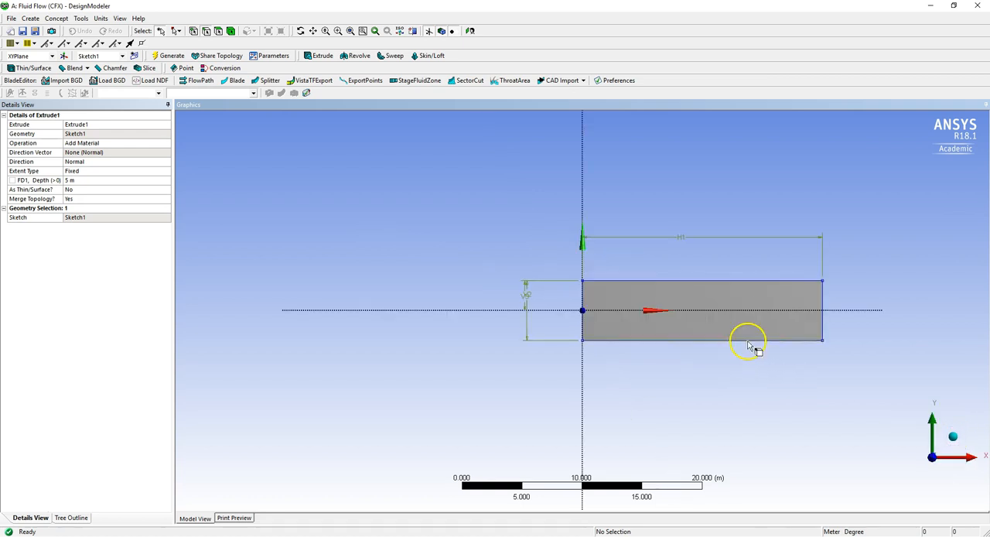
mouse_move(748, 341)
ctrl+middle_down()
mouse_move(602, 331)
mouse_move(509, 304)
mouse_move(508, 288)
ctrl+middle_up()
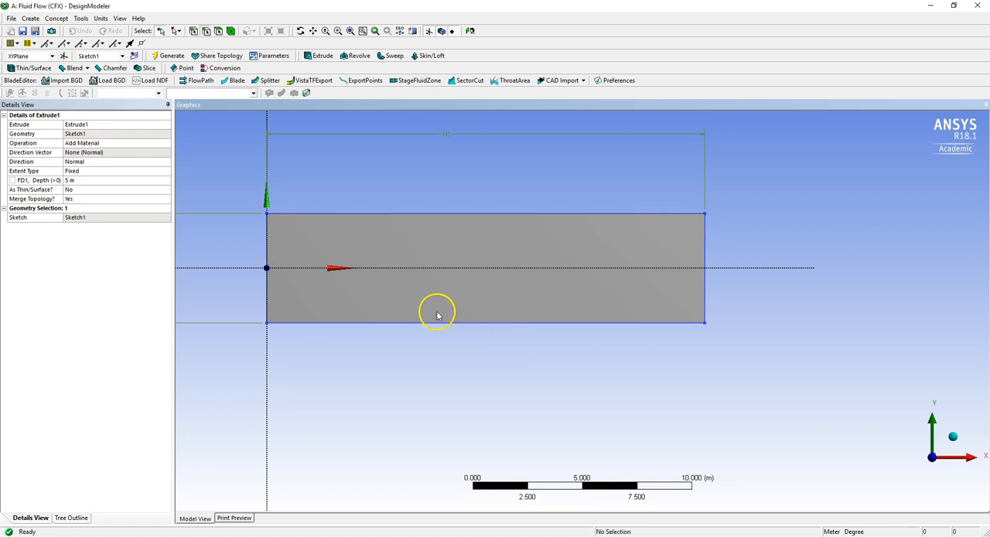
Create a new plane based on XYPlane with an Offset Global Z transform of 2 m and generate it.
click(64, 55)
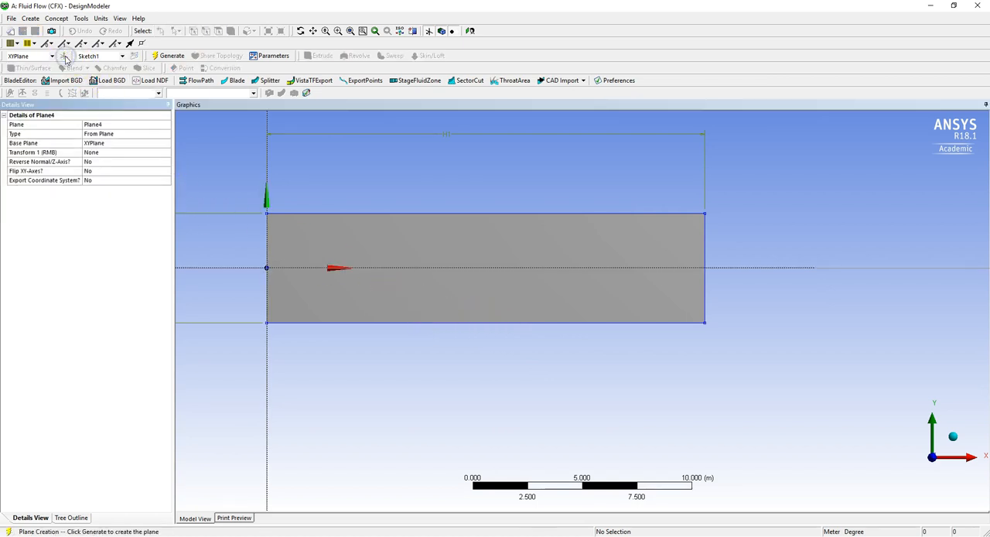
click(105, 152)
click(166, 153)
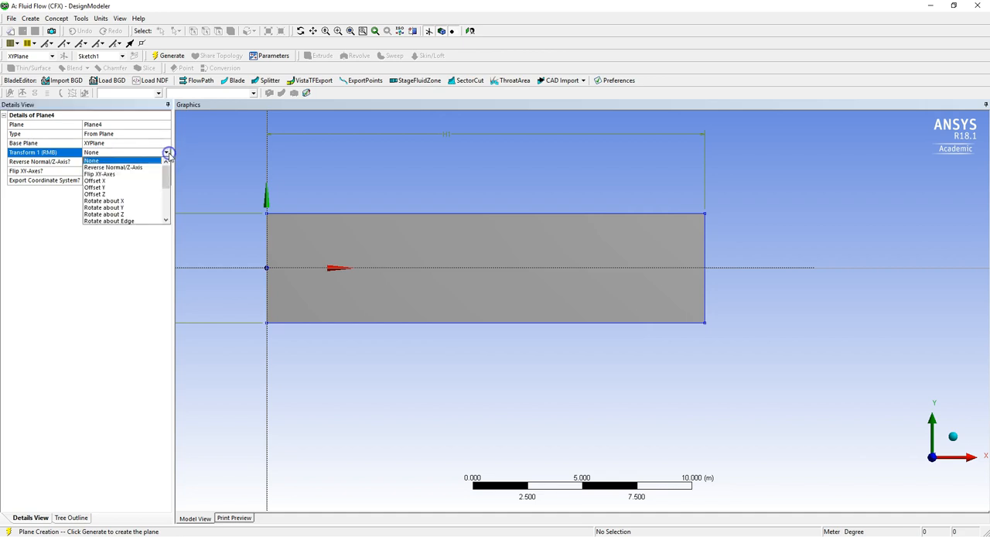
scroll(137, 201, down, 3)
scroll(138, 203, down, 3)
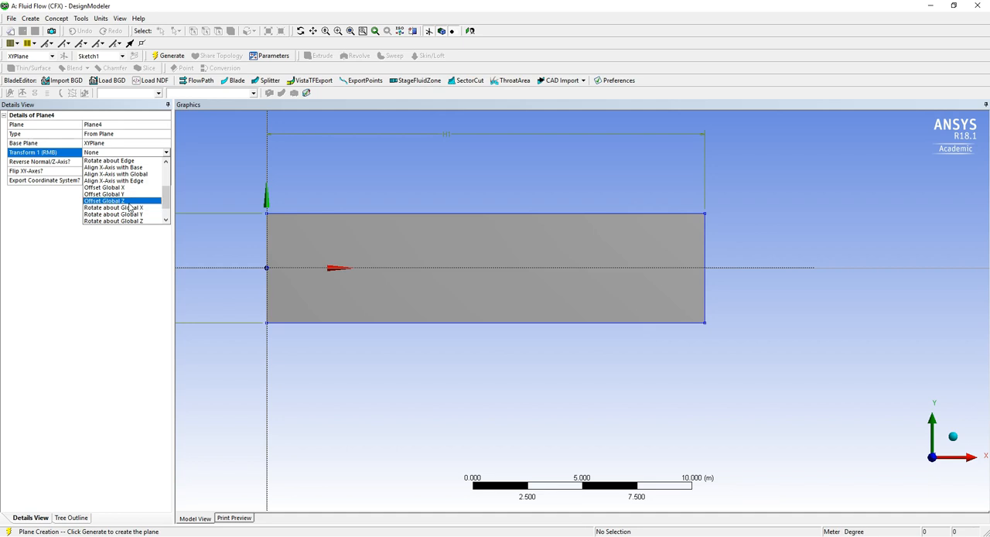
click(130, 201)
click(117, 163)
text(2)
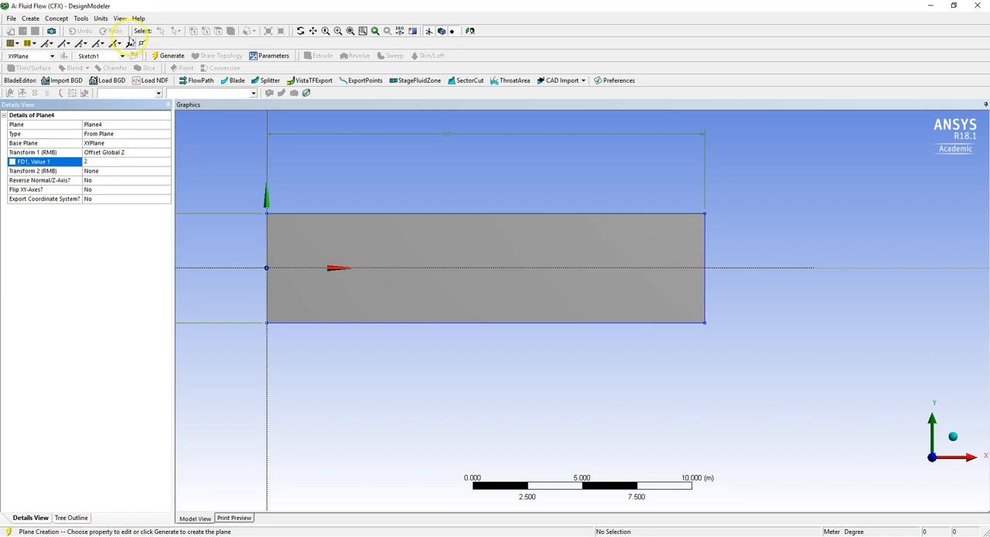
click(163, 56)
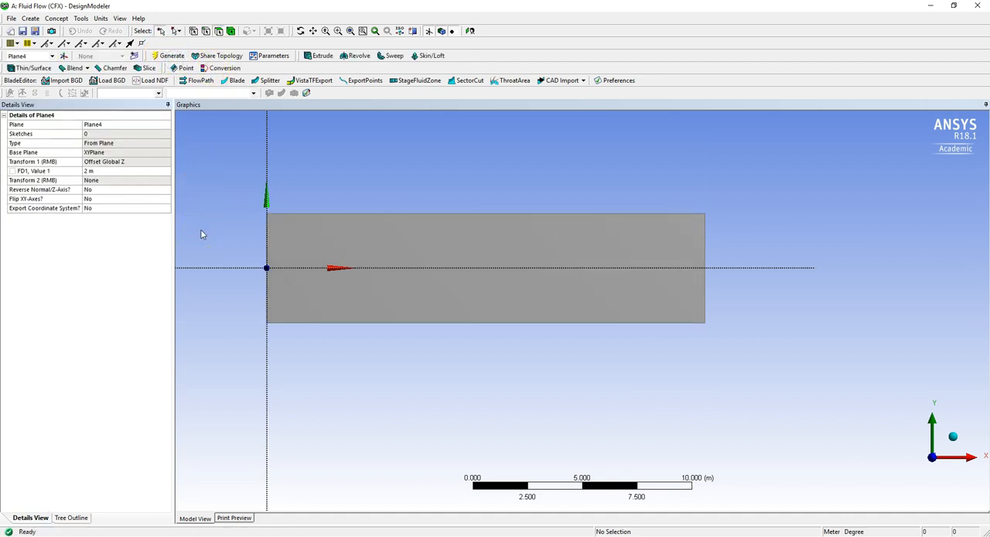
click(172, 56)
On the new offset plane, sketch a thin upright rectangle about 0.05 m by 2.2 m, straddling the X axis about 4.3 m from the origin.
middle_drag(257, 210, 380, 215)
drag(413, 214, 338, 208)
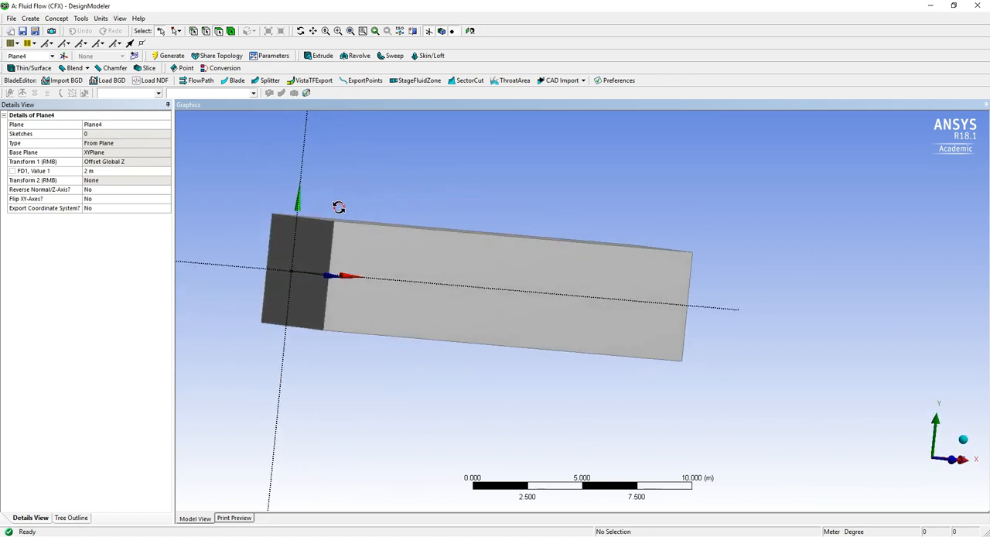
click(946, 463)
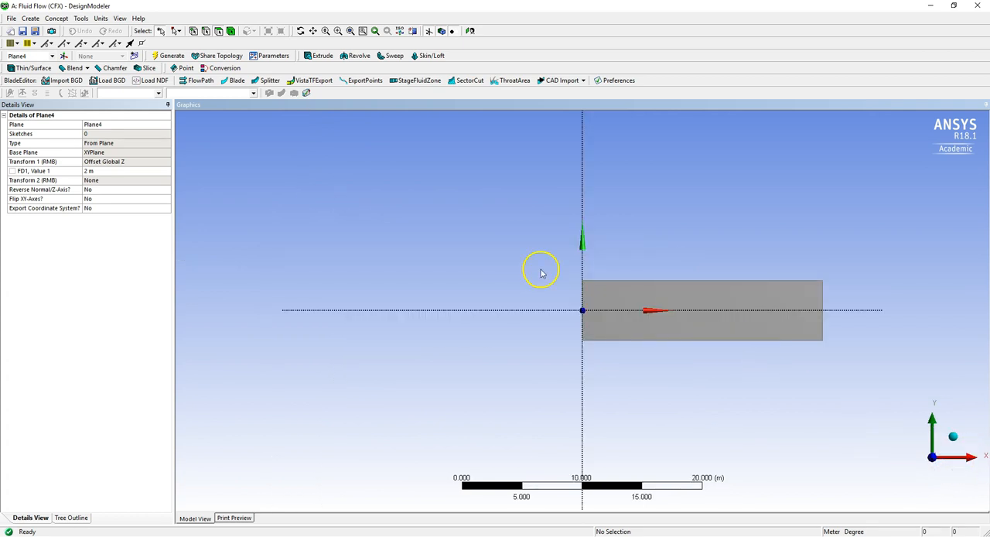
drag(540, 269, 732, 361)
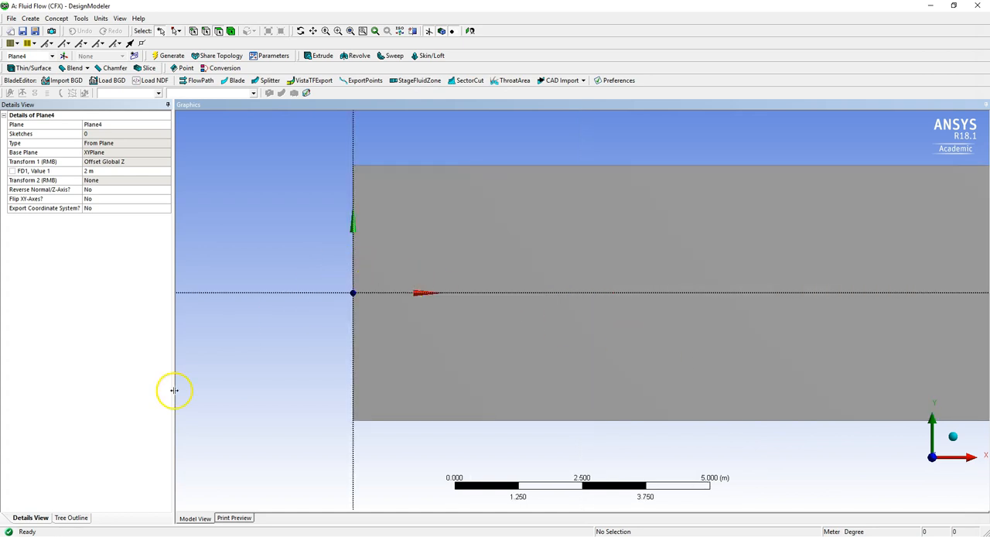
click(72, 520)
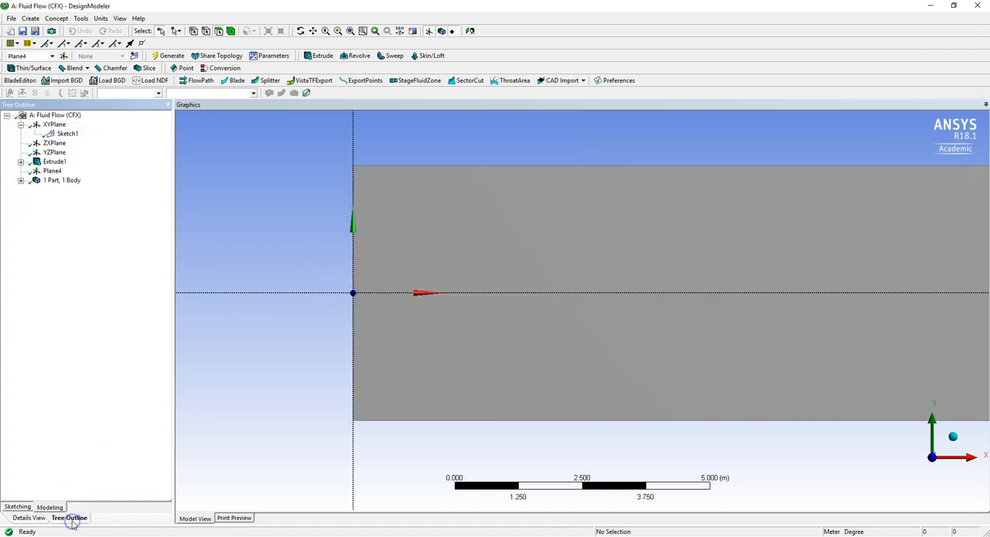
click(4, 508)
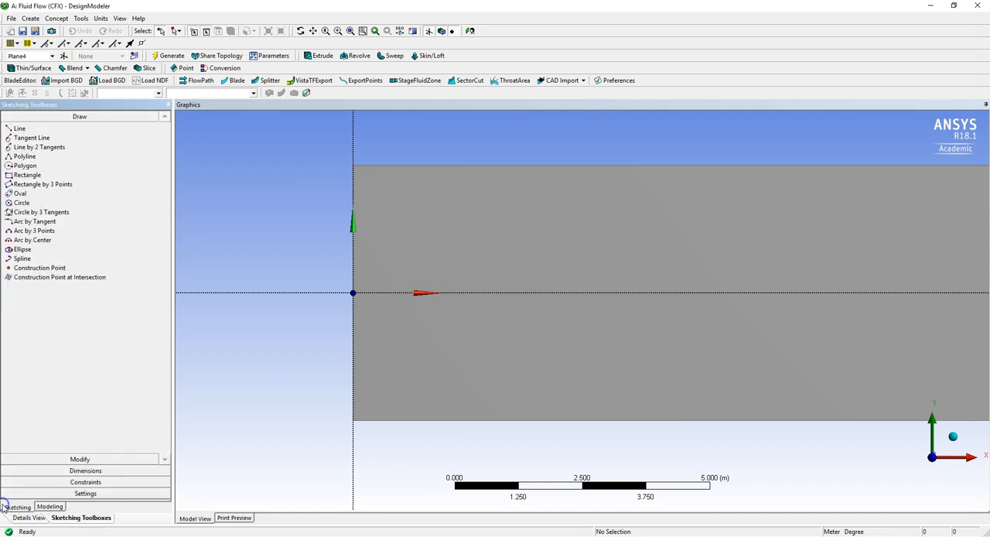
click(59, 508)
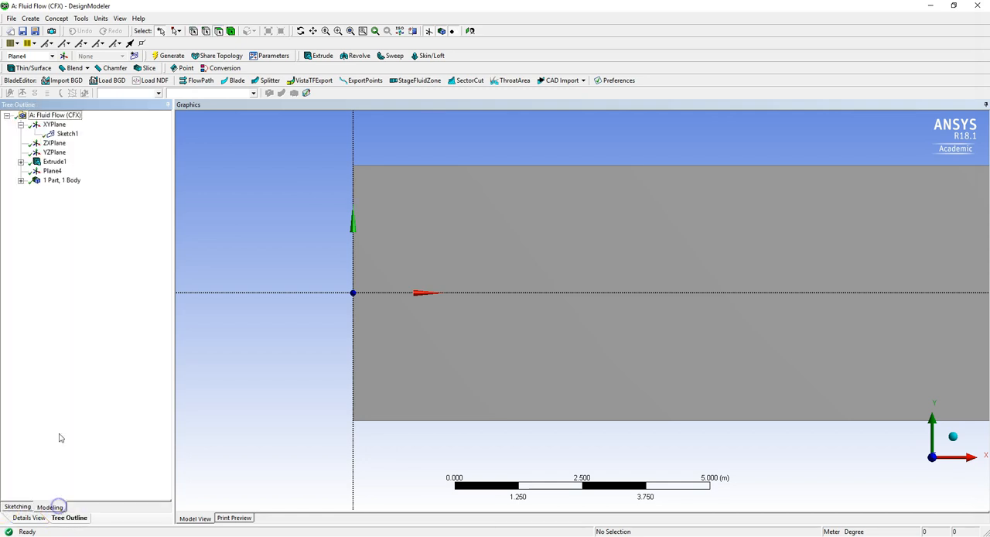
click(52, 171)
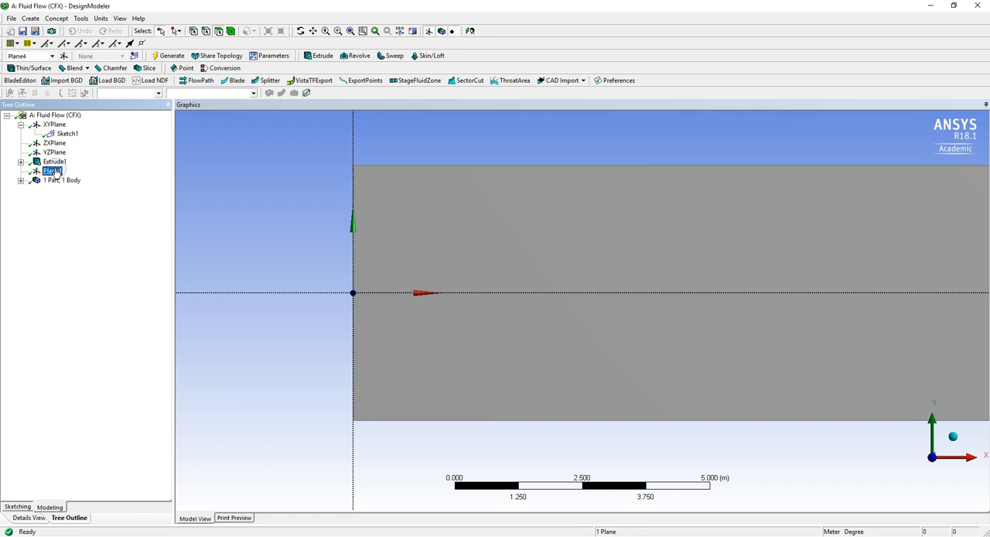
click(6, 508)
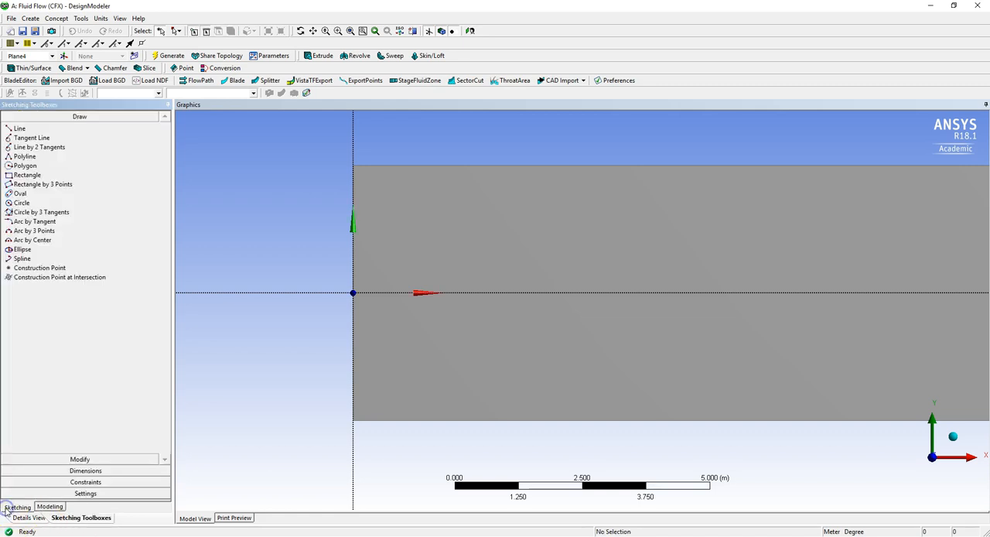
click(25, 174)
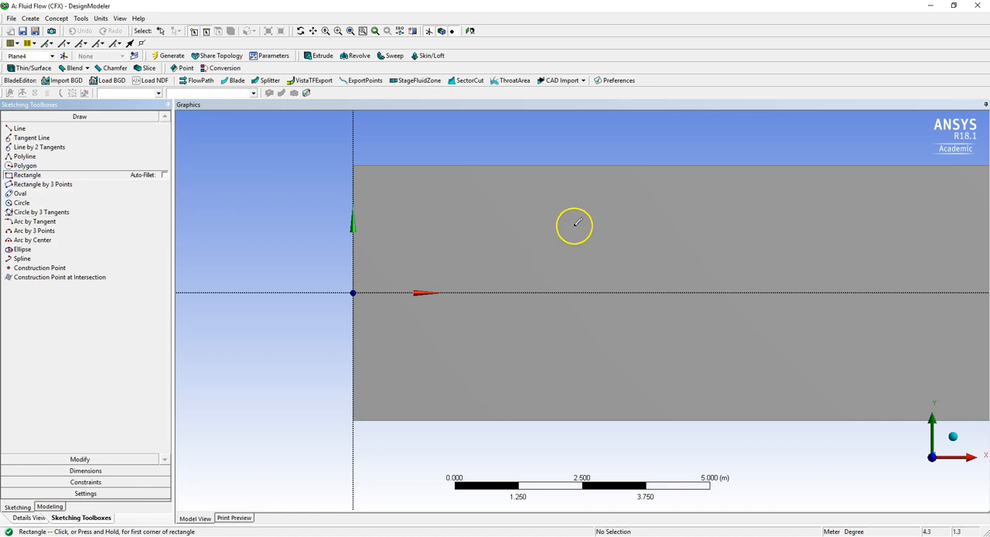
drag(573, 226, 571, 246)
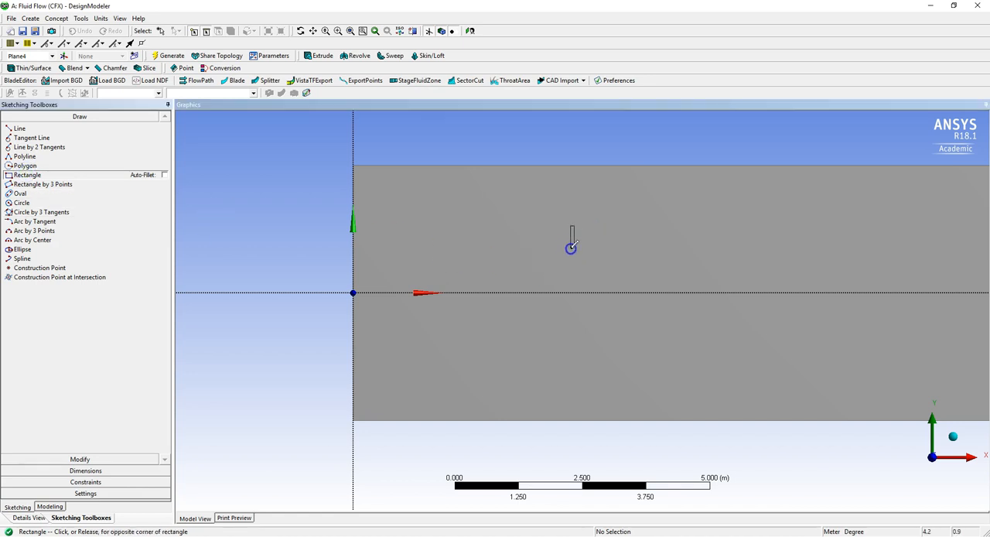
drag(578, 288, 577, 339)
drag(578, 337, 577, 338)
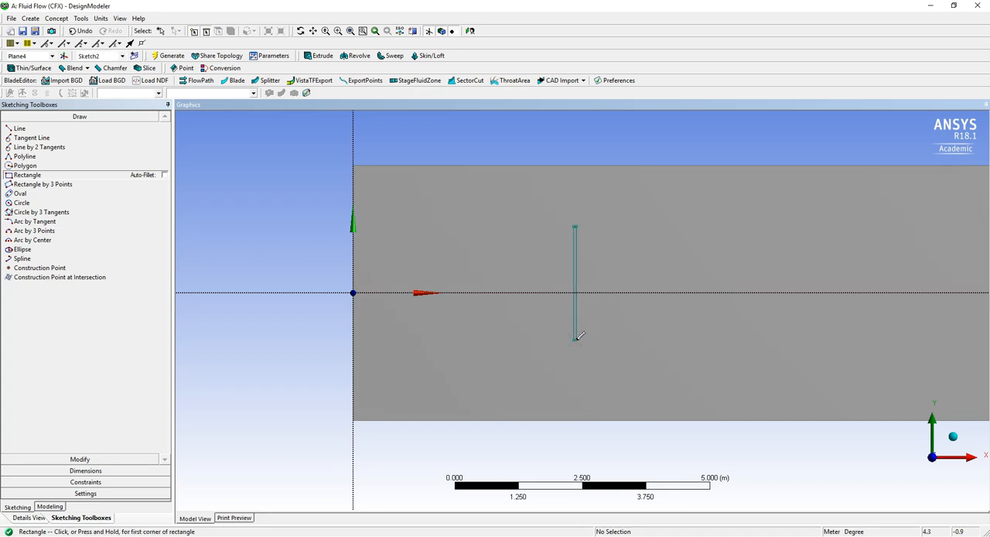
Dimension the thin rectangle's height along its long side and its width across the upper edge.
click(64, 471)
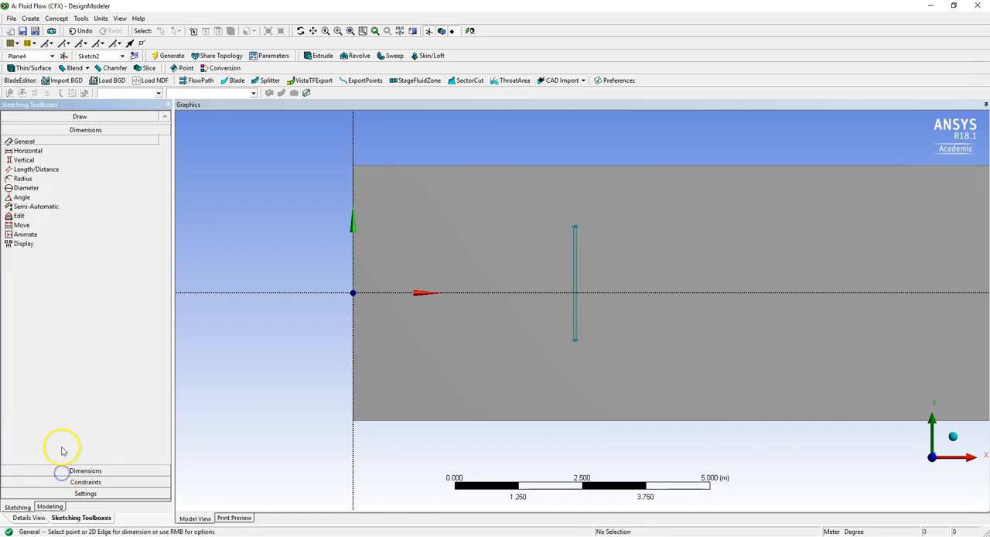
click(573, 271)
click(526, 281)
click(550, 205)
right_drag(589, 245, 591, 245)
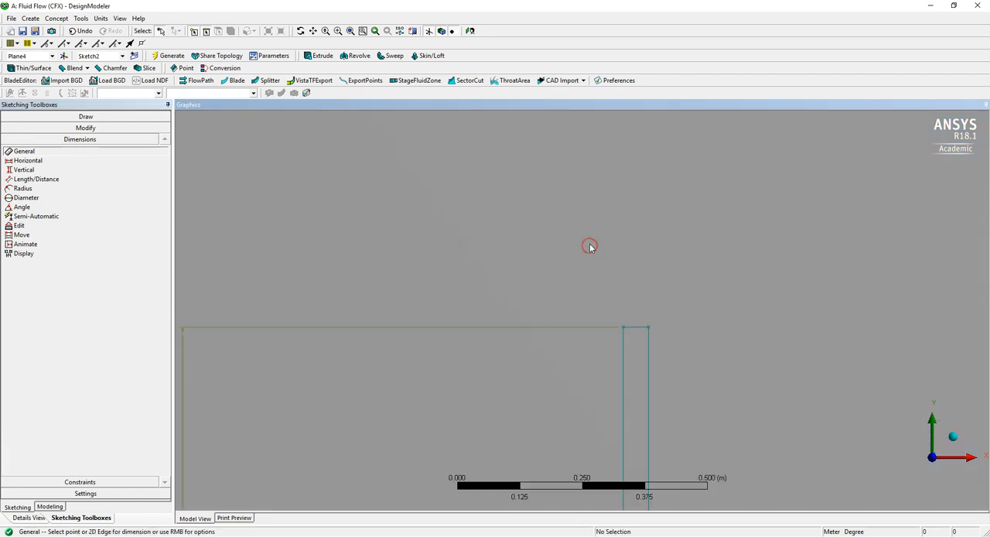
click(634, 328)
click(636, 279)
Set the thin rectangle's width H2 to 0.01 m and its height V1 to 1 m.
click(30, 518)
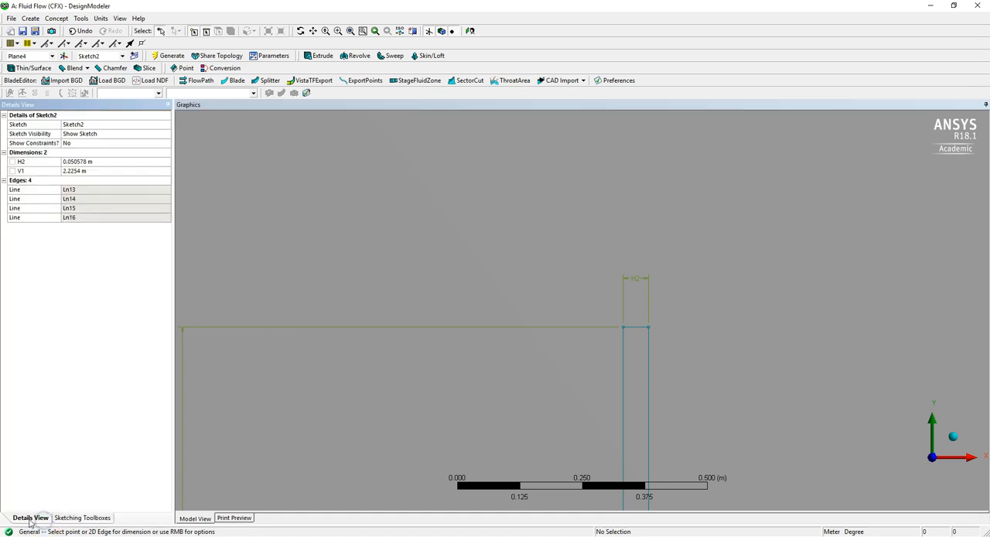
click(77, 161)
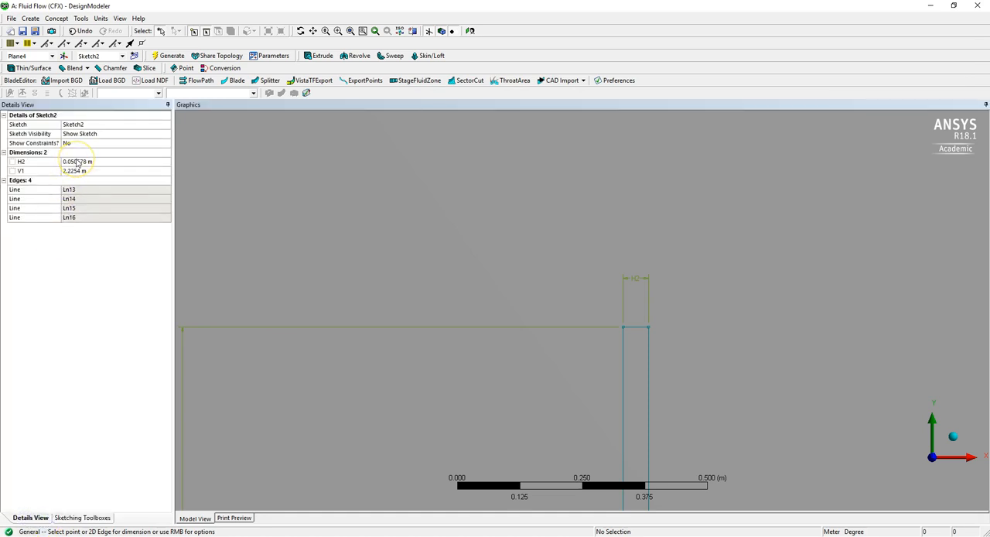
click(77, 162)
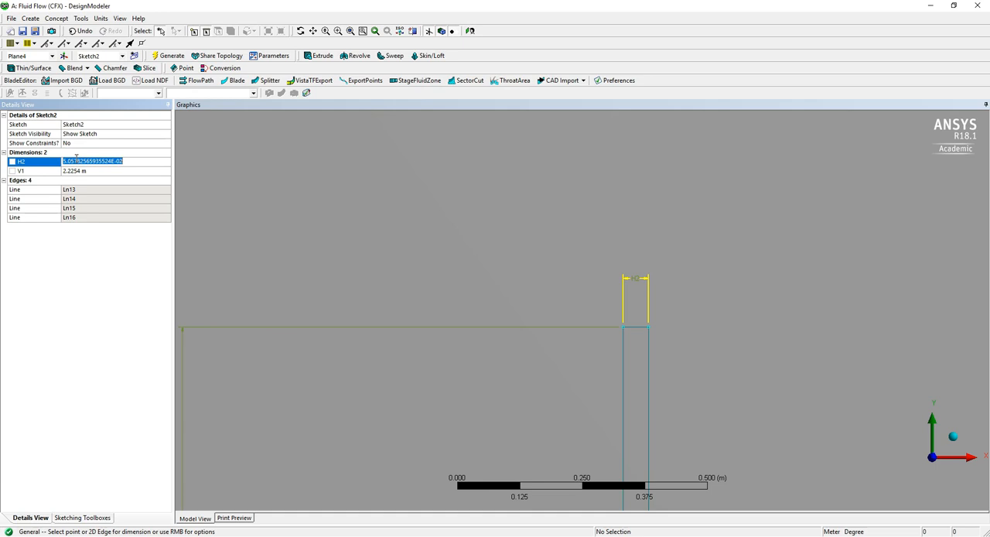
text(0)
key(Return)
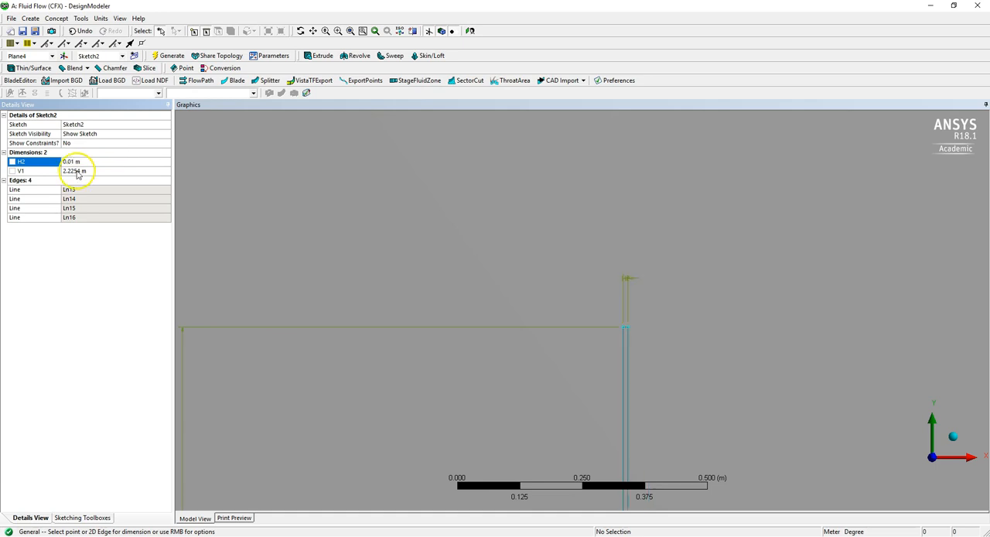
click(77, 171)
text(1)
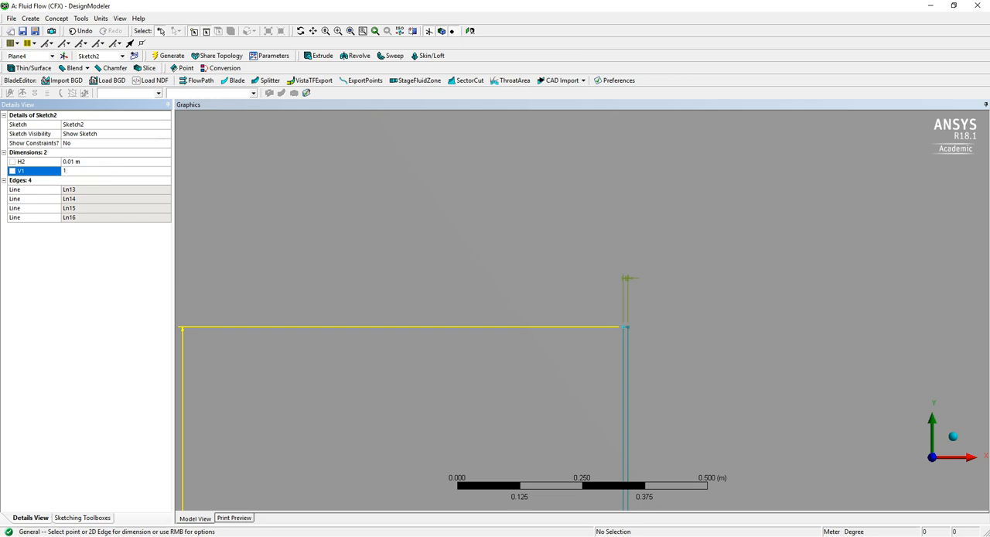
key(Return)
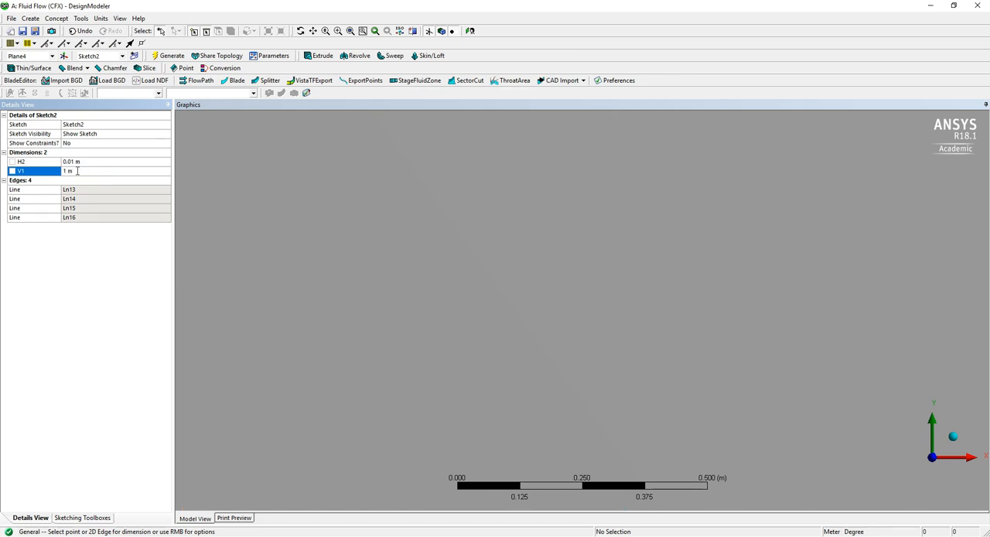
Add a vertical dimension between the thin rectangle's lower edge and the horizontal X axis.
click(364, 380)
scroll(365, 376, down, 8)
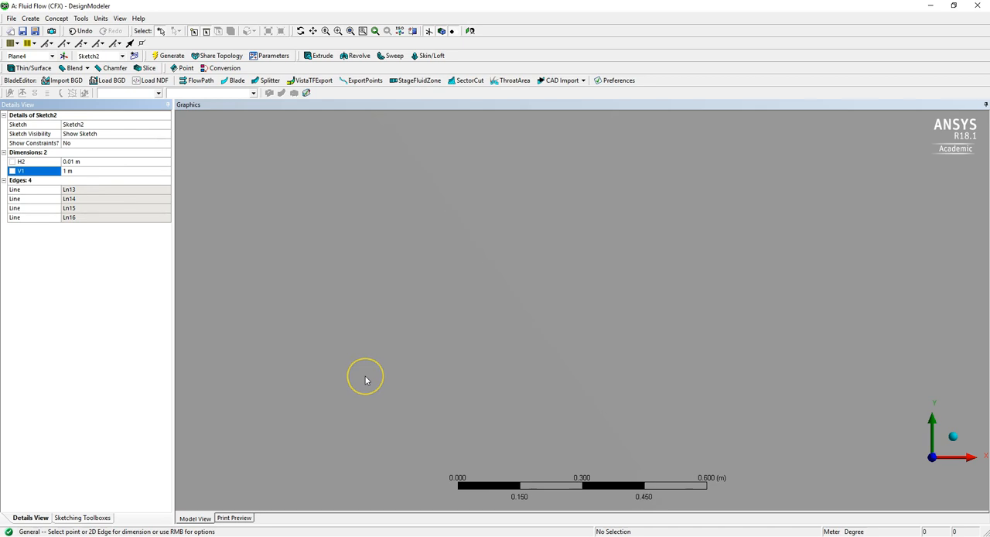
scroll(365, 377, down, 8)
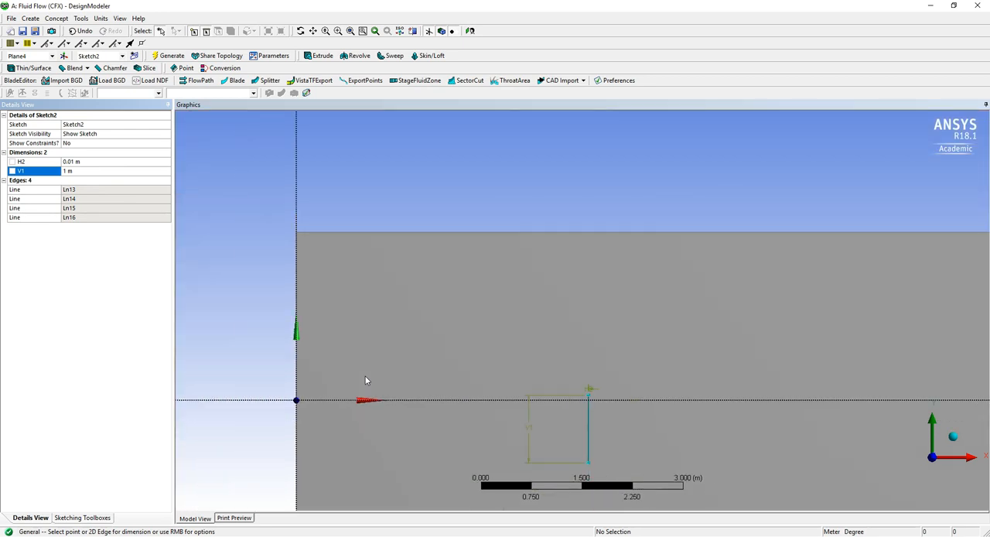
ctrl+middle_drag(609, 422, 550, 258)
scroll(562, 365, up, 5)
scroll(550, 258, up, 3)
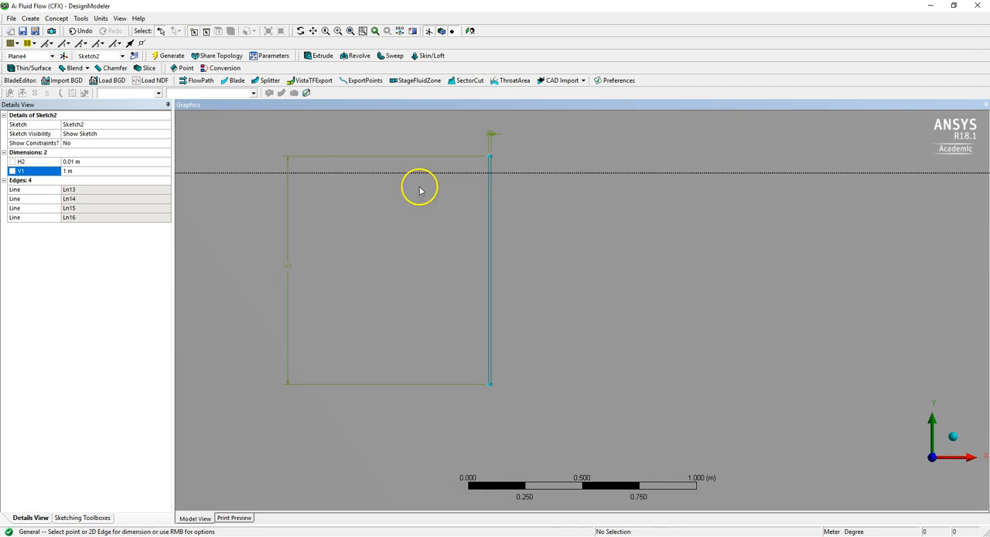
click(83, 518)
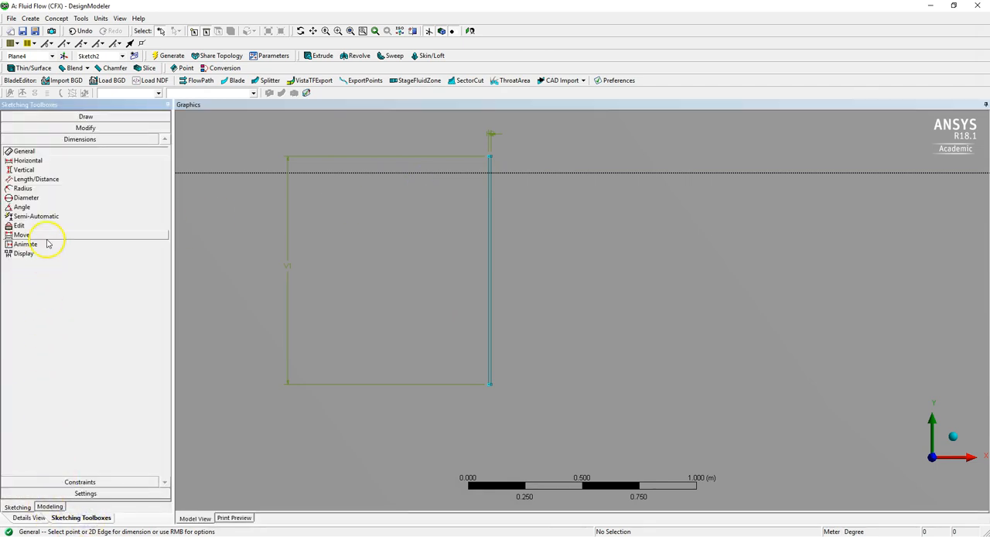
click(48, 170)
right_drag(469, 372, 503, 392)
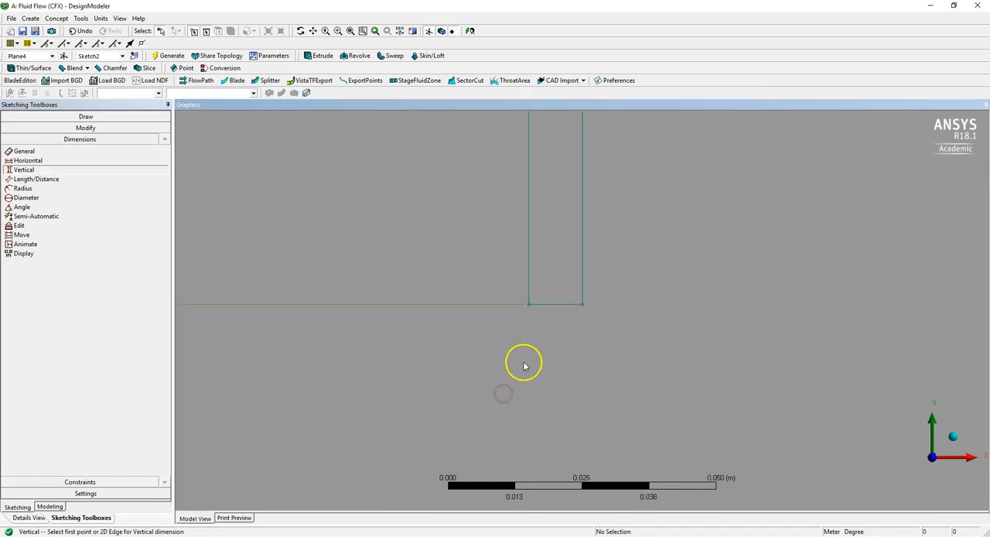
click(554, 303)
scroll(612, 279, down, 10)
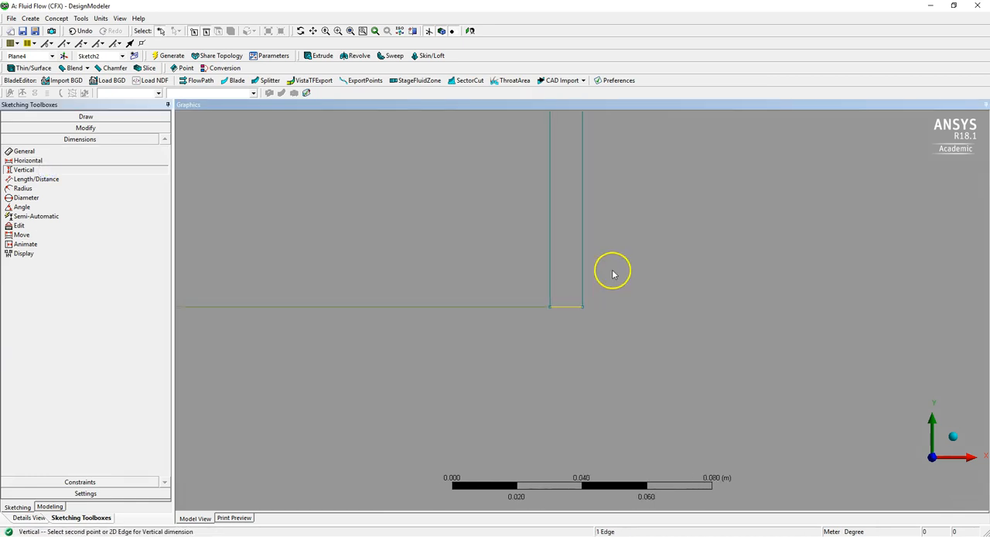
scroll(612, 268, down, 4)
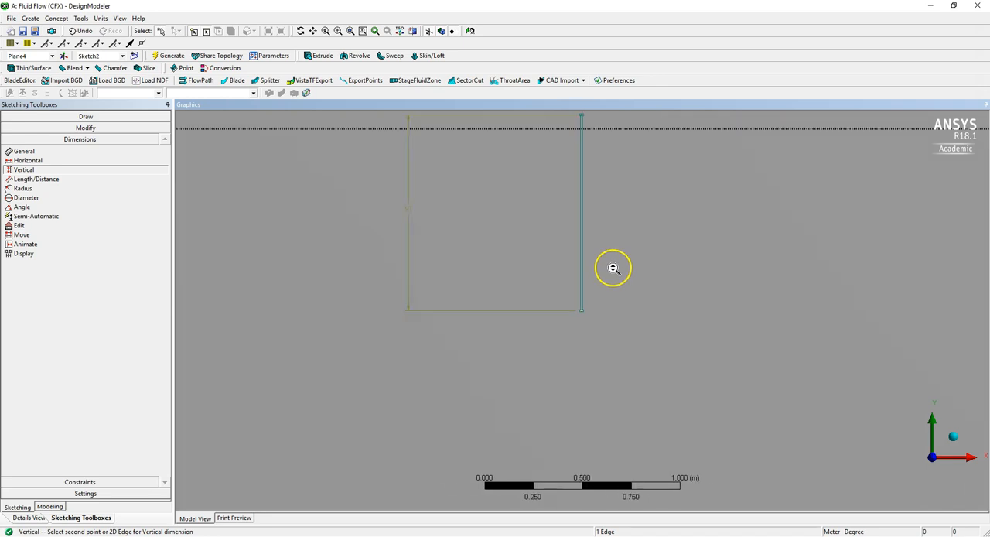
click(628, 160)
click(630, 261)
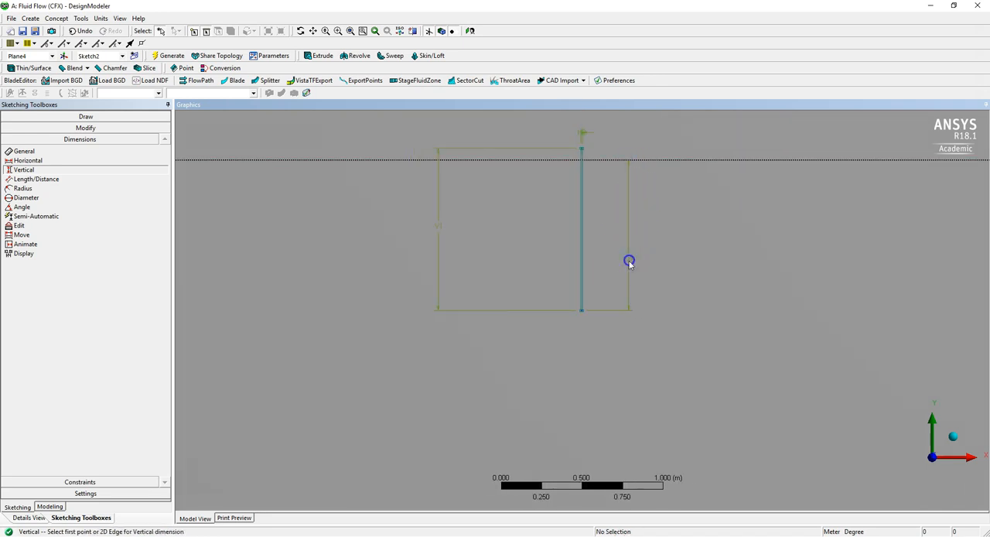
Set the vertical offset dimension V3 of the thin rectangle's lower edge to 0.5 m.
click(31, 518)
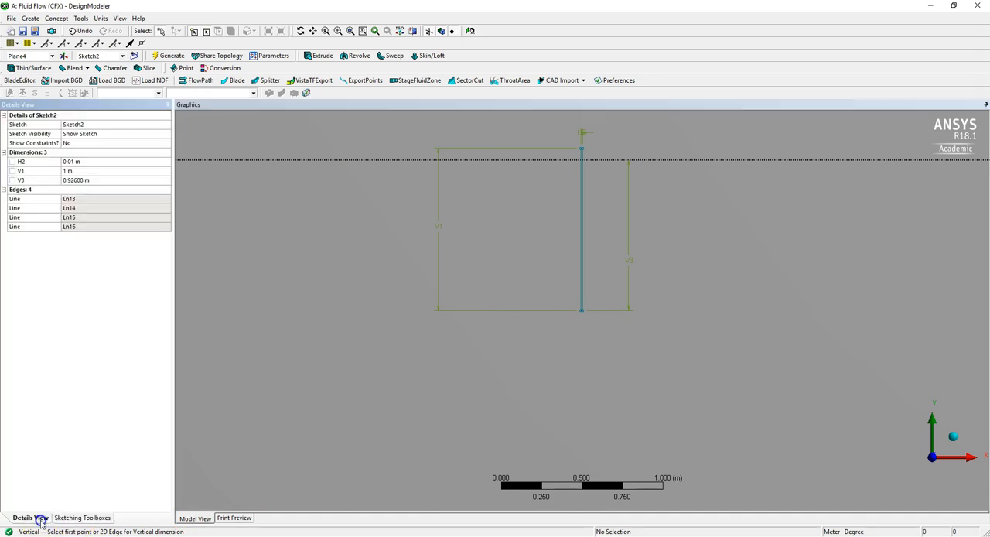
click(83, 181)
text(0)
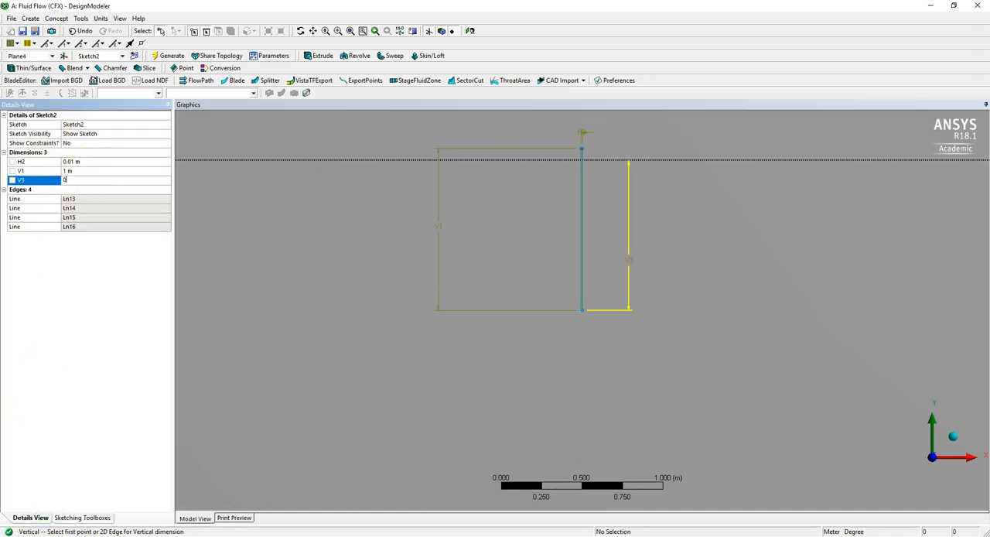
text(.5)
key(Return)
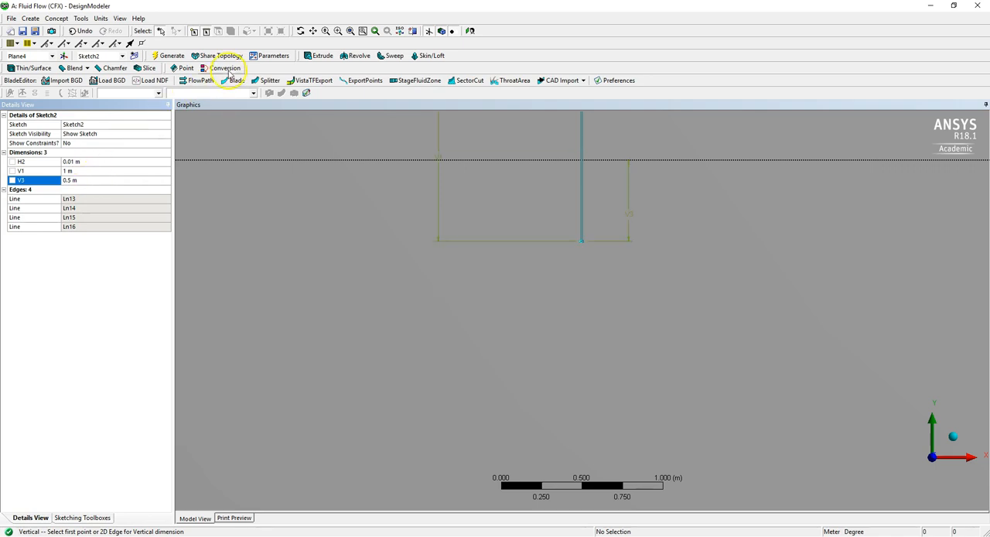
Extrude the thin rectangle sketch as Cut Material with a fixed depth of 1 m and generate it.
mouse_move(577, 285)
middle_down()
mouse_move(586, 206)
mouse_move(578, 238)
middle_up()
scroll(572, 257, down, 3)
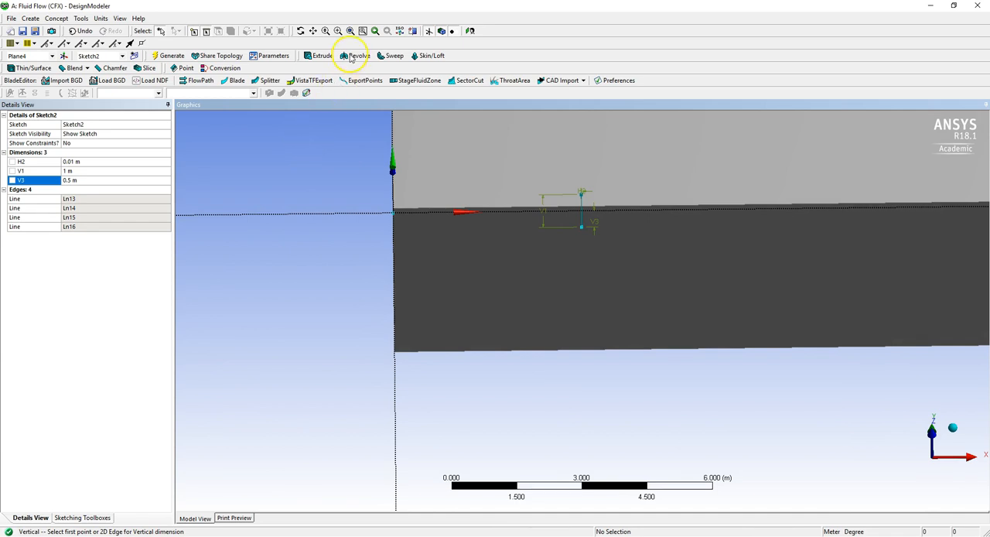
click(322, 57)
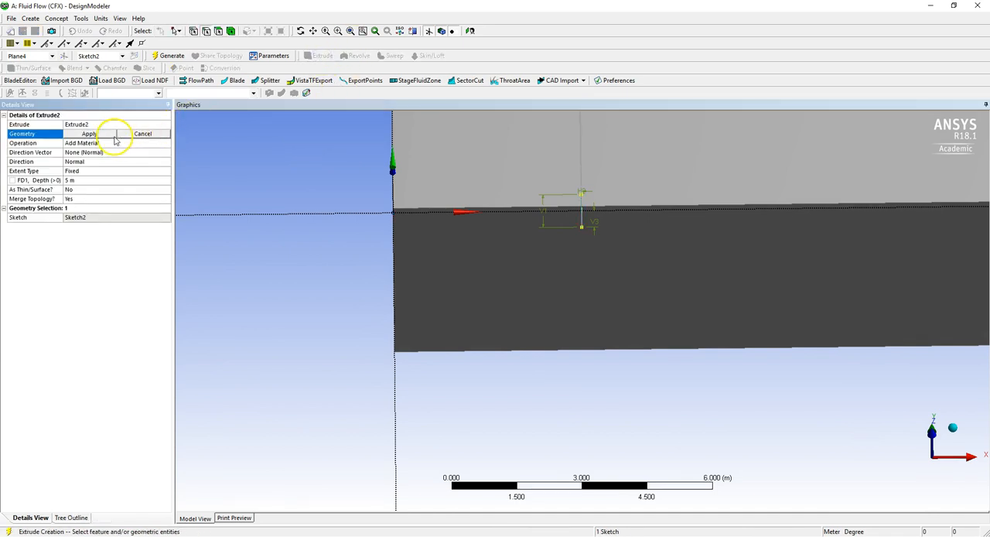
click(90, 134)
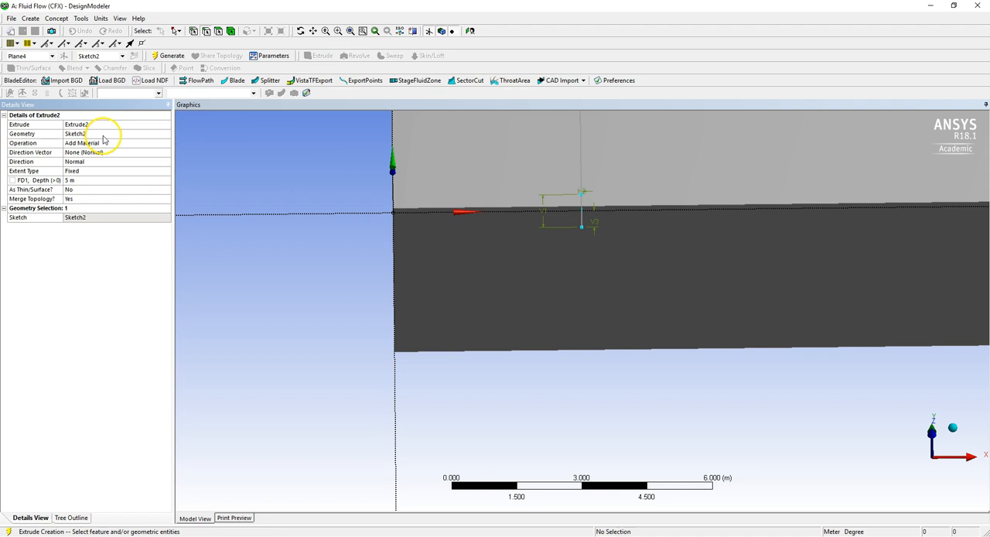
click(124, 143)
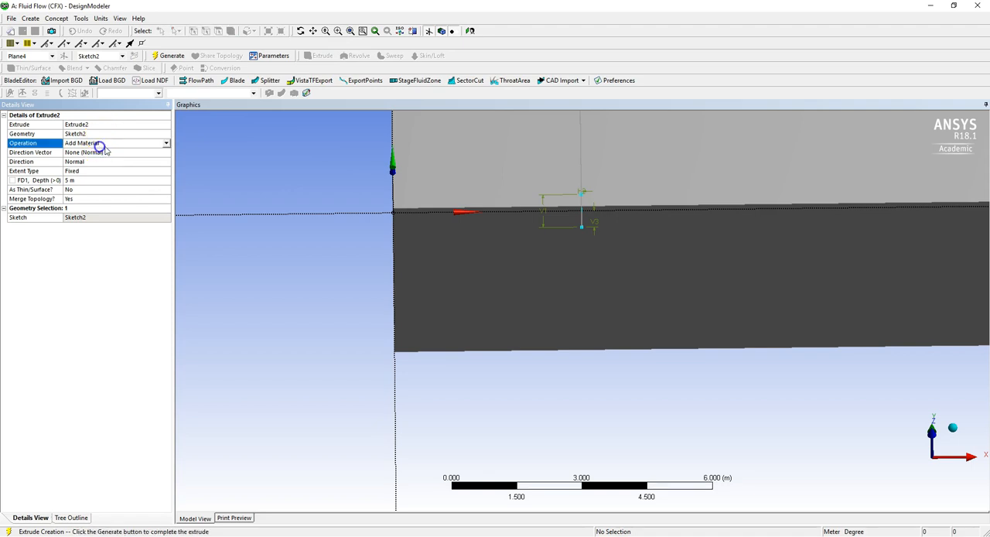
click(167, 144)
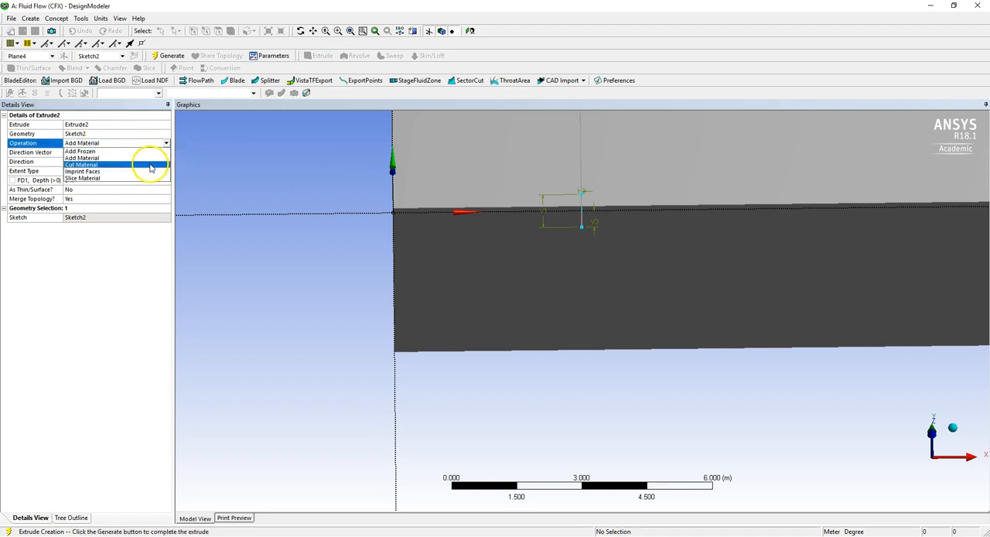
click(148, 161)
click(76, 180)
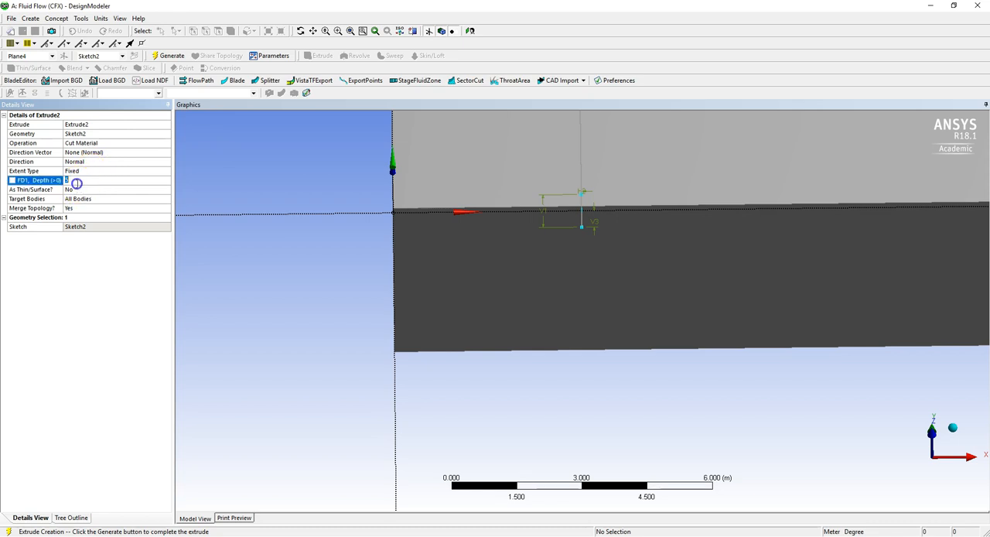
click(90, 272)
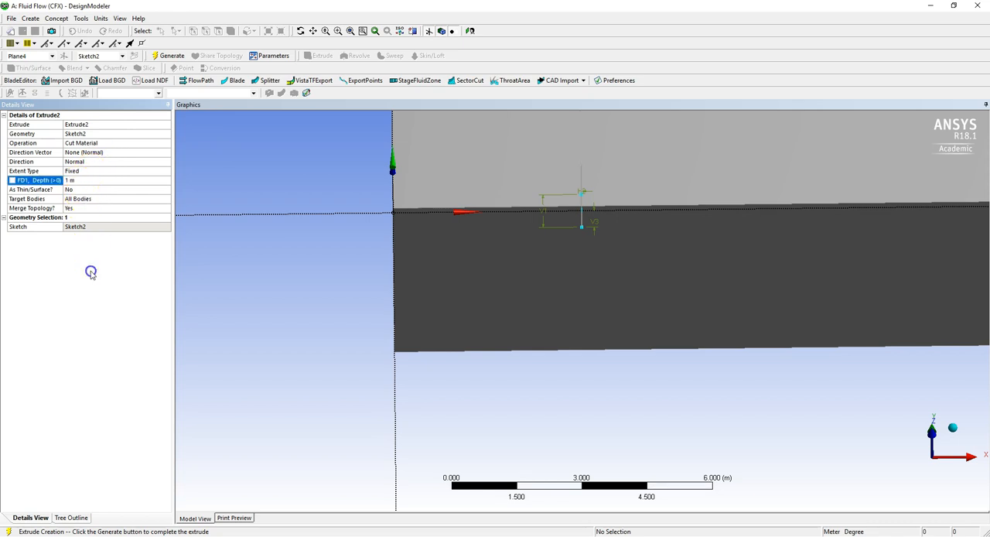
click(162, 56)
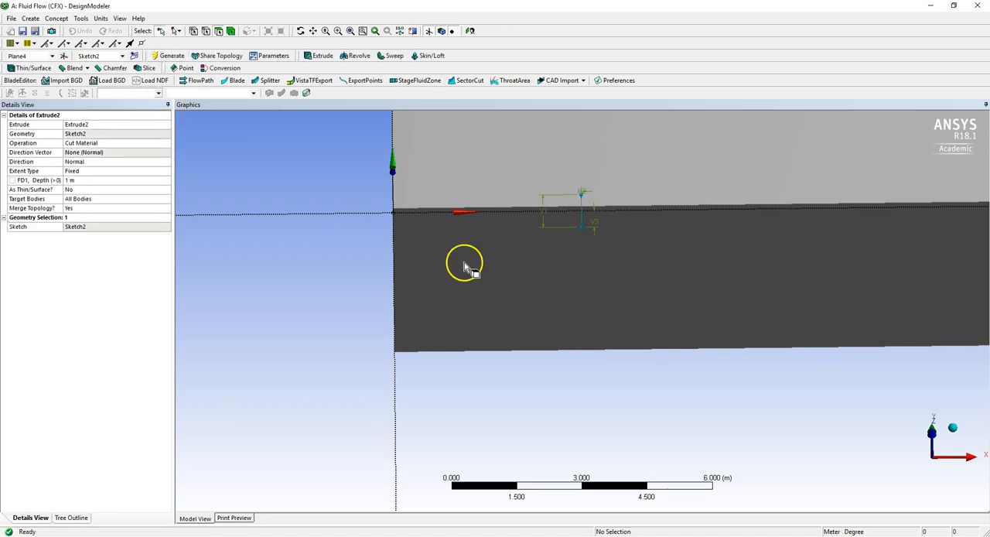
Section the block lengthwise along the X axis, examine the plate-shaped cut inside it, and close the section planes list.
click(936, 441)
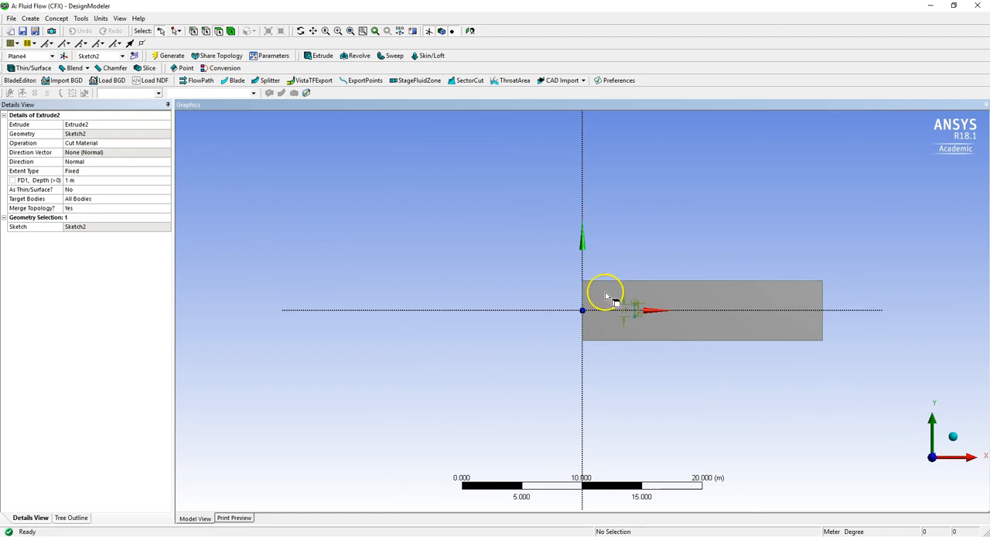
right_drag(538, 262, 848, 367)
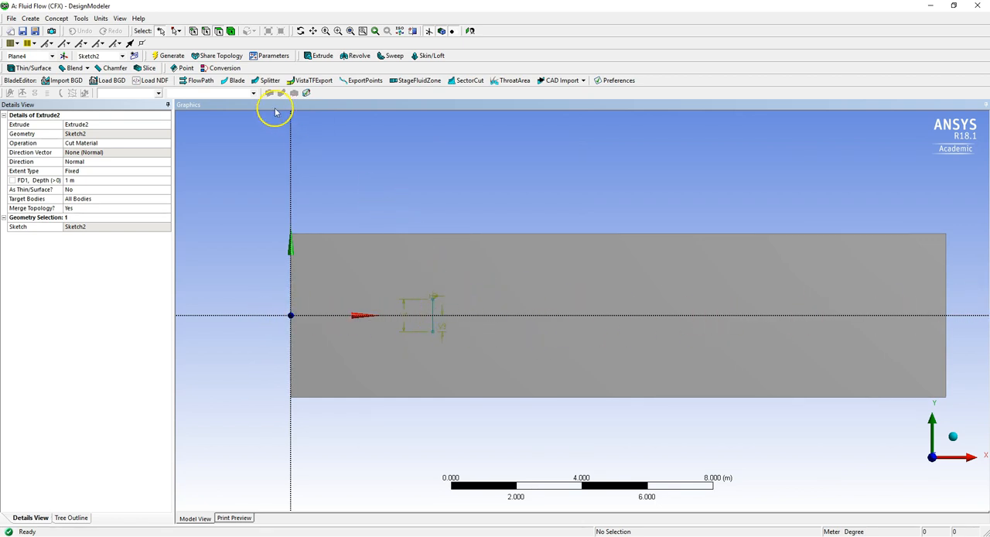
click(413, 31)
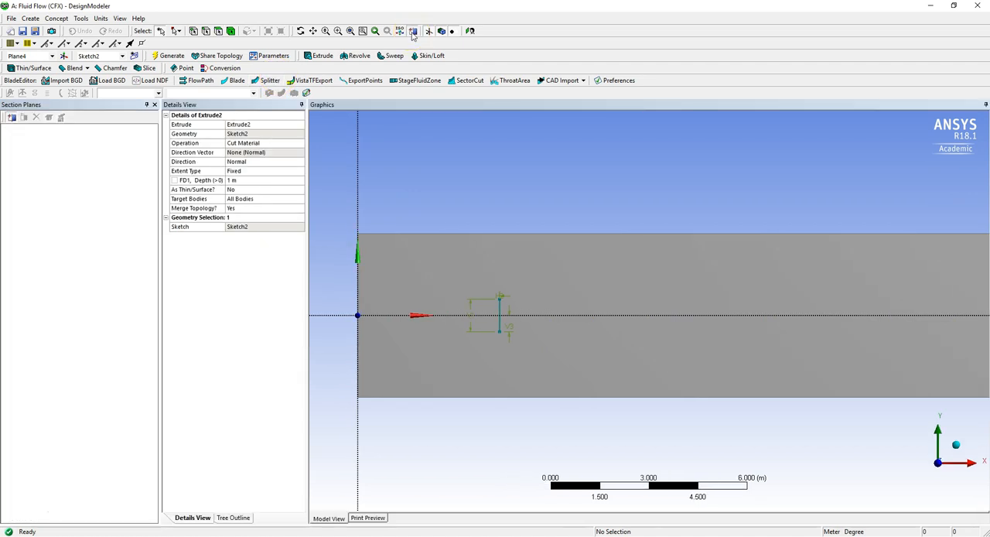
drag(343, 315, 977, 317)
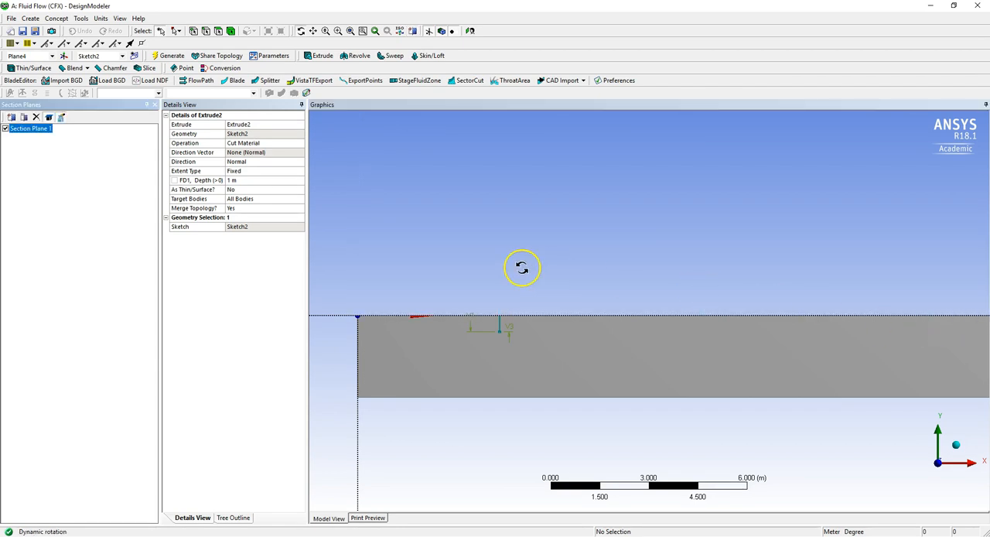
drag(521, 267, 508, 378)
right_drag(474, 361, 534, 417)
mouse_move(692, 305)
mouse_down()
mouse_move(746, 308)
mouse_move(710, 316)
mouse_up()
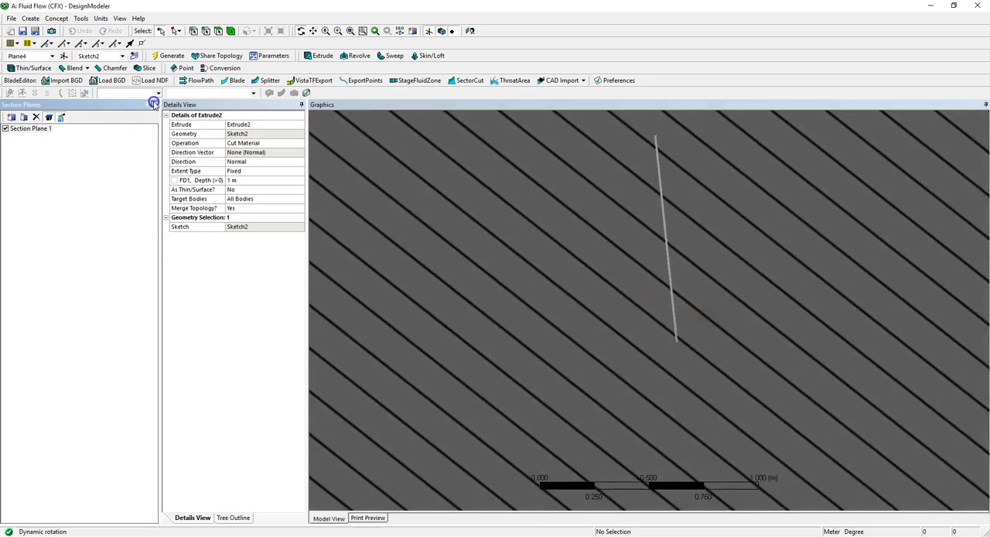
click(154, 105)
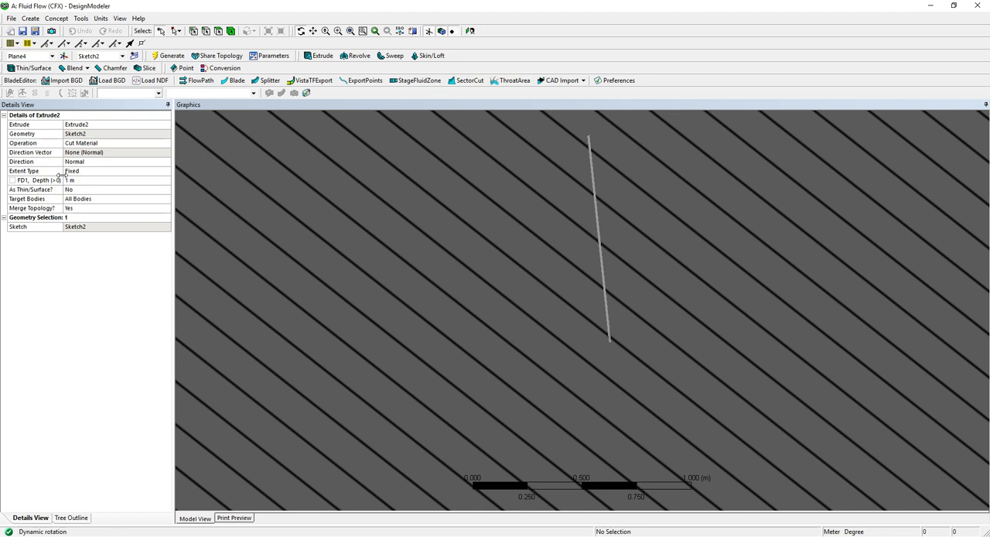
Close DesignModeler and generate the mesh of the block with default settings in Meshing.
click(983, 11)
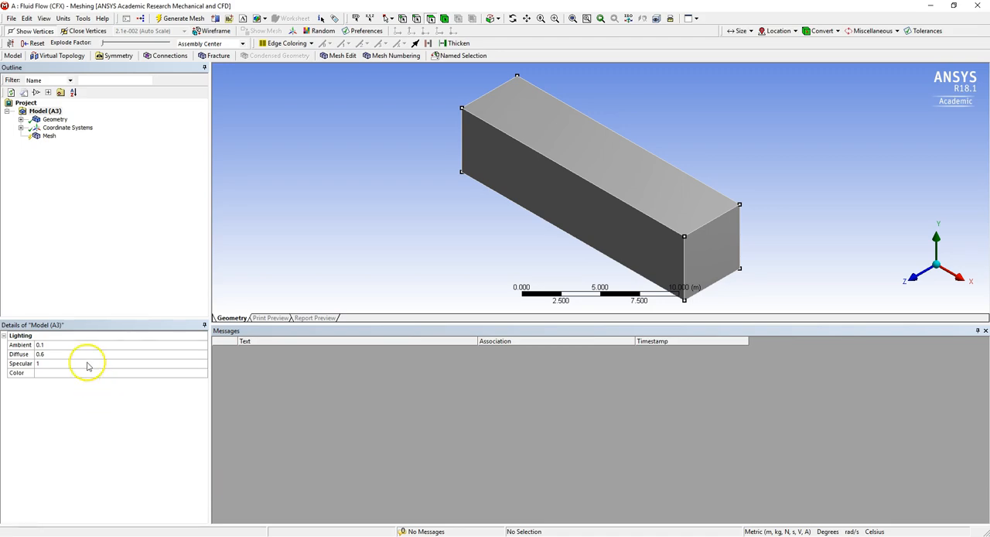
click(41, 137)
right_click(42, 136)
mouse_move(51, 143)
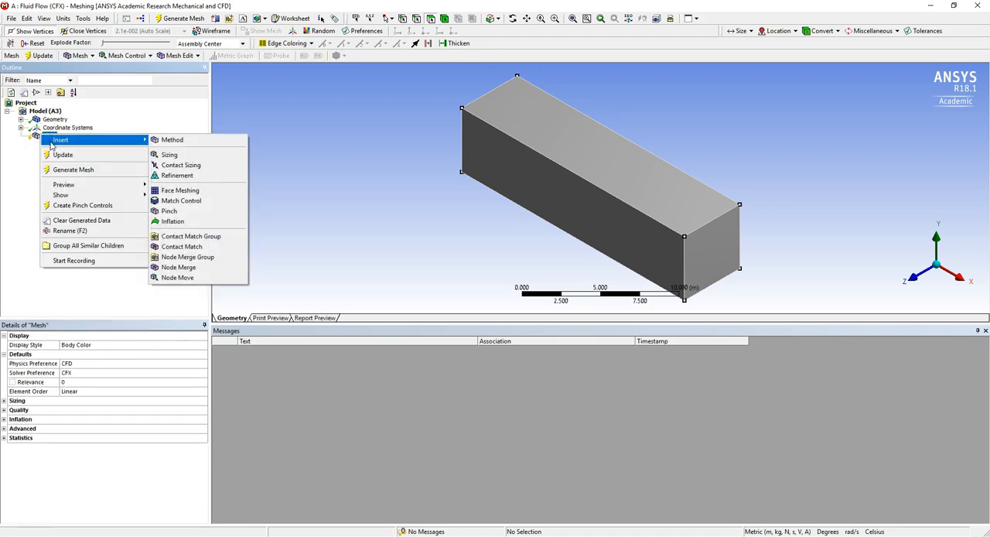
click(70, 169)
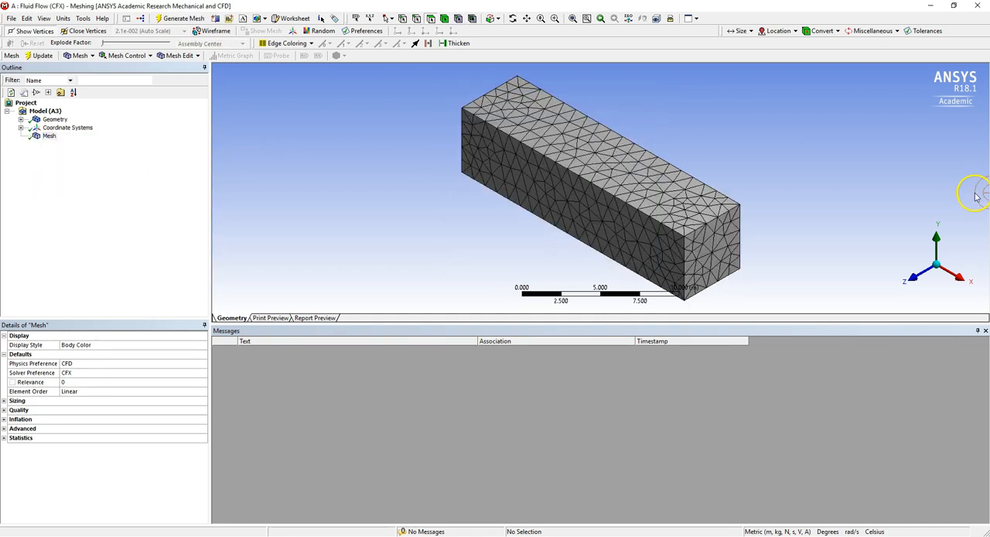
Slice the meshed block lengthwise with a section plane at mid-height and examine the elements around the thin plate cut.
click(920, 284)
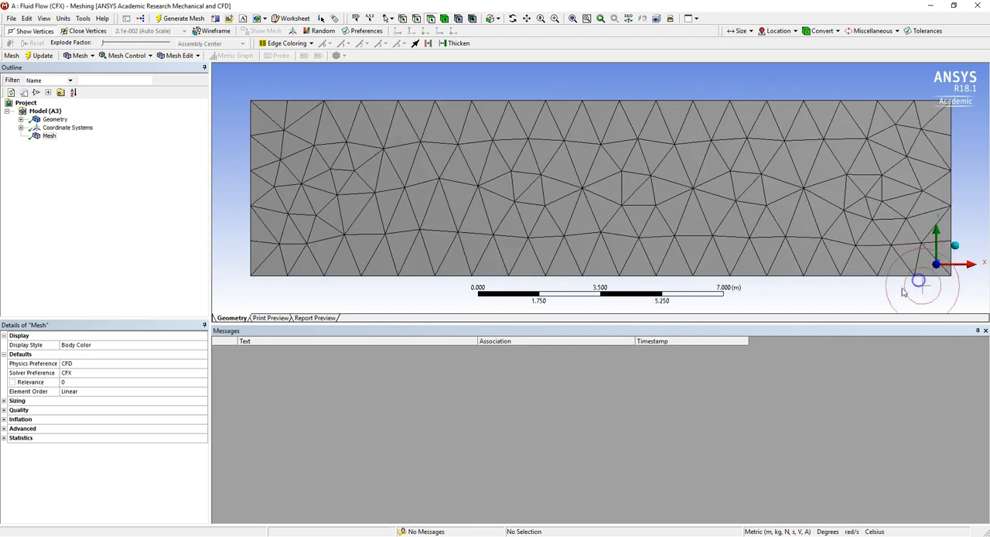
drag(870, 323, 902, 469)
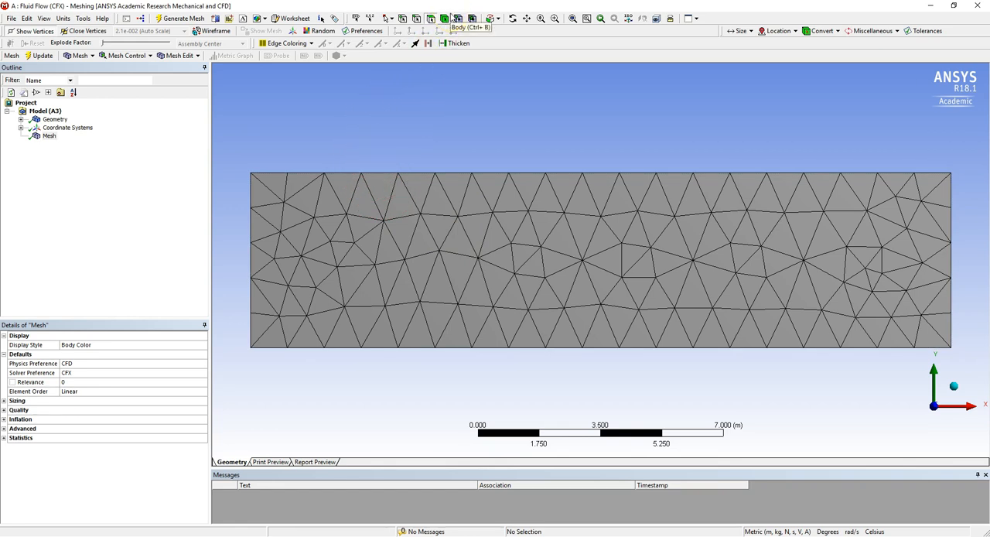
click(215, 18)
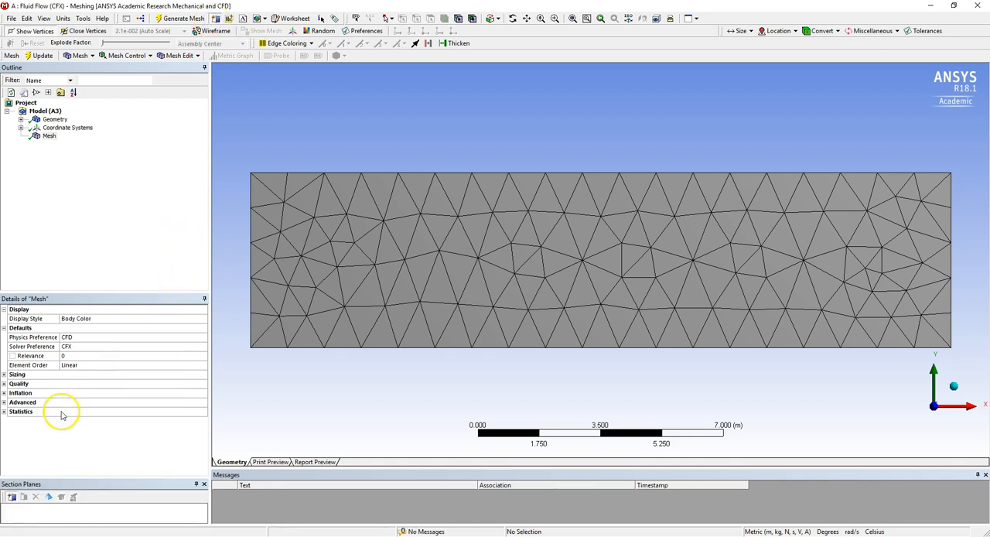
click(10, 497)
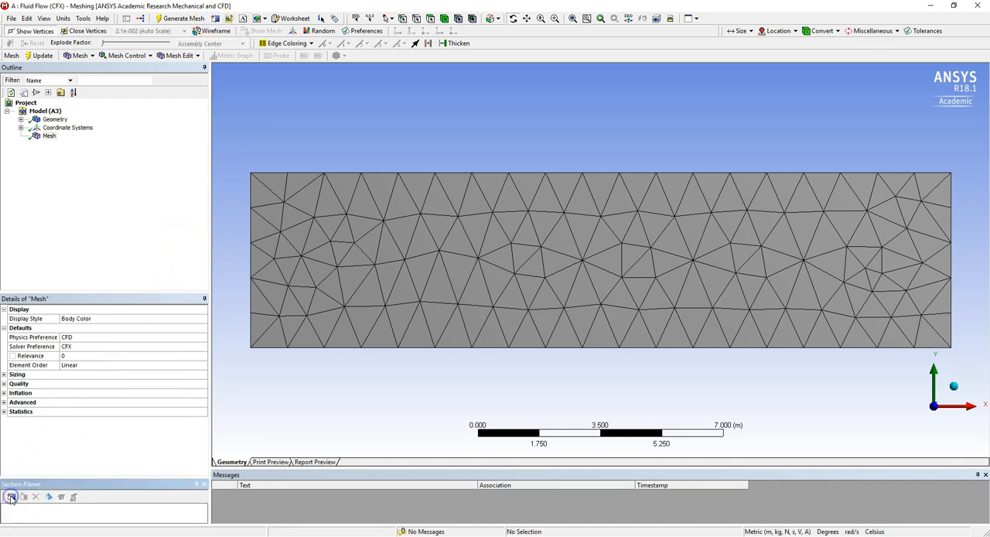
drag(226, 265, 980, 261)
drag(564, 214, 565, 328)
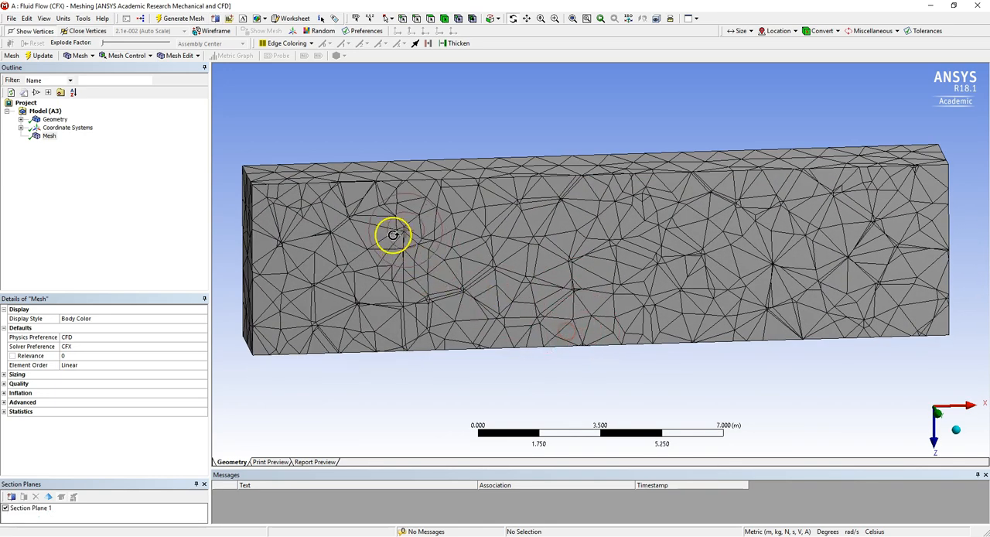
scroll(430, 322, up, 5)
drag(490, 262, 482, 228)
scroll(480, 226, down, 10)
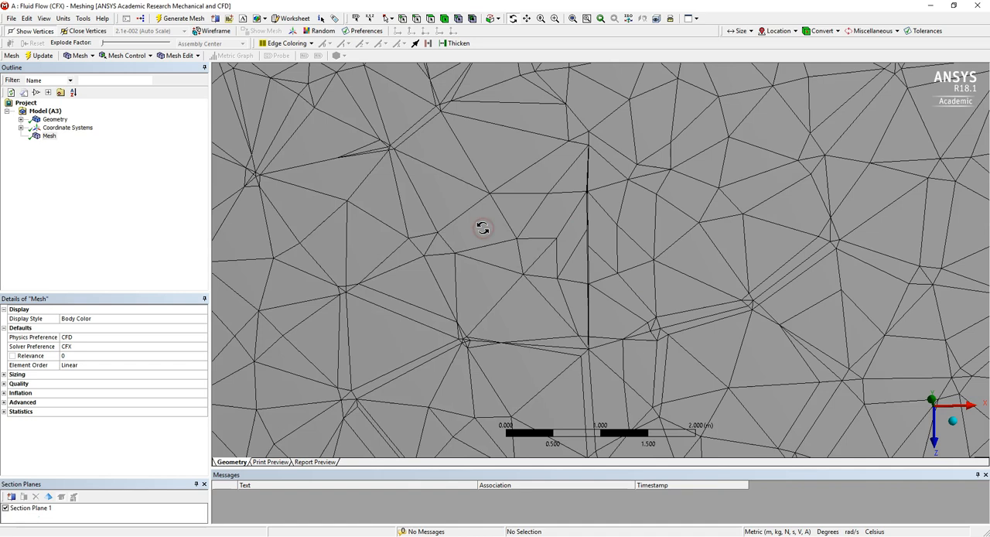
click(120, 423)
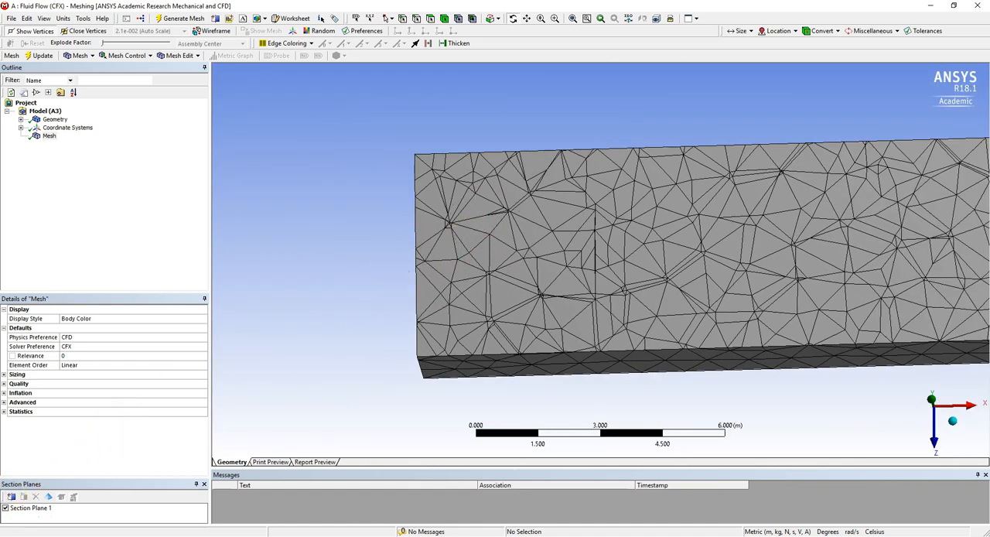
Turn off the section plane, view the block from the Z direction, and insert a Sizing control under Mesh.
click(5, 508)
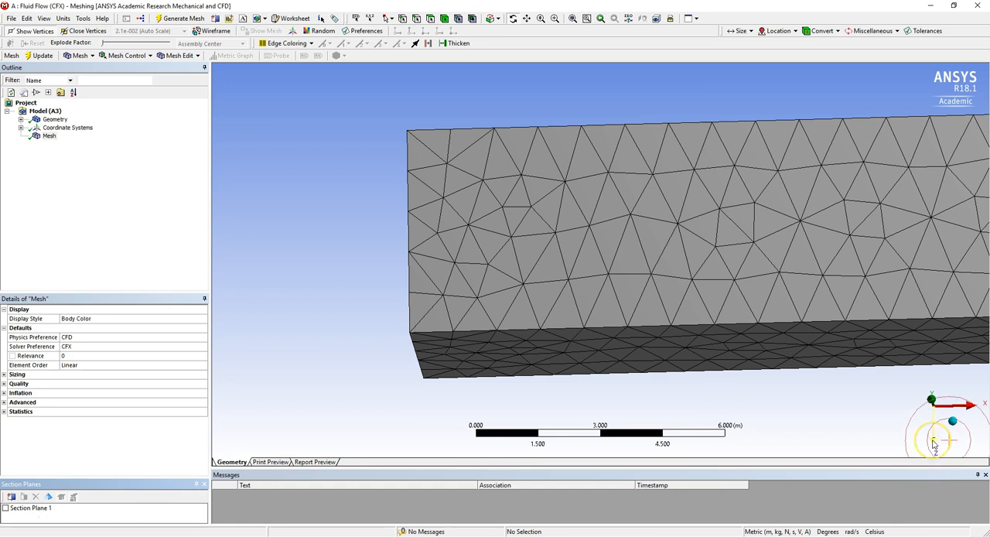
click(934, 443)
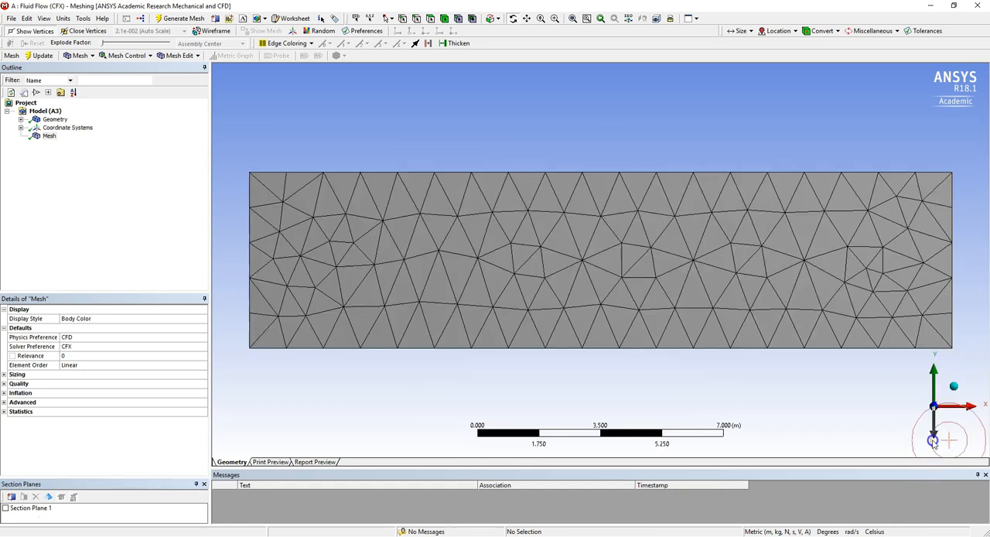
right_click(47, 137)
mouse_move(73, 144)
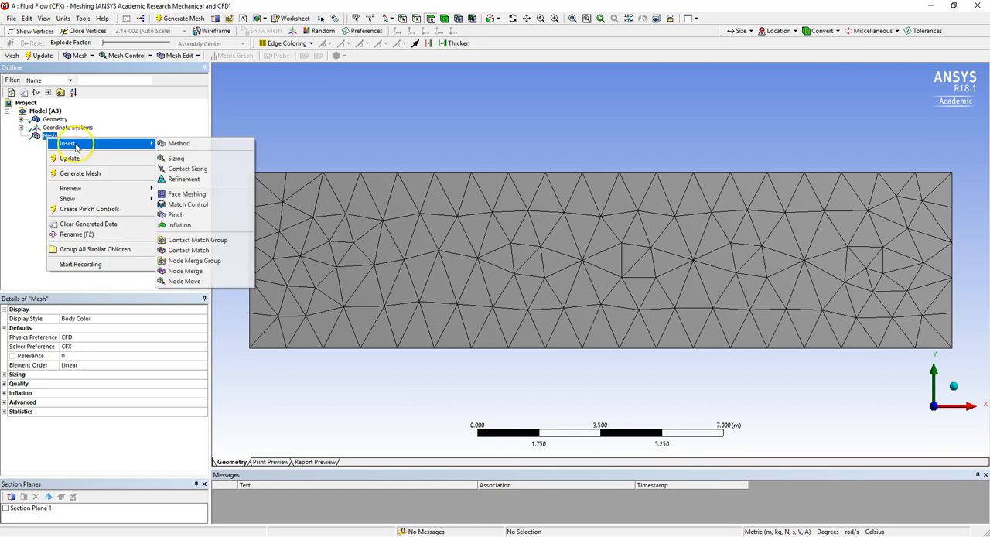
click(186, 160)
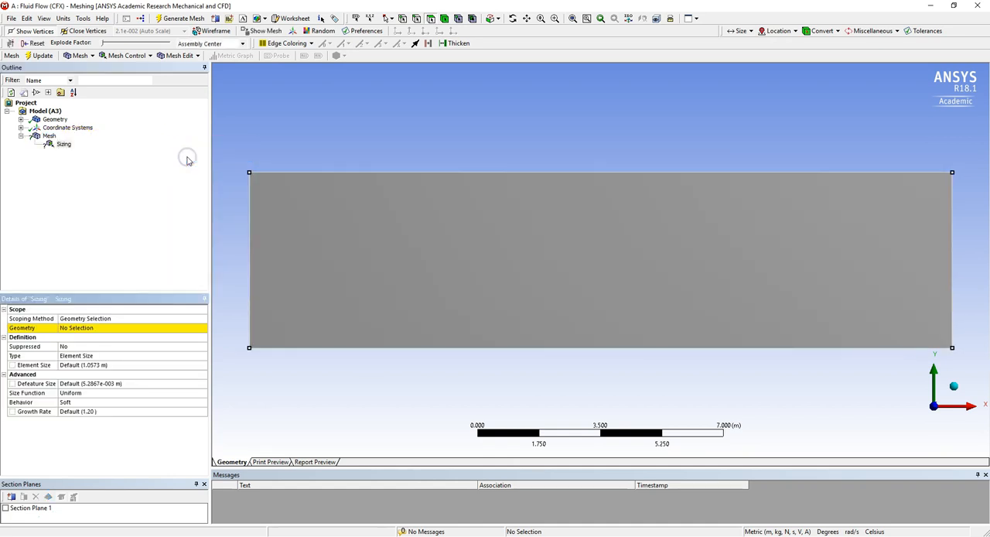
Scope the sizing to the six faces of the thin plate cut by box-selecting the inside of the block.
click(163, 329)
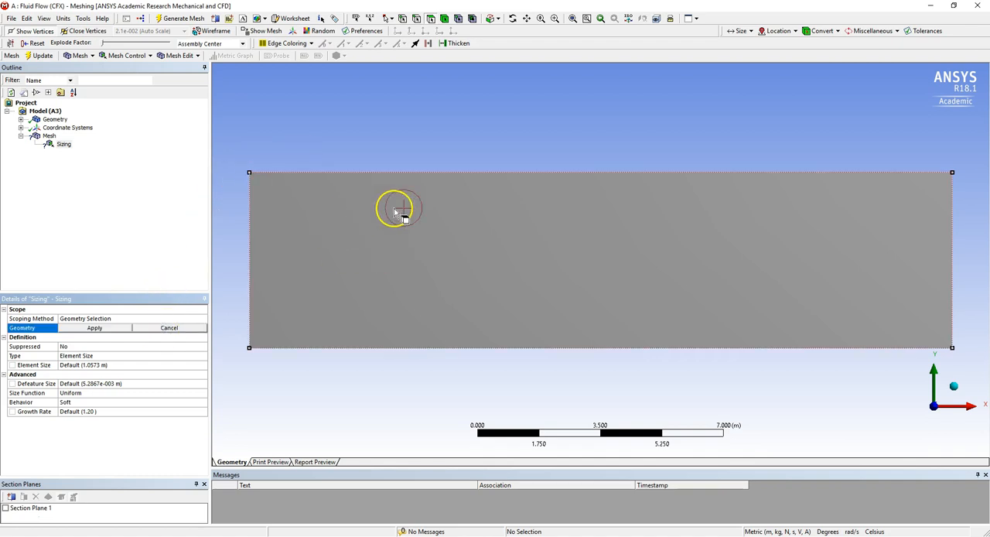
click(518, 280)
click(320, 171)
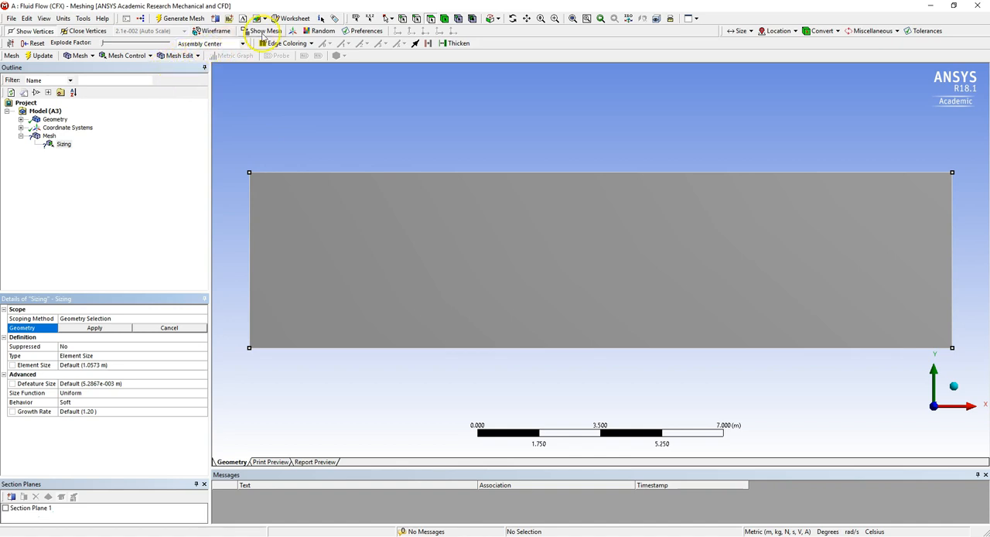
click(391, 19)
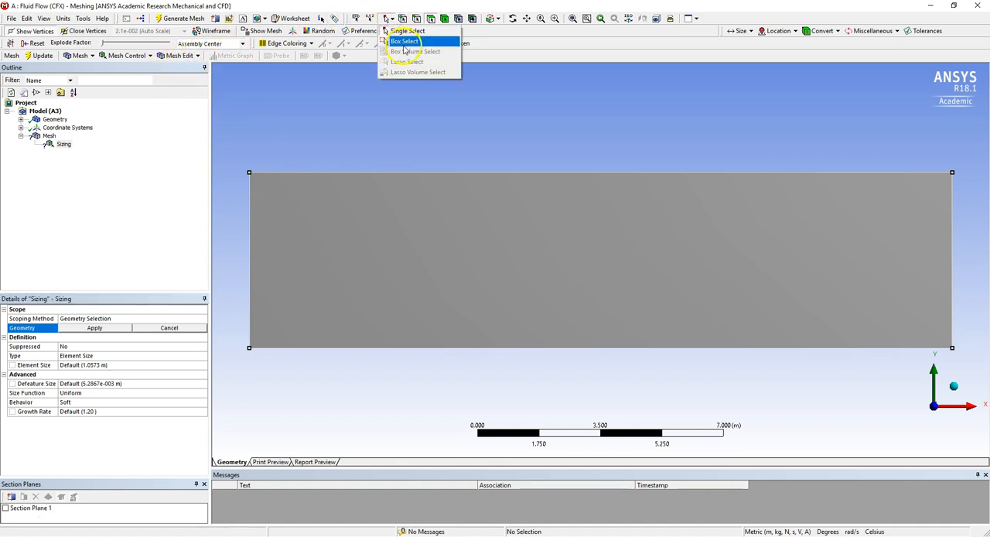
click(404, 42)
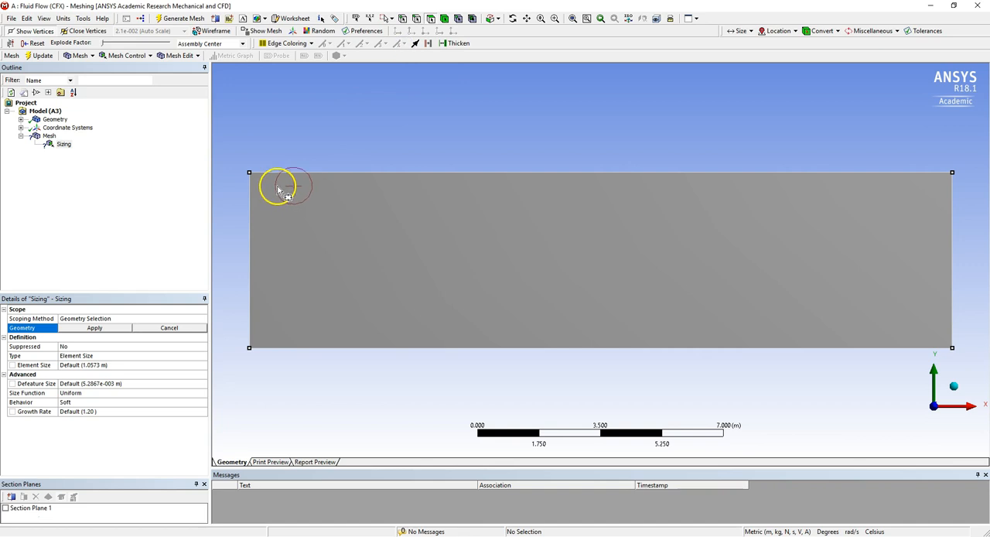
drag(276, 184, 650, 339)
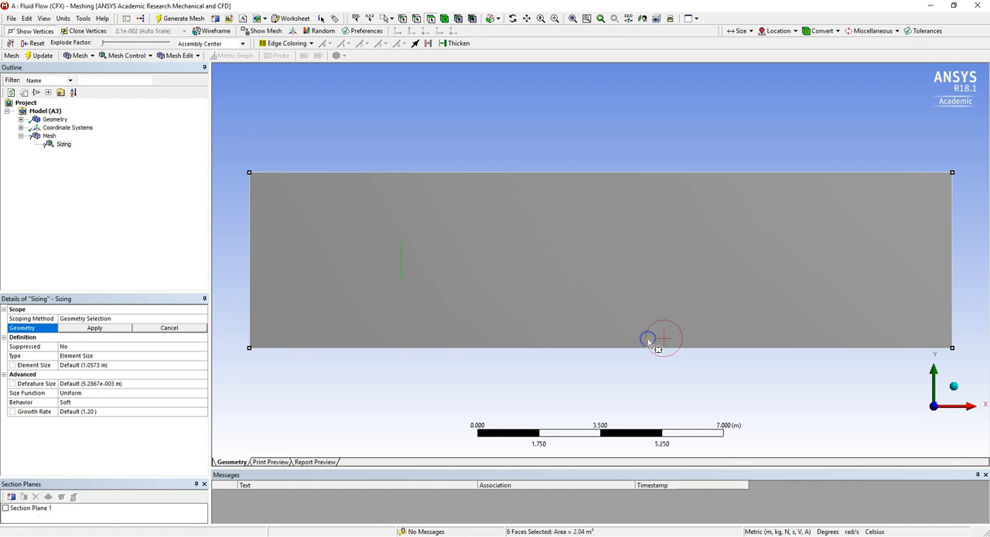
click(93, 328)
Set the face sizing's element size to 0.02 m and regenerate the mesh.
click(100, 365)
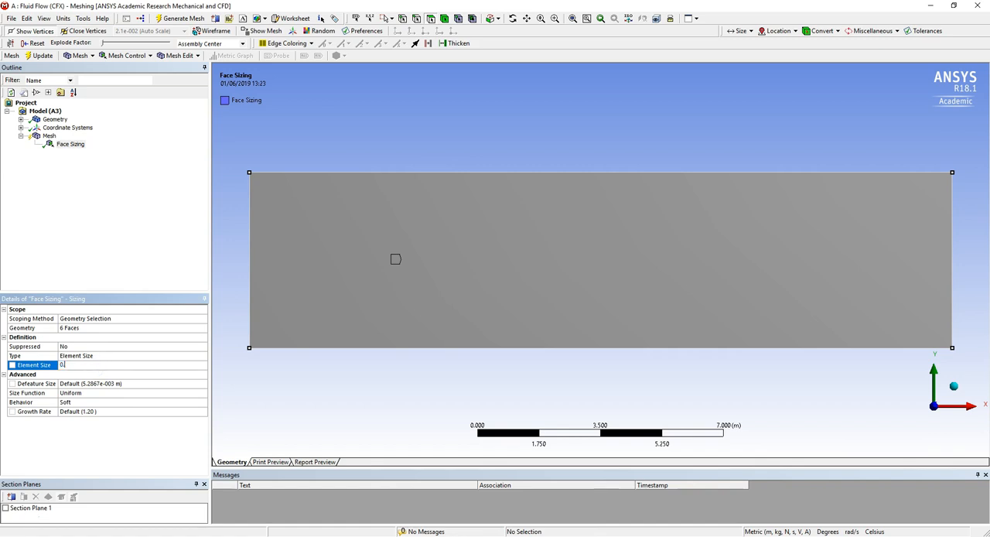
key(Return)
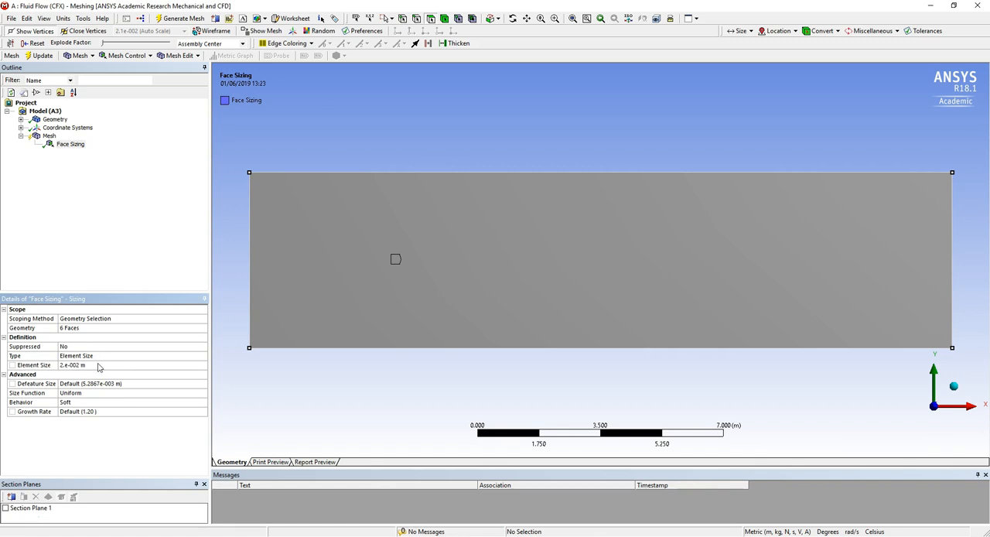
right_click(48, 136)
click(77, 171)
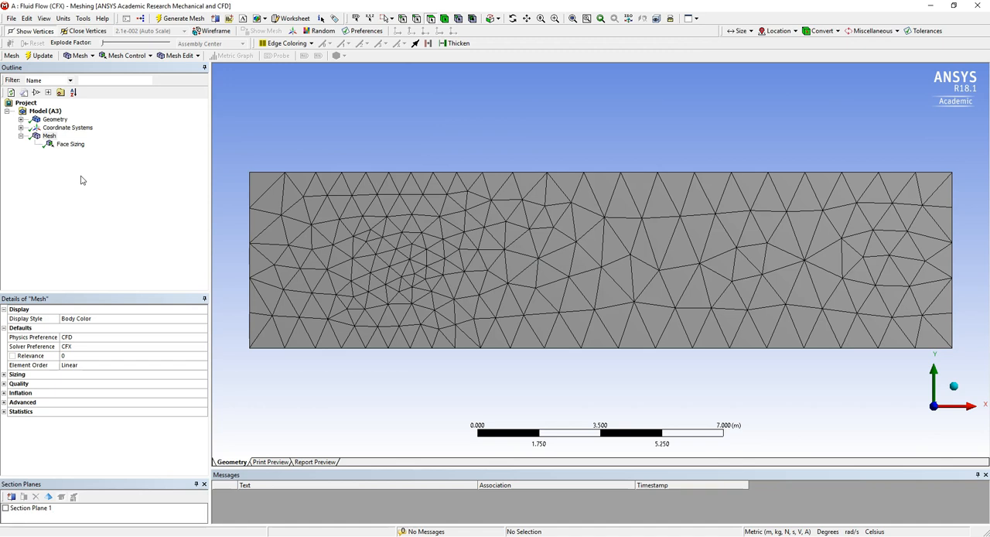
Section the refined mesh with Section Plane 1 and examine the elements around the thin plate cut.
click(5, 508)
middle_drag(495, 236, 488, 345)
drag(372, 229, 437, 298)
drag(567, 147, 629, 356)
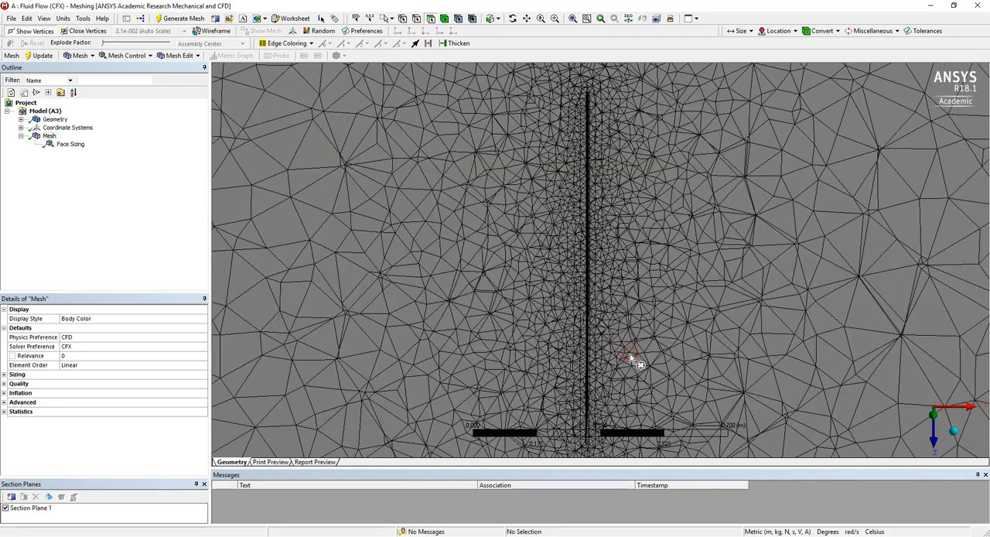
middle_drag(597, 244, 608, 234)
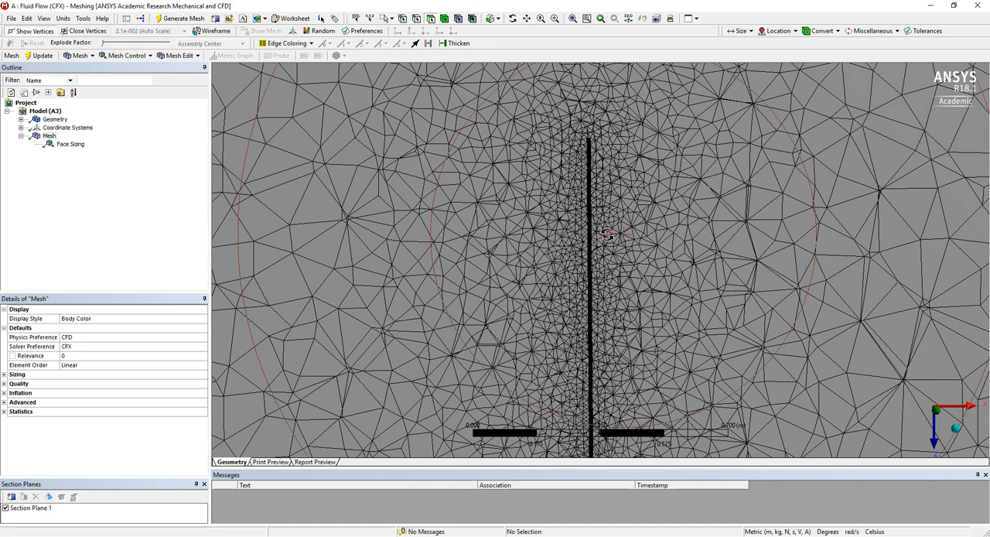
scroll(607, 234, down, 10)
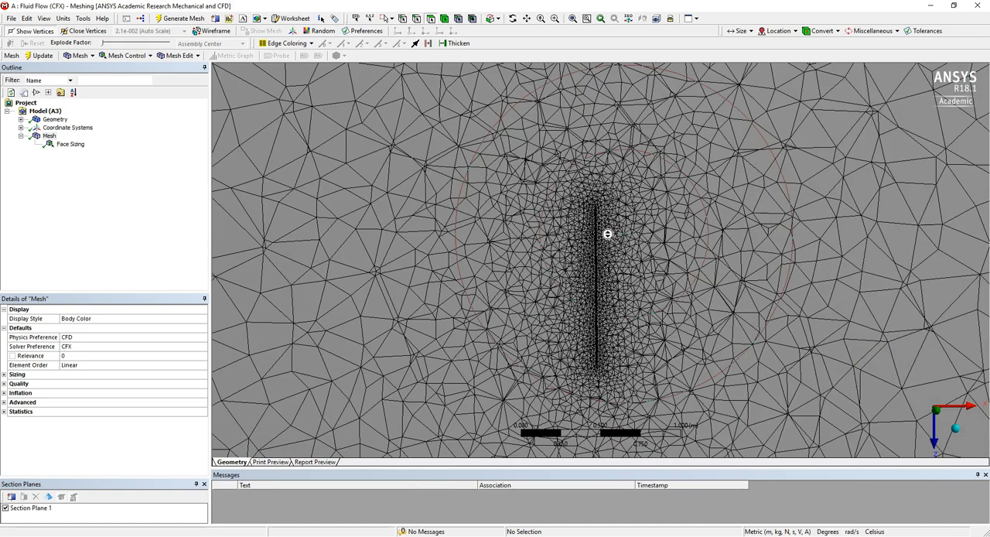
scroll(607, 234, down, 5)
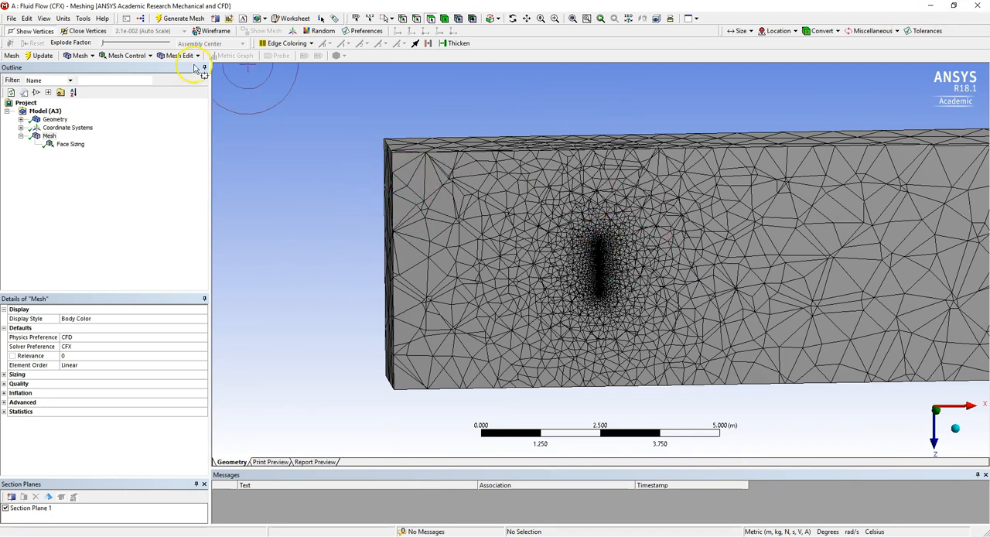
Update the mesh, close Meshing, and open the Fluid Flow (CFX) Setup in a maximized CFX-Pre window.
click(39, 57)
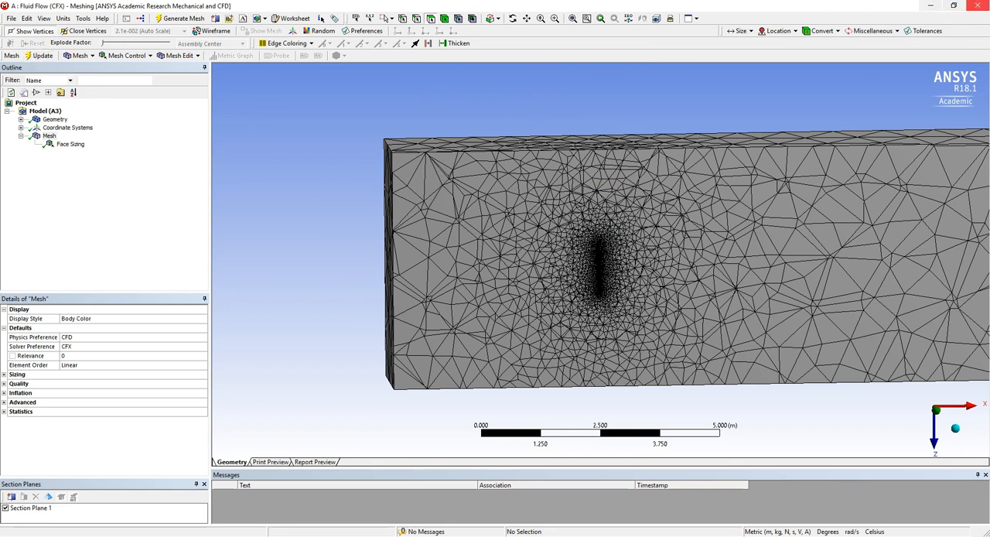
click(979, 7)
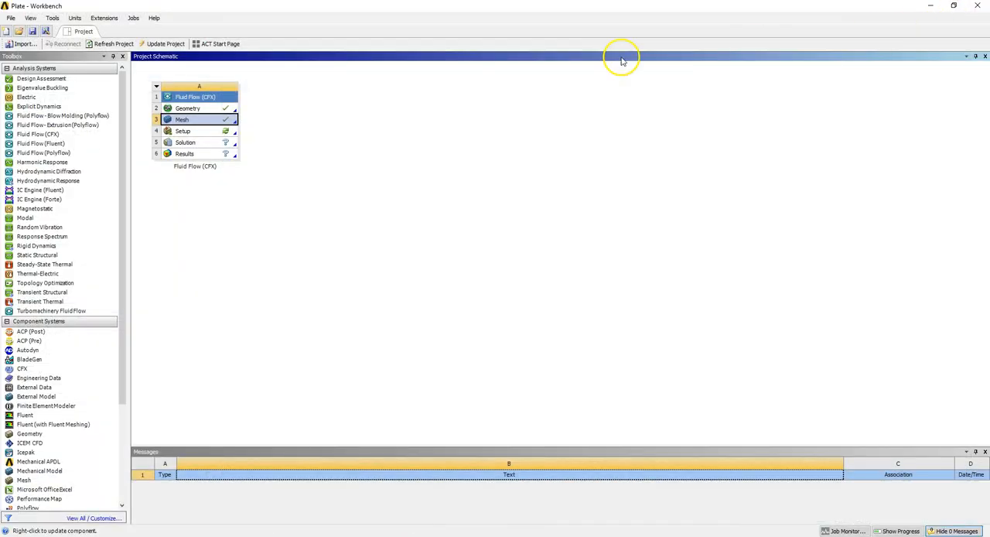
click(208, 135)
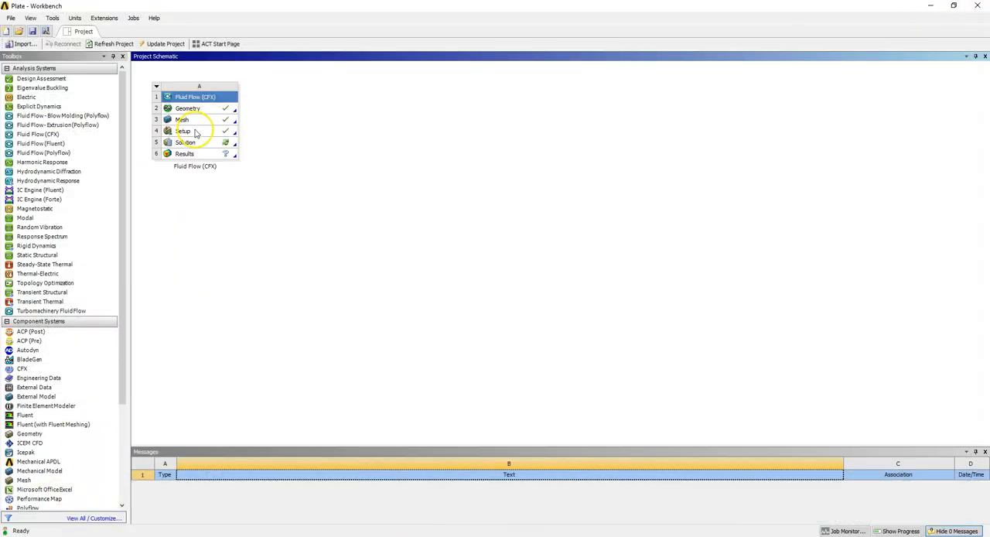
click(196, 132)
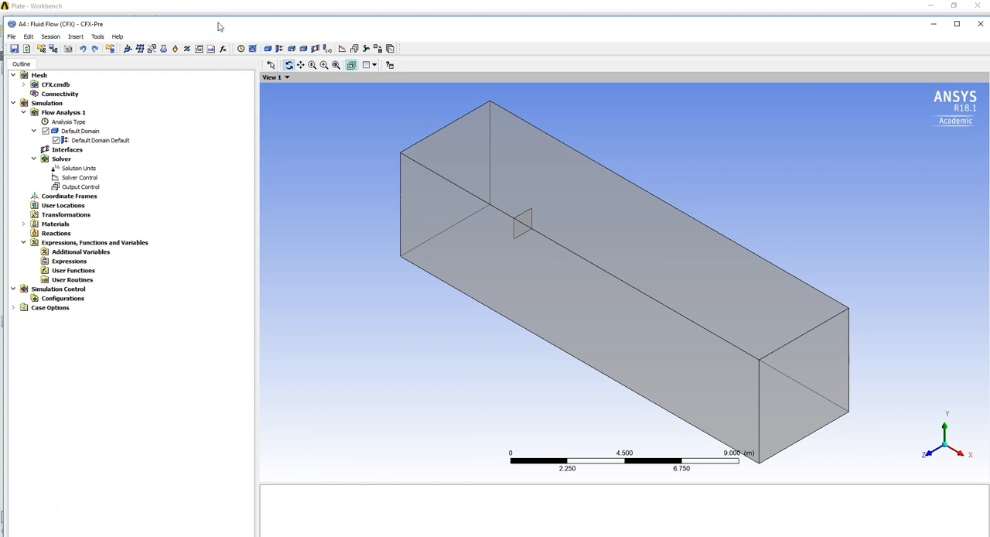
click(956, 24)
Insert an inlet boundary named Inlet and assign it to the end face of the domain nearest the plate.
mouse_move(817, 202)
mouse_down()
mouse_move(725, 294)
mouse_move(758, 212)
mouse_move(805, 194)
mouse_up()
click(274, 30)
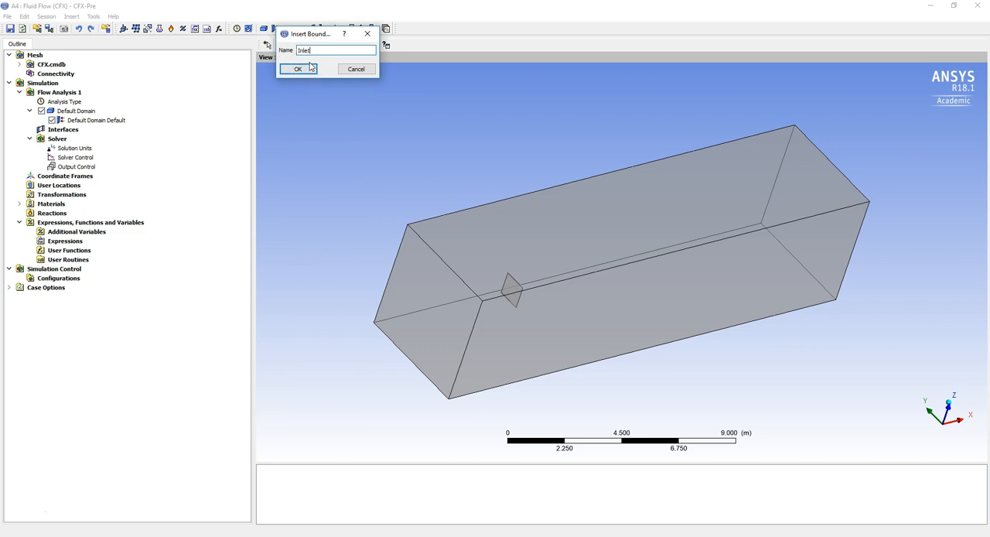
text(Inlet)
click(308, 68)
click(154, 95)
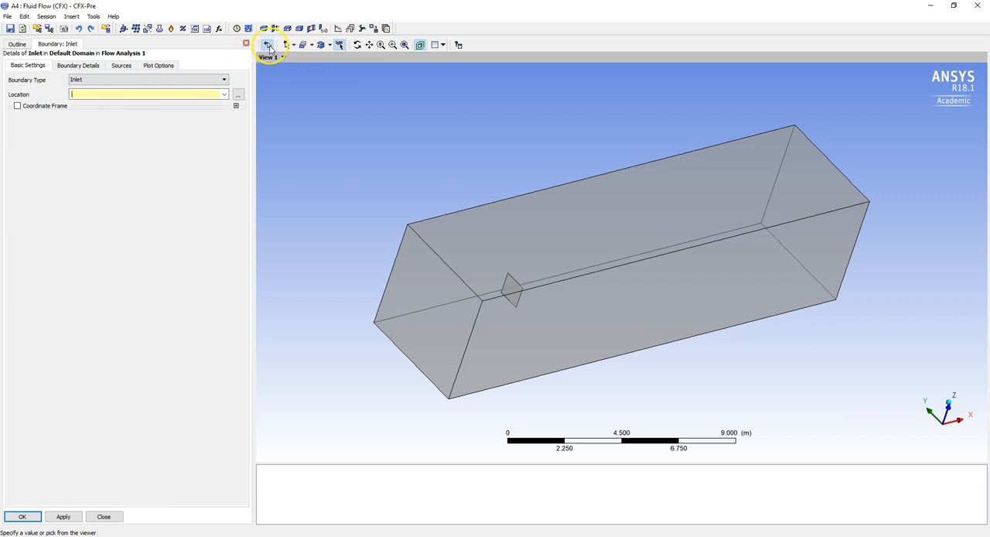
click(435, 314)
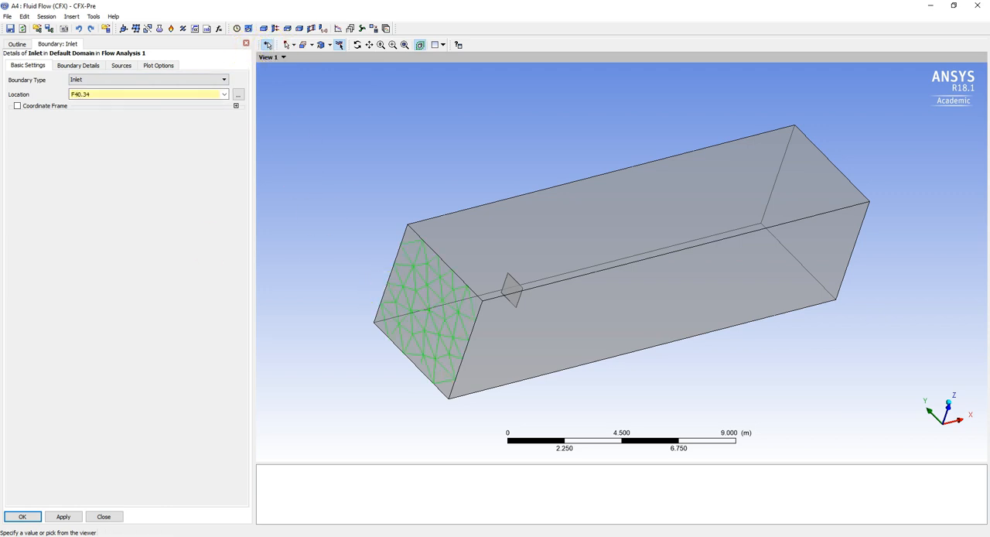
Set the inlet's normal speed to 20 m/s, apply the boundary and close its details.
click(77, 65)
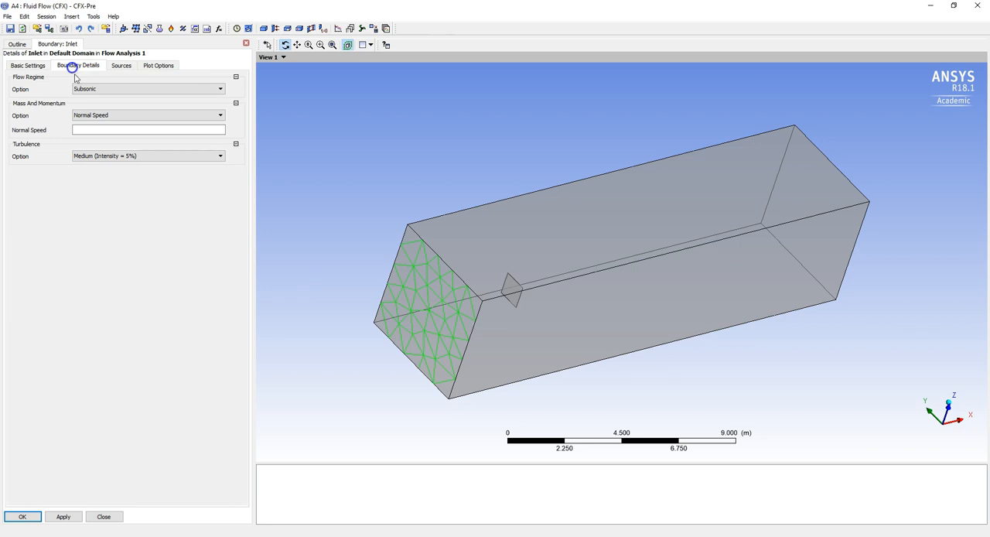
click(98, 129)
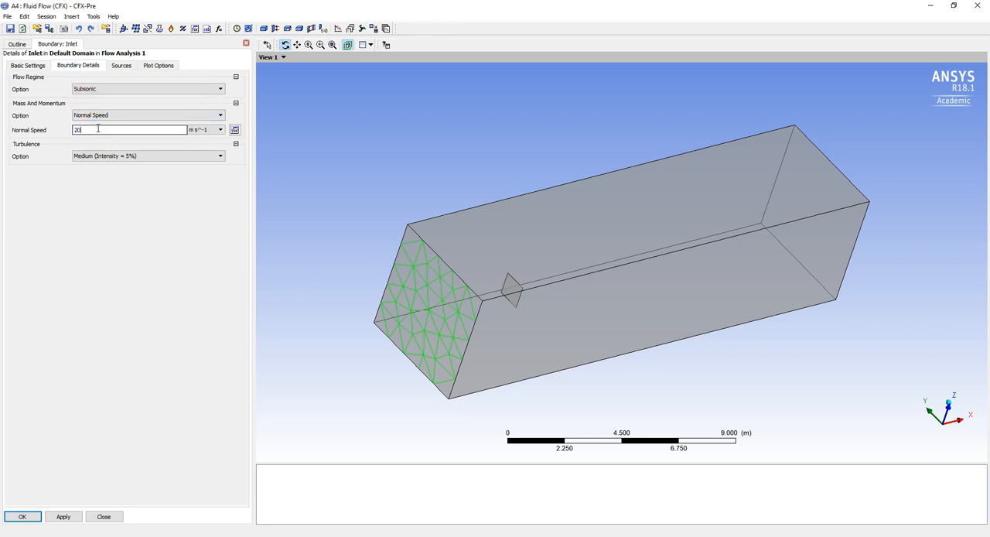
click(56, 517)
click(103, 517)
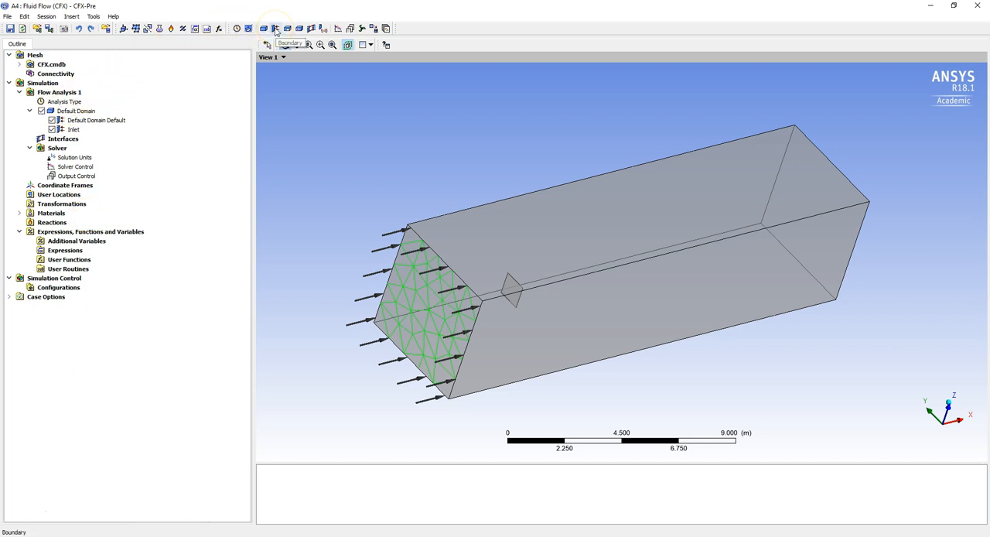
Insert a boundary named SlipWalls and set its boundary type to Wall.
click(276, 30)
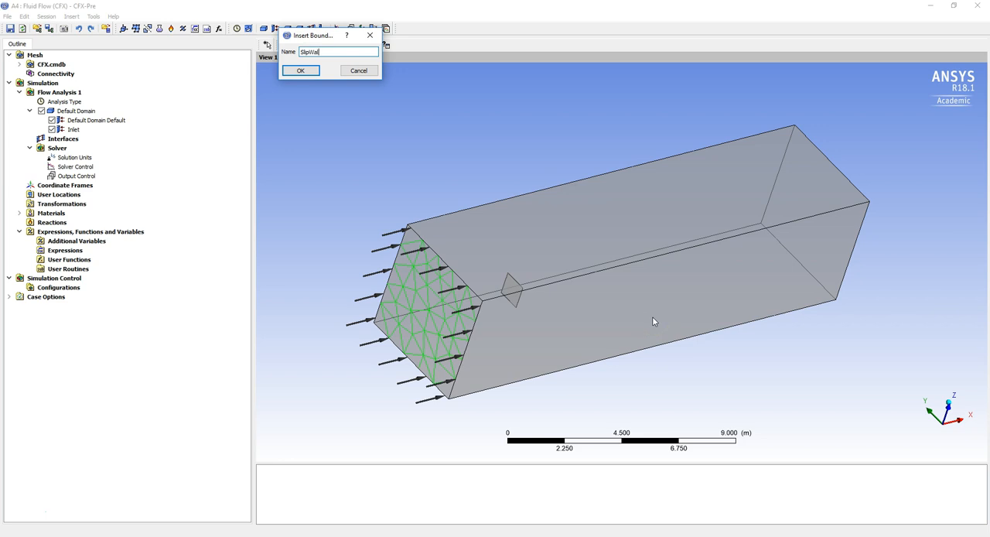
key(Return)
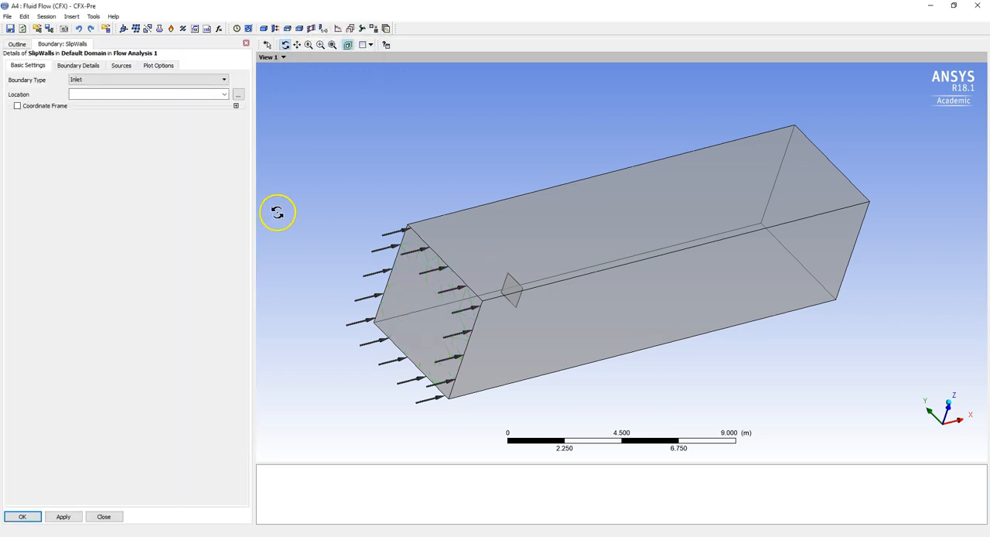
click(194, 79)
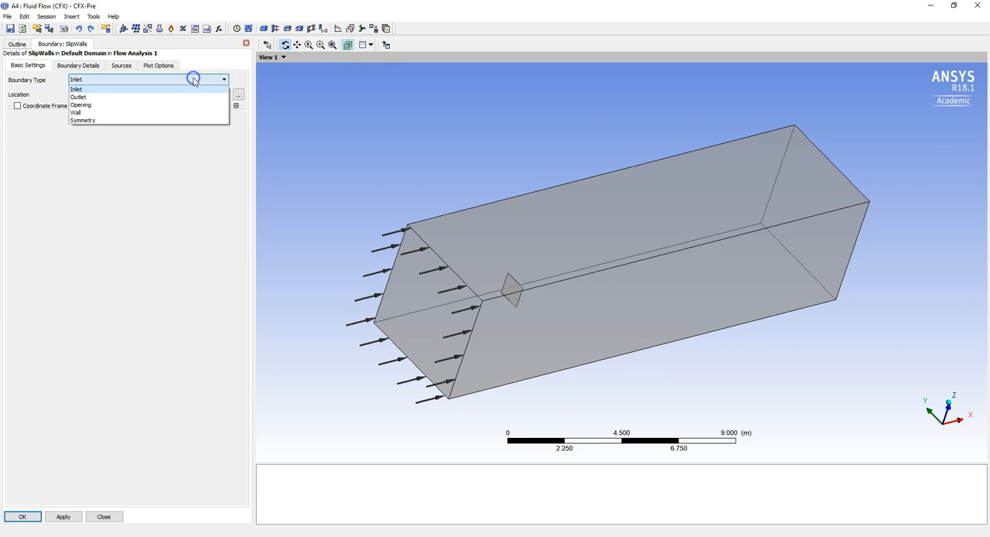
click(173, 113)
Assign the four long outer side faces of the domain as the location of the SlipWalls boundary.
click(175, 94)
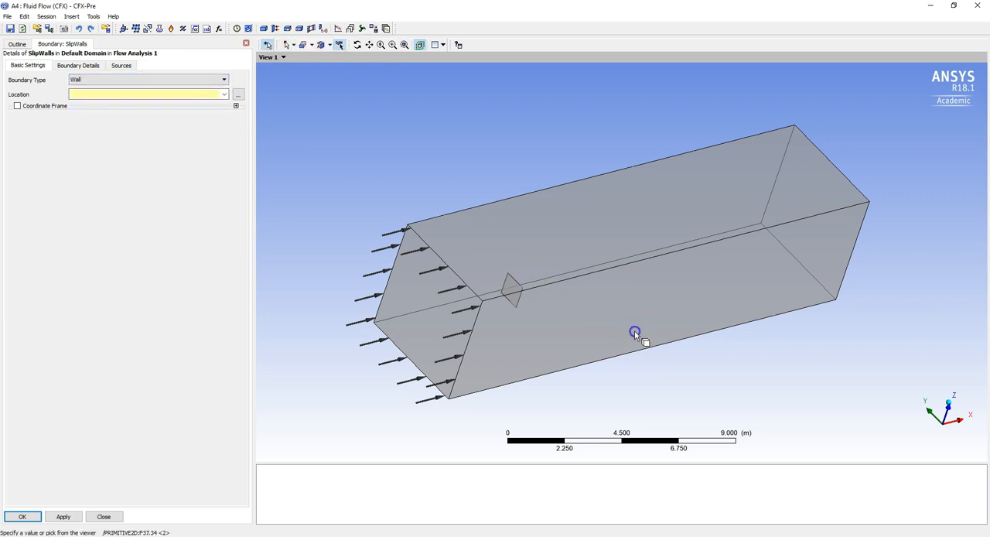
ctrl+click(631, 234)
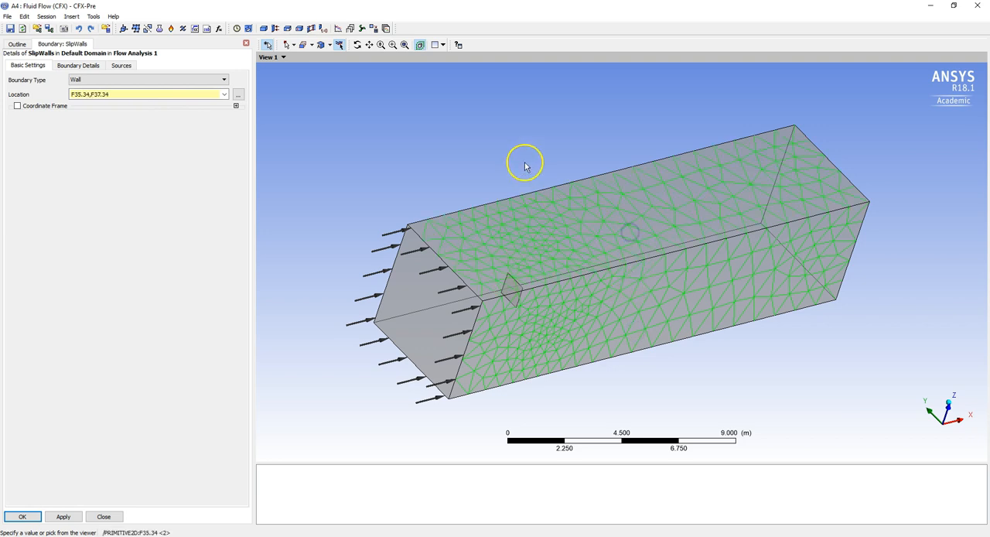
middle_drag(524, 155, 647, 222)
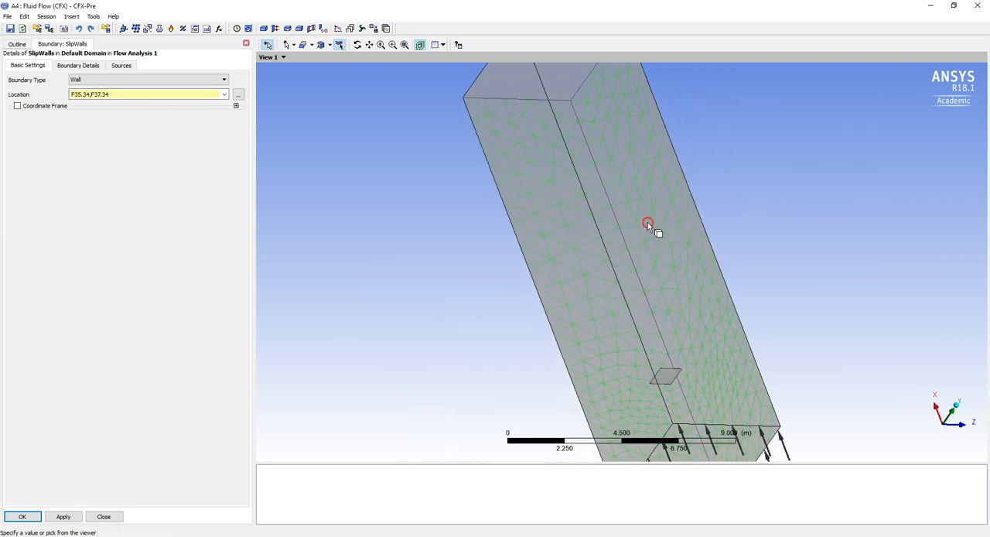
ctrl+click(636, 229)
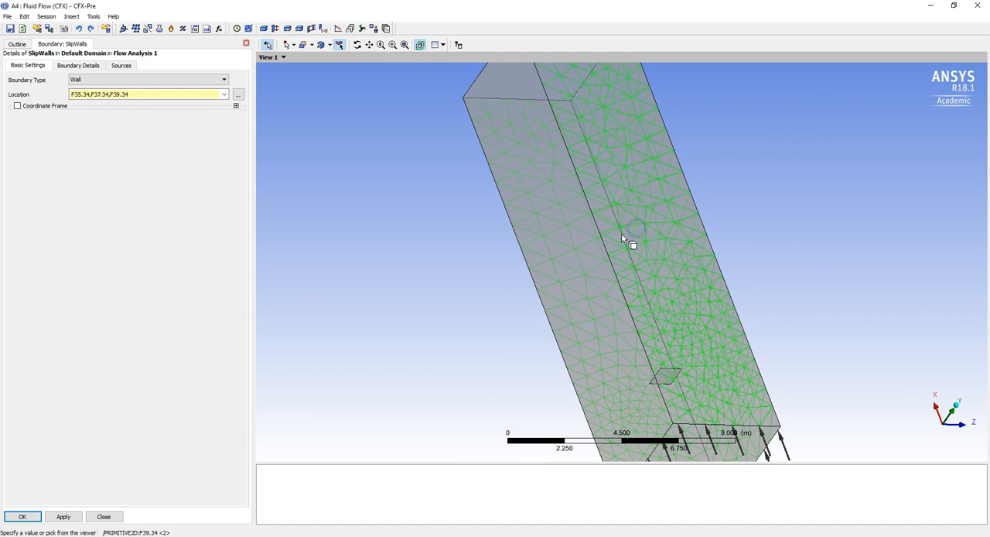
ctrl+click(588, 249)
middle_drag(761, 258, 471, 175)
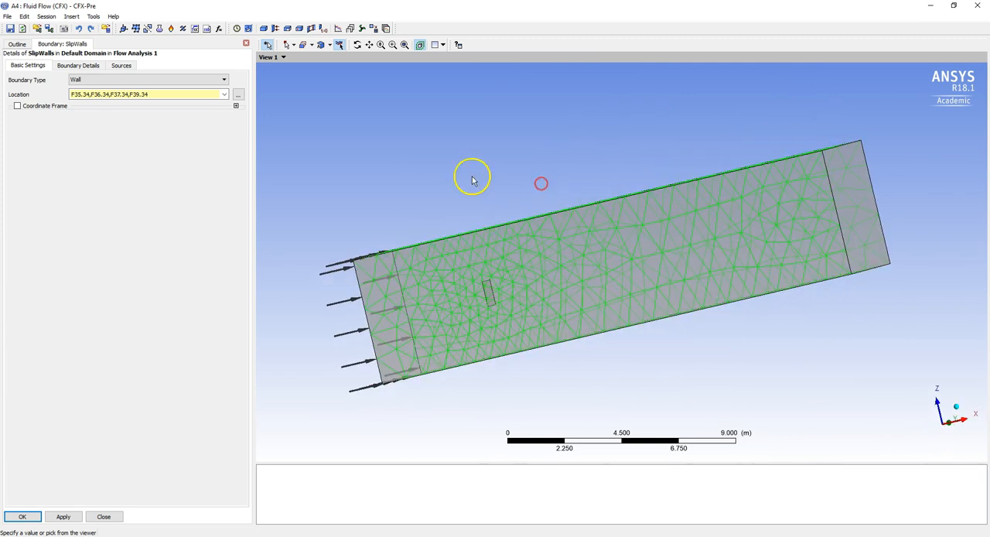
Set the SlipWalls boundary's mass and momentum option to Free Slip Wall and confirm the boundary.
click(78, 65)
click(106, 88)
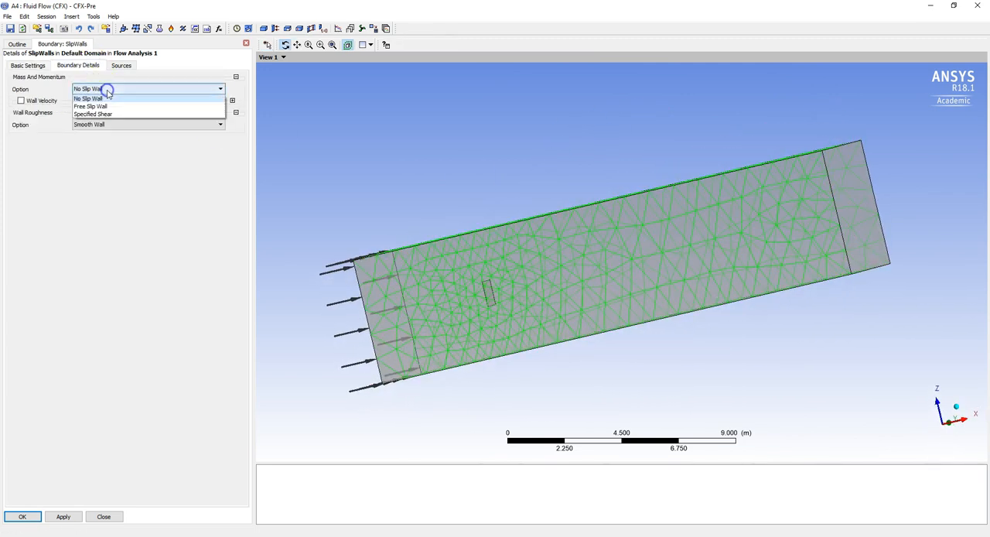
click(108, 106)
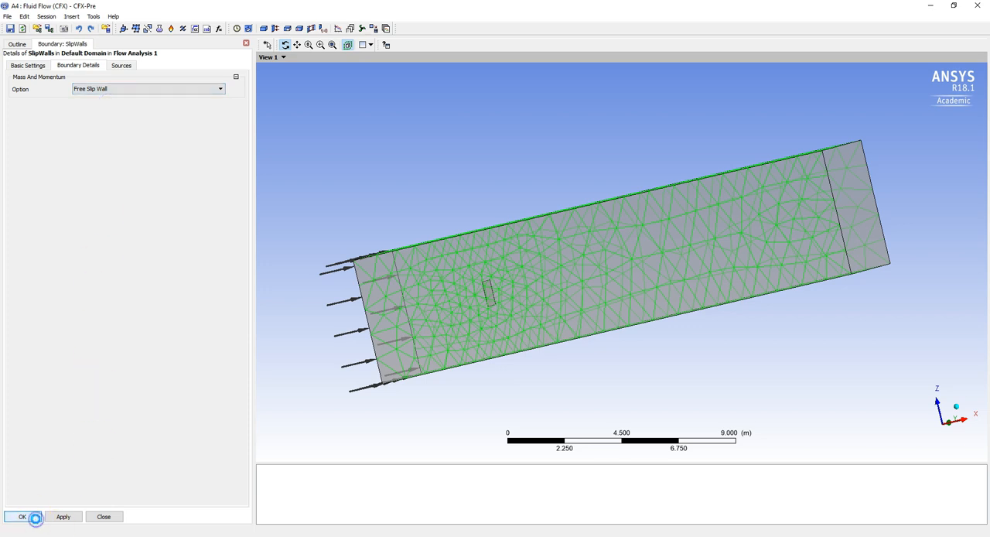
click(35, 517)
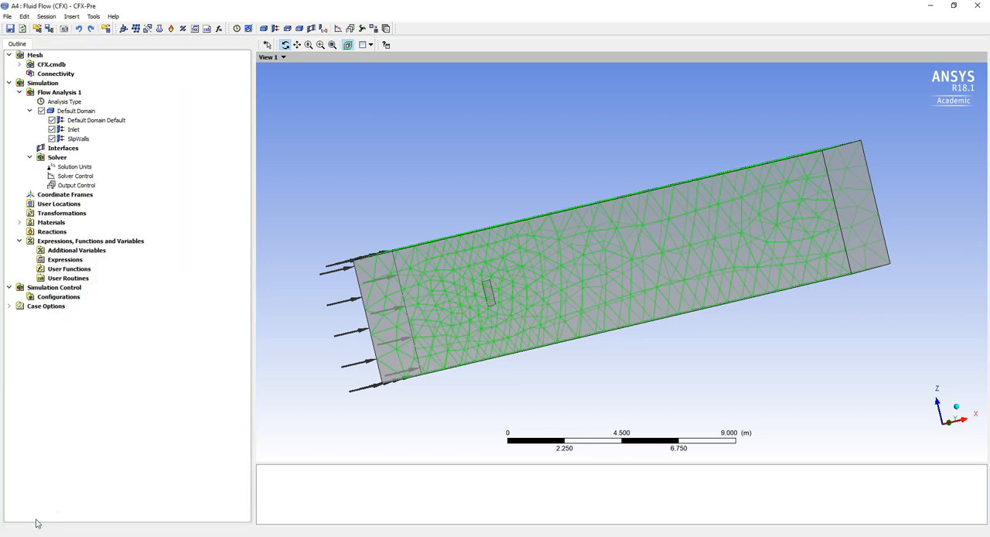
Insert a boundary named Outlet in the default domain and set its boundary type to Opening.
click(80, 111)
right_click(80, 111)
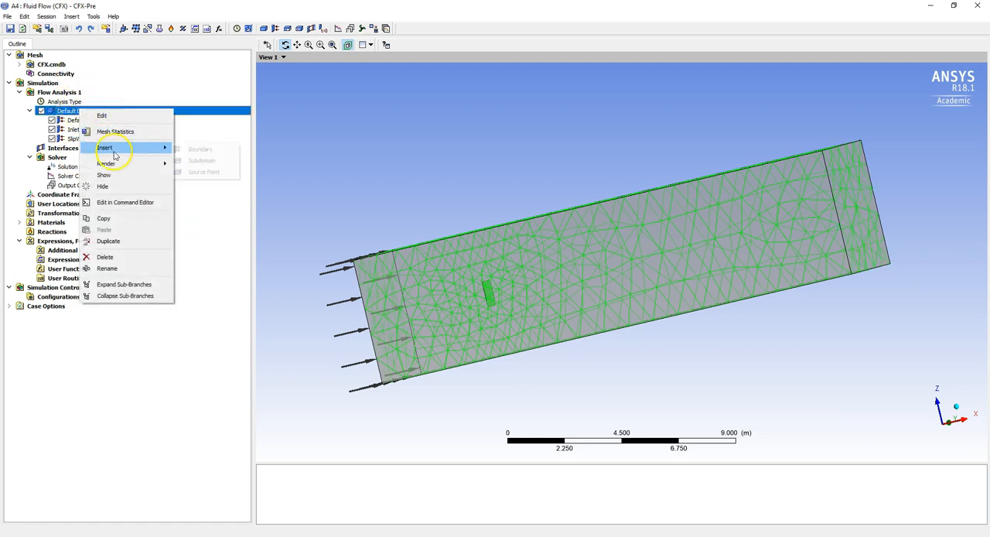
mouse_move(163, 149)
click(197, 148)
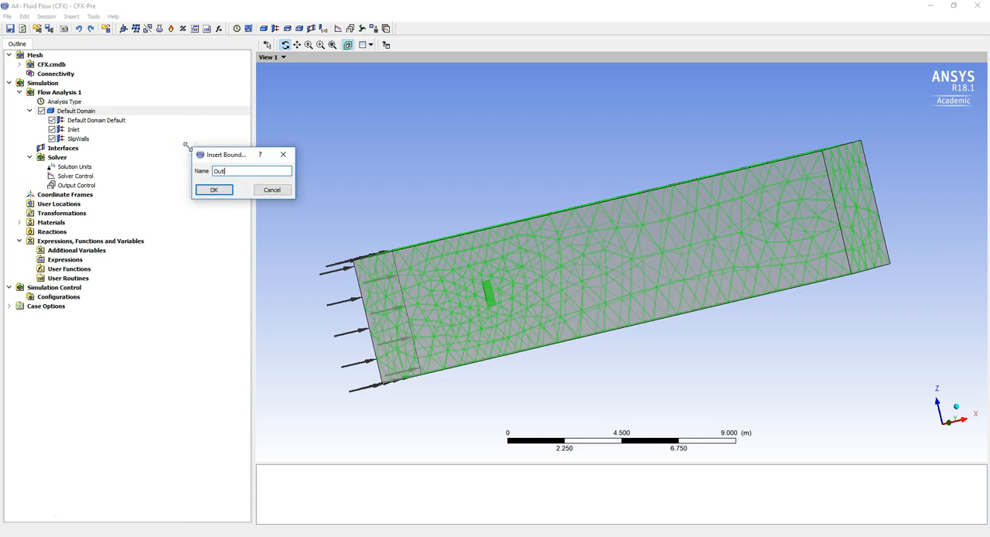
click(214, 190)
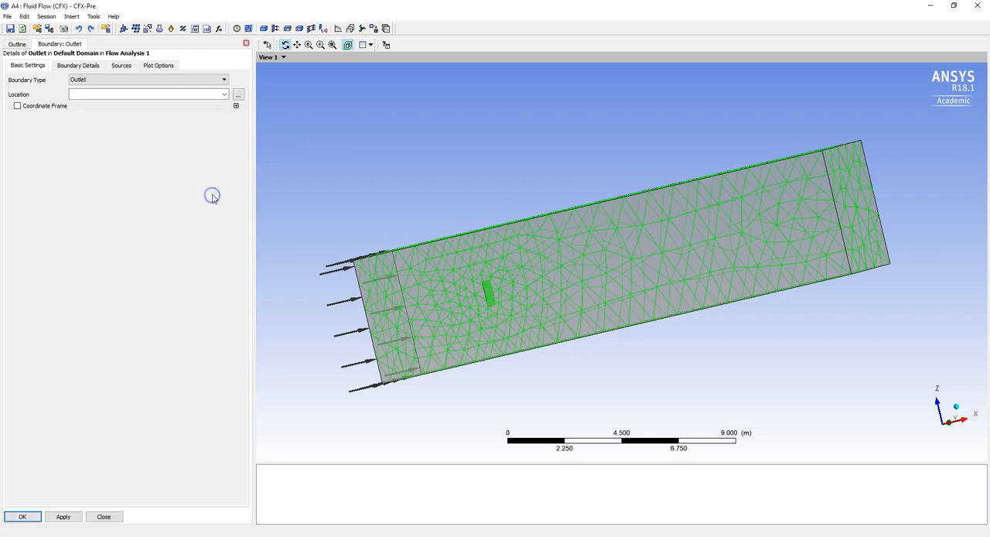
click(172, 81)
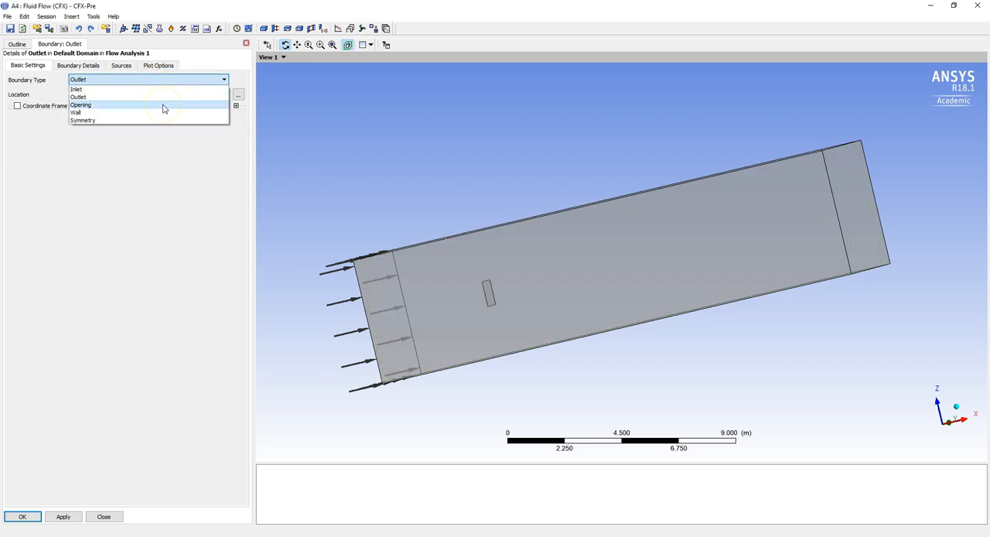
click(163, 106)
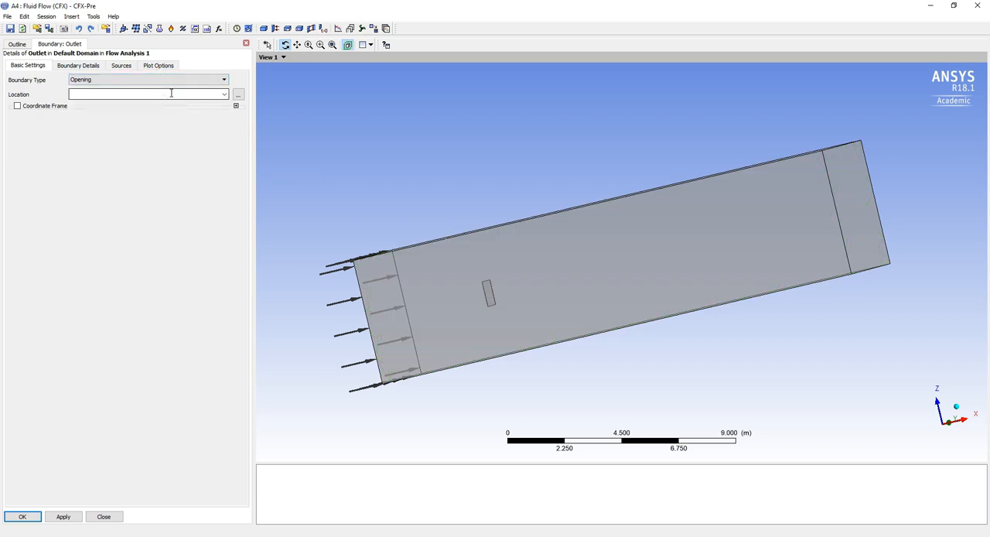
Assign the Outlet to the end face of the domain farthest from the plate and set its relative pressure to 0 Pa.
click(171, 93)
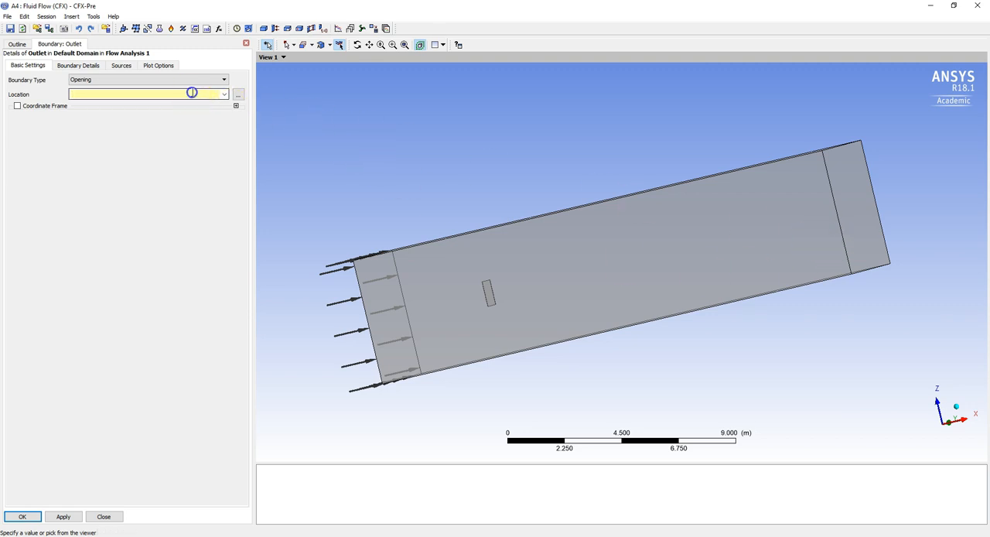
middle_drag(801, 198, 767, 227)
click(756, 264)
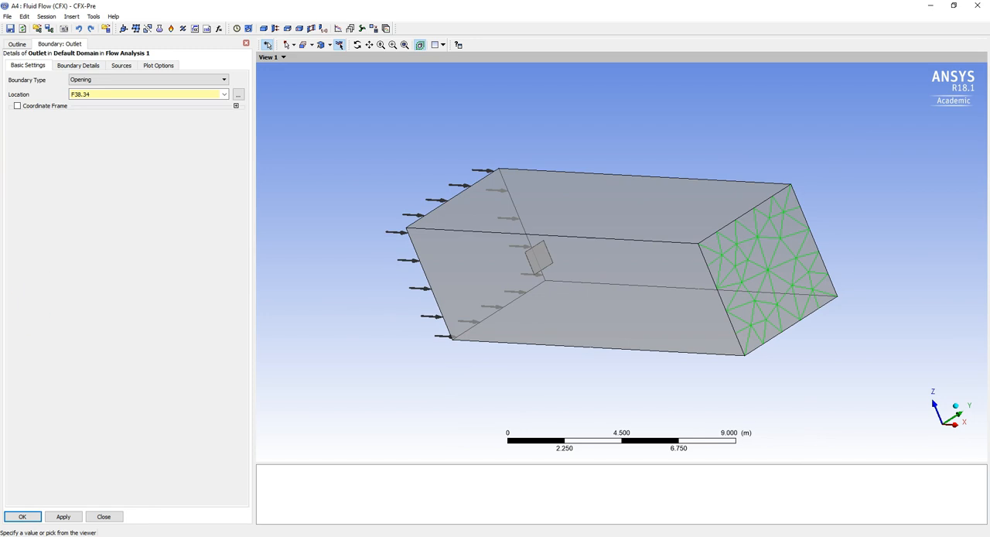
click(85, 65)
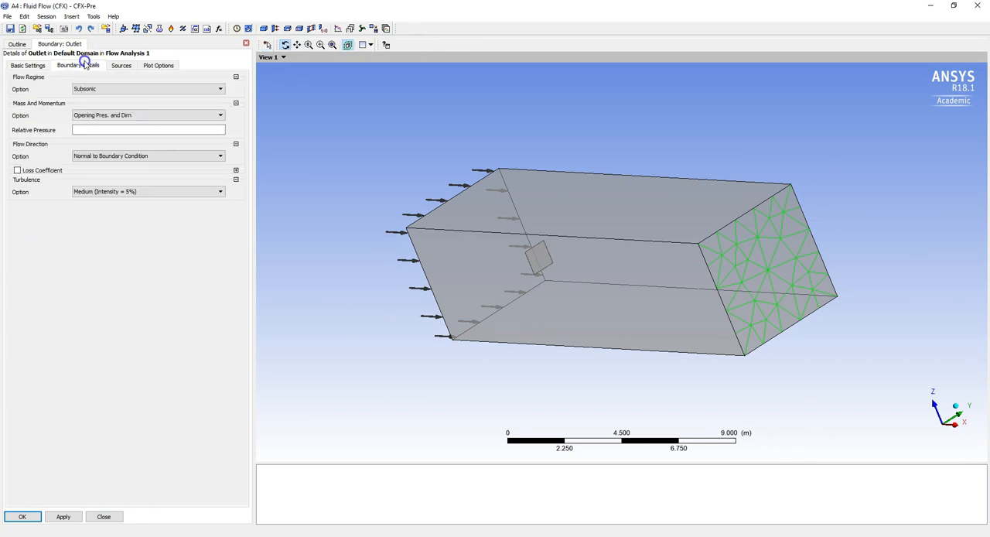
click(102, 133)
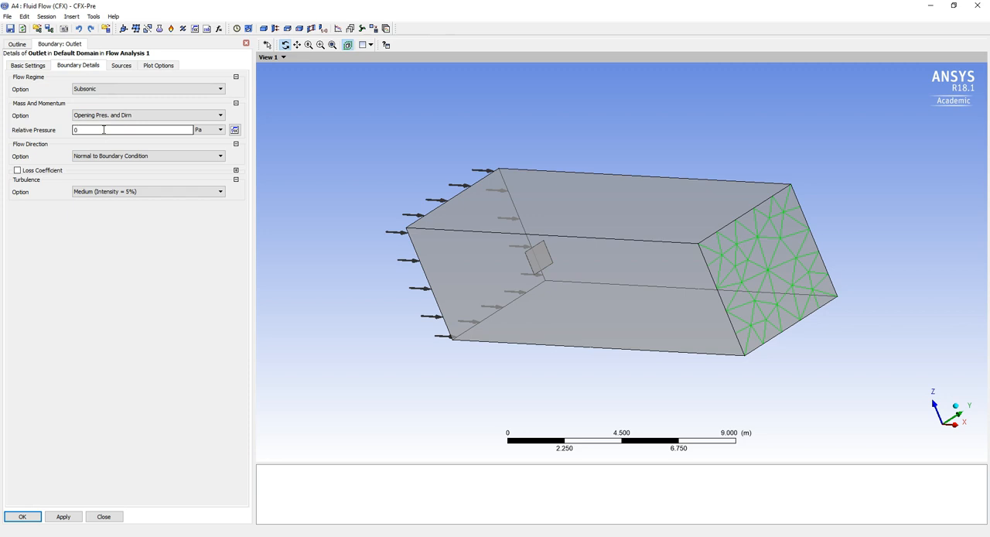
click(34, 522)
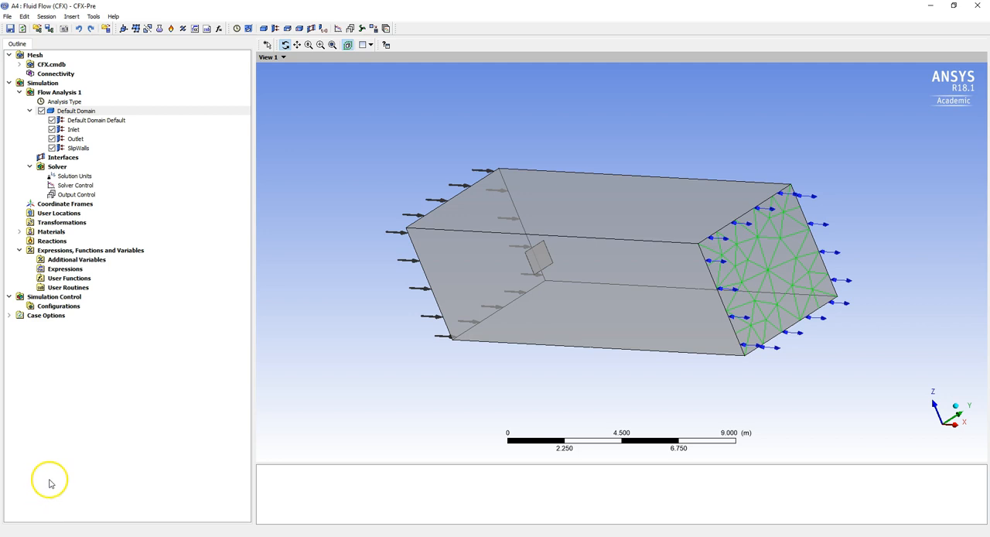
Rename the remaining Default Domain Default boundary on the thin plate as Plate.
click(102, 121)
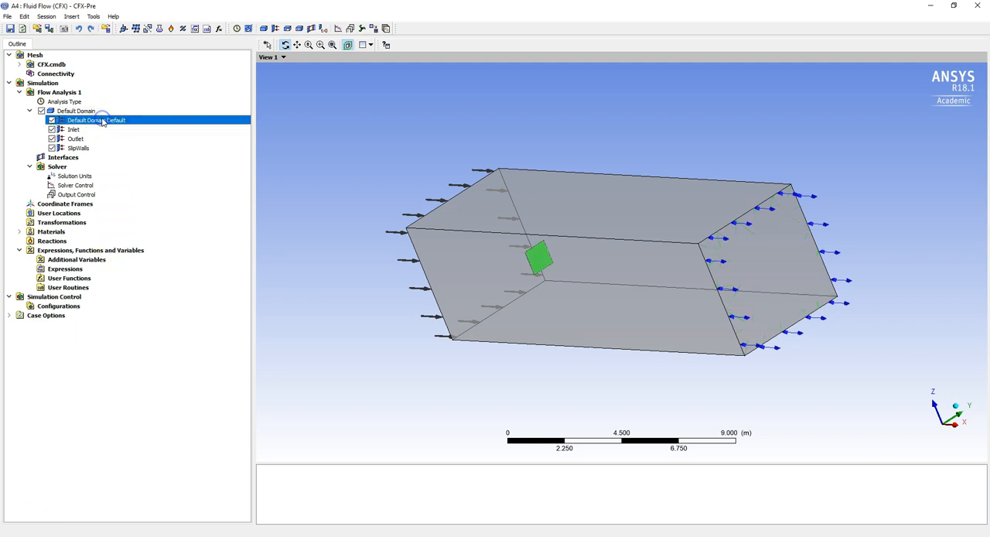
drag(497, 168, 563, 202)
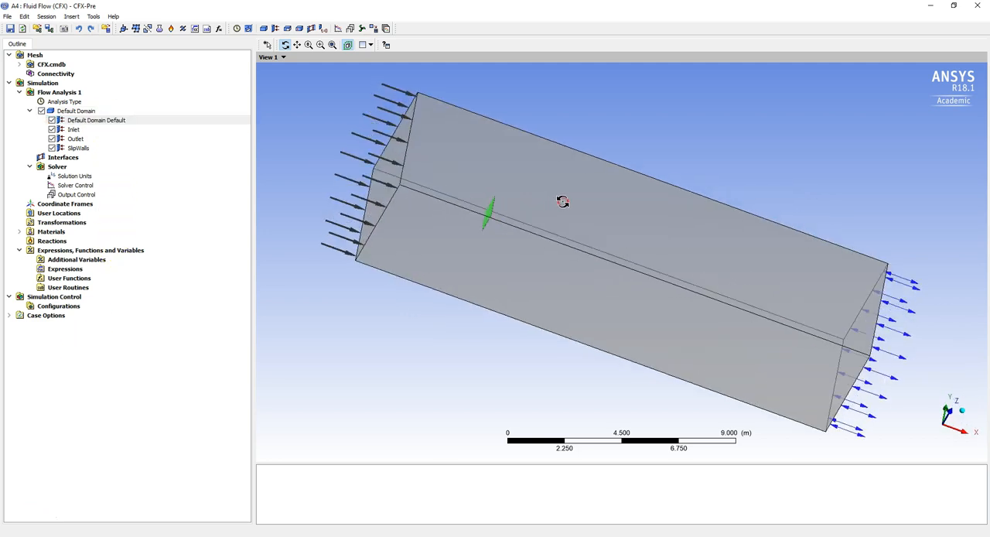
right_click(76, 120)
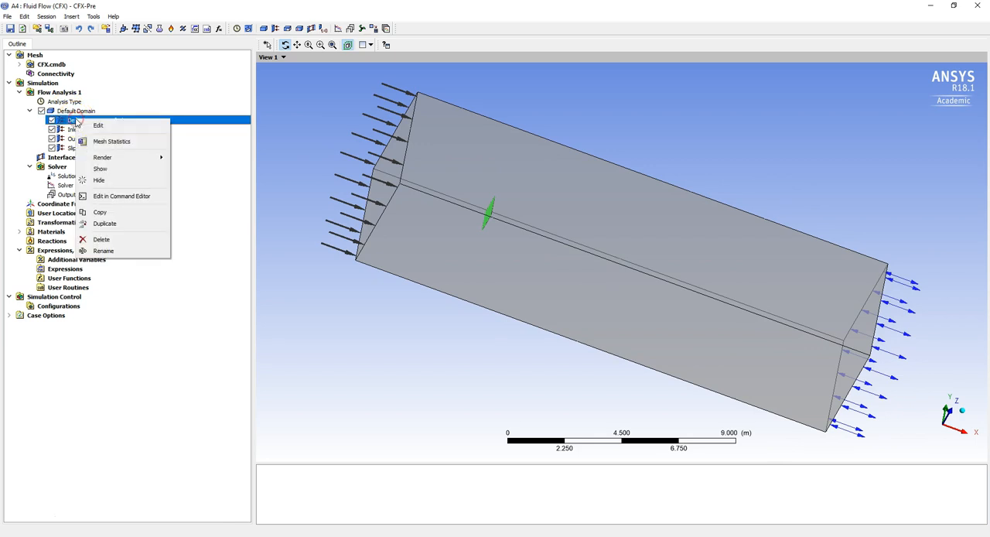
click(125, 250)
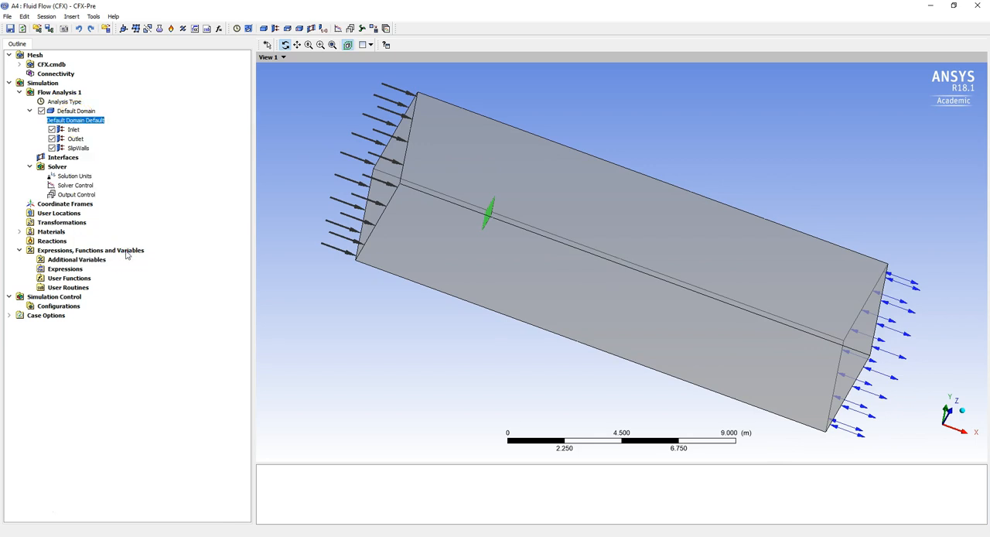
text(Plate)
key(Return)
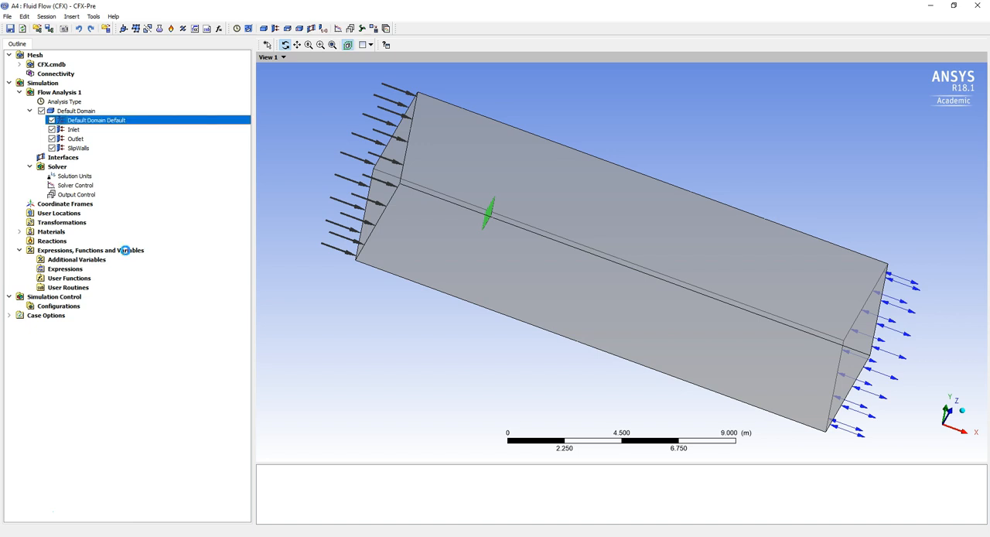
Review the wall settings in the Plate boundary's details and close them.
double_click(75, 138)
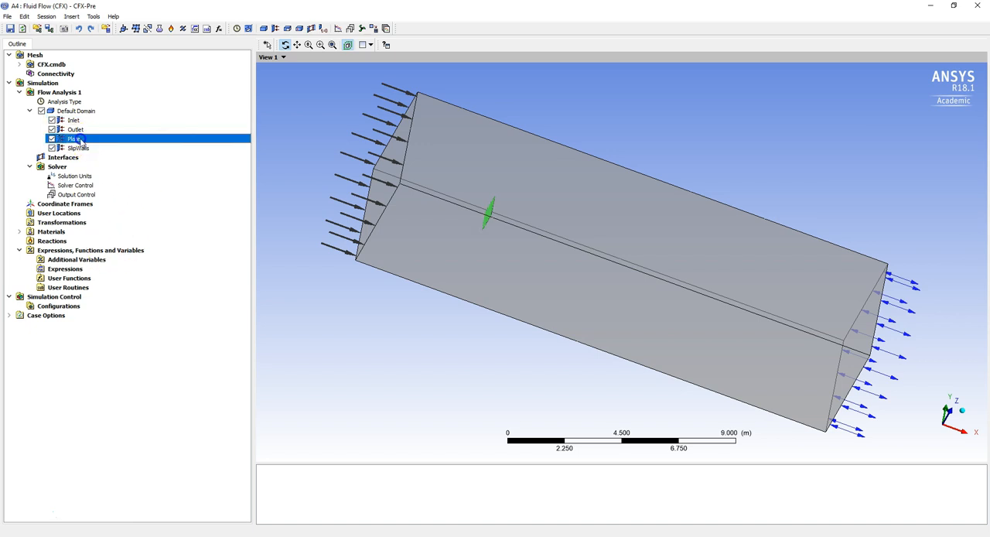
click(78, 65)
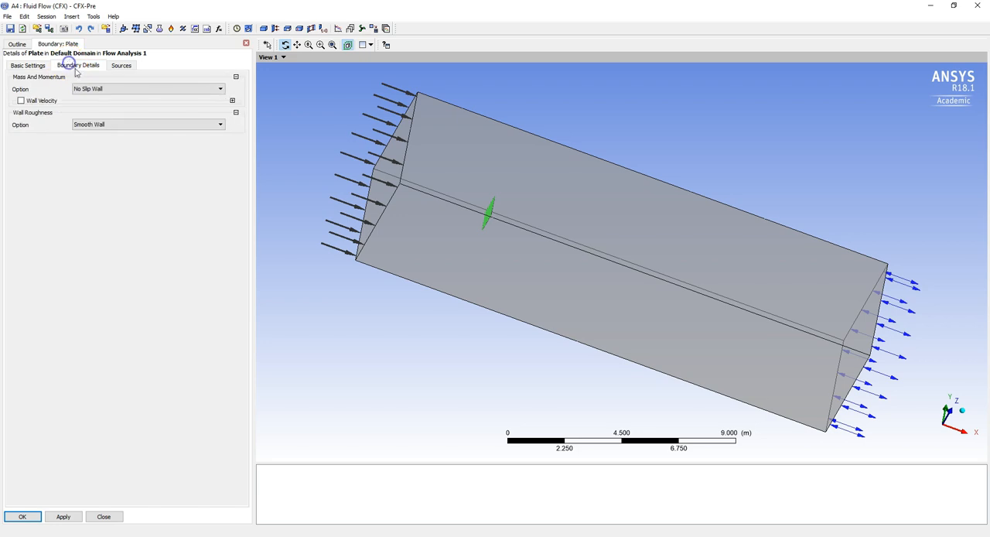
click(24, 517)
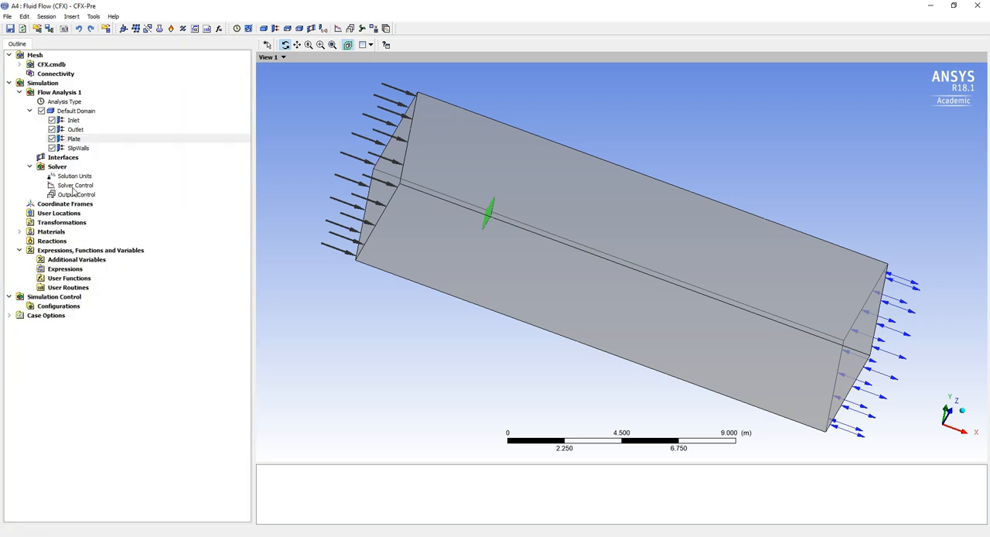
Set the maximum iterations to 1000 in the solver control and confirm the settings.
double_click(73, 187)
click(83, 154)
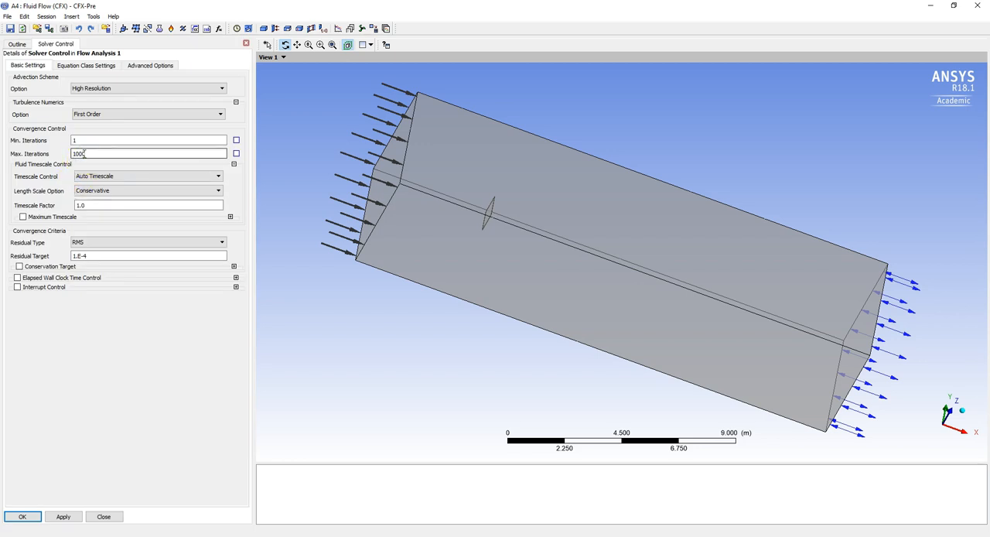
text(0)
click(85, 168)
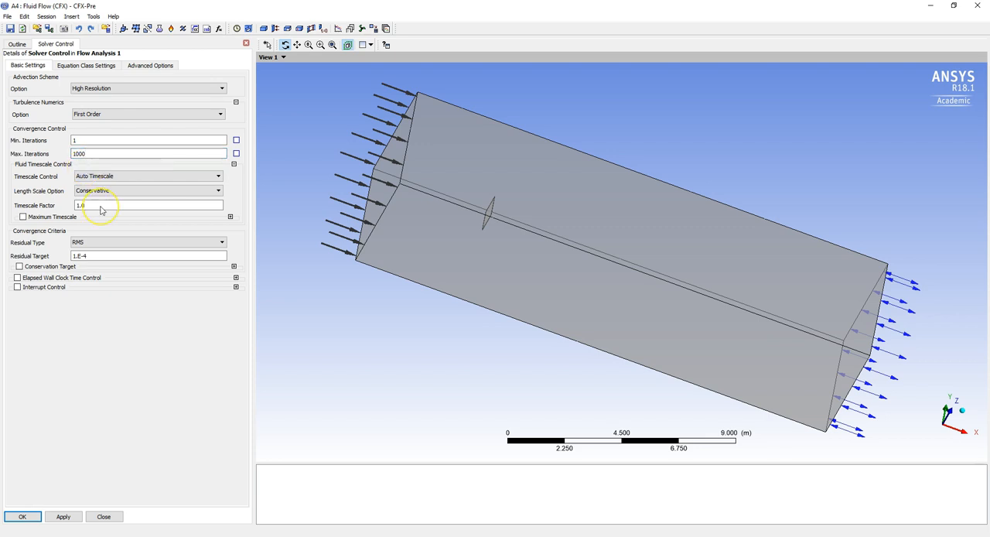
click(93, 260)
double_click(95, 256)
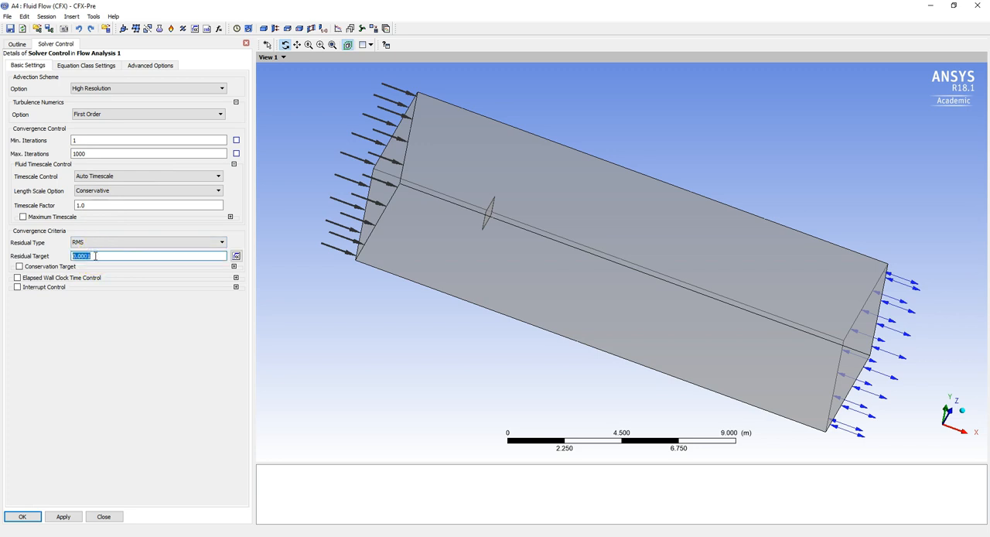
click(96, 370)
click(34, 518)
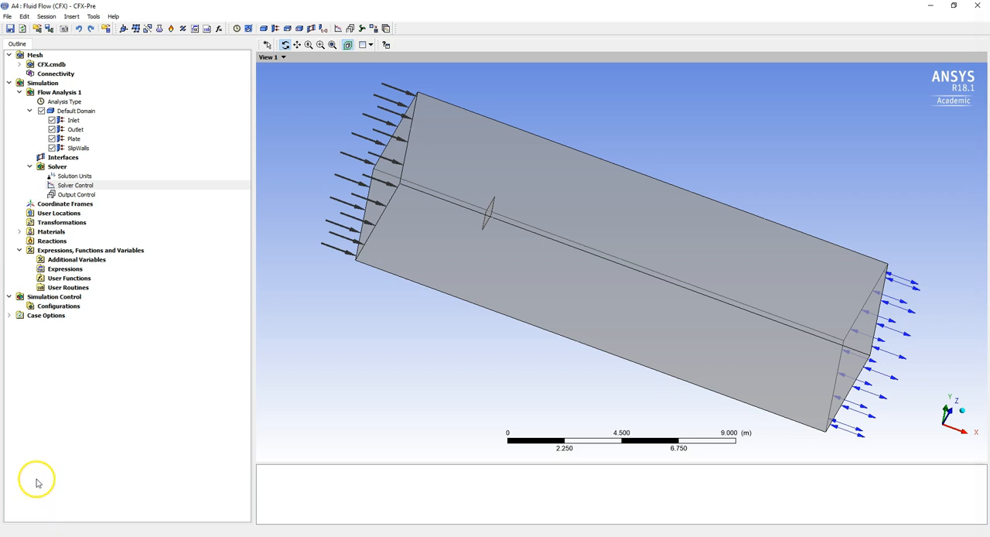
Save the CFX setup, close CFX-Pre and switch to CFX-Solver Manager for the project's Solution.
click(12, 29)
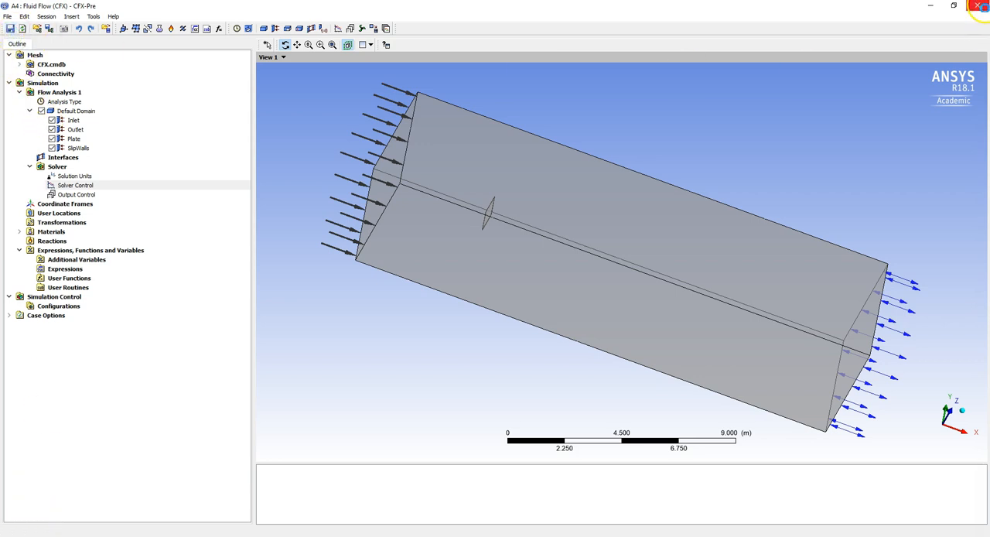
click(979, 6)
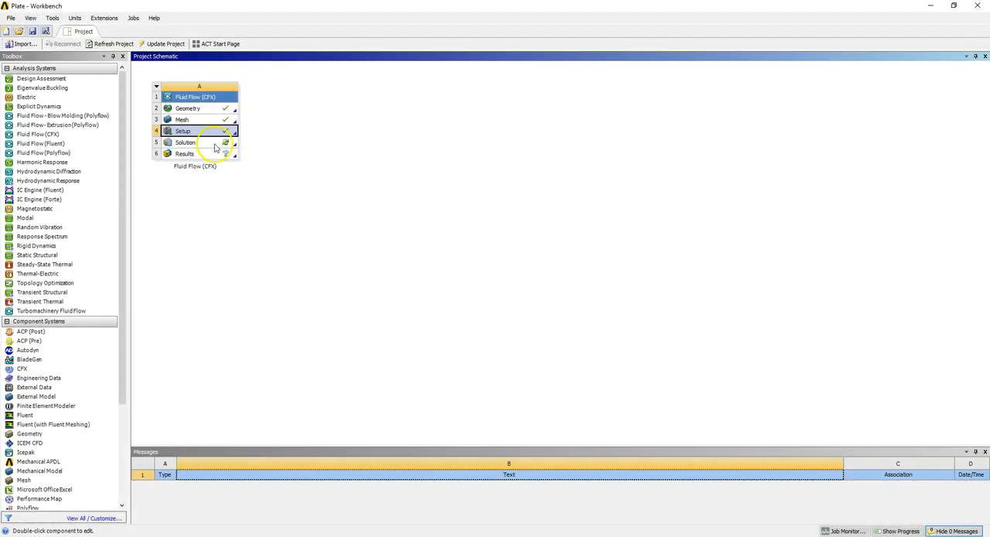
double_click(216, 144)
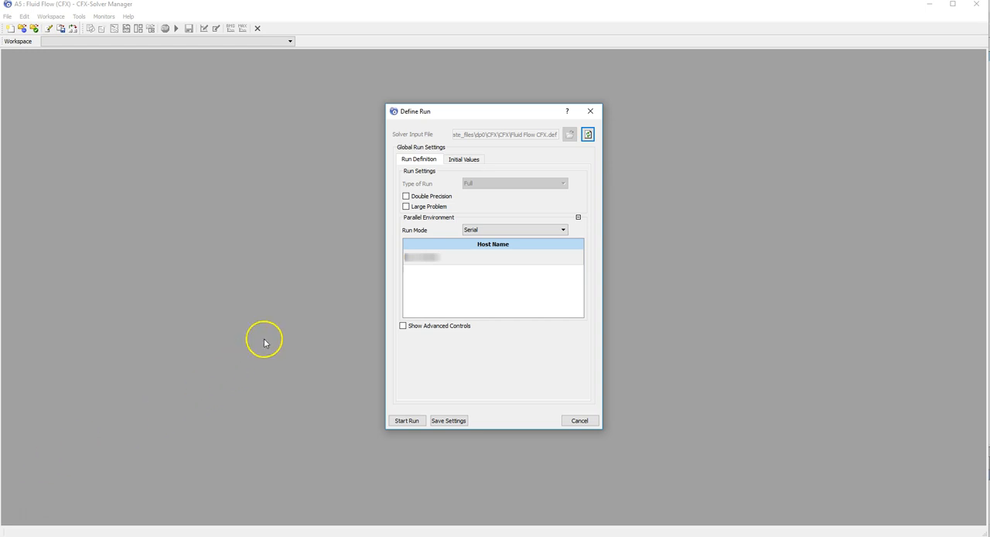
Enable double precision, keep the run mode at Serial, and start the solver run.
click(405, 196)
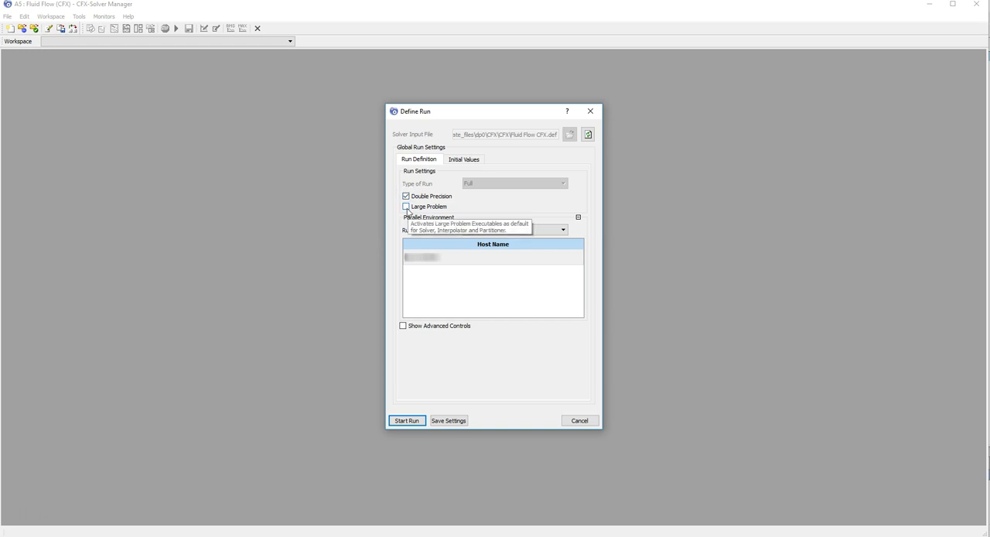
click(471, 232)
click(474, 233)
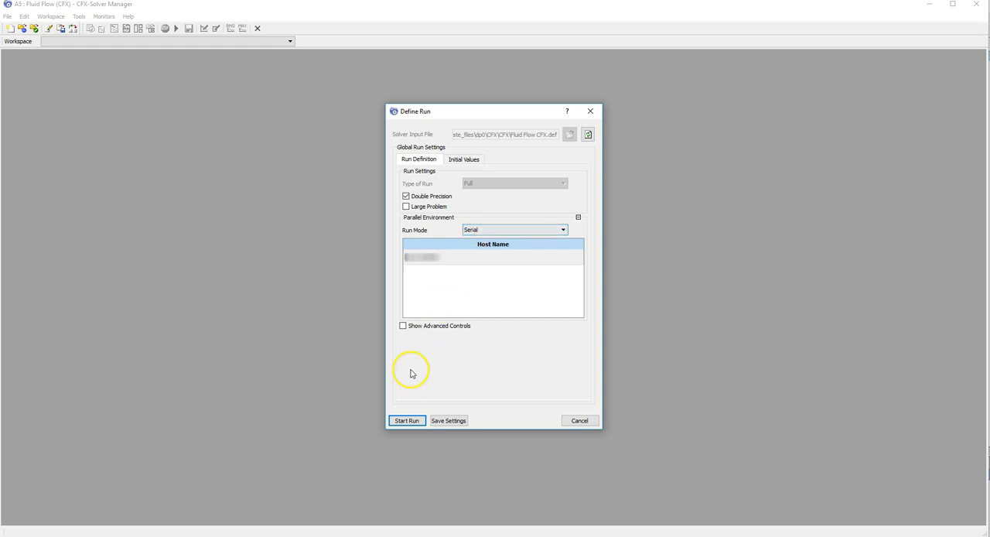
click(405, 421)
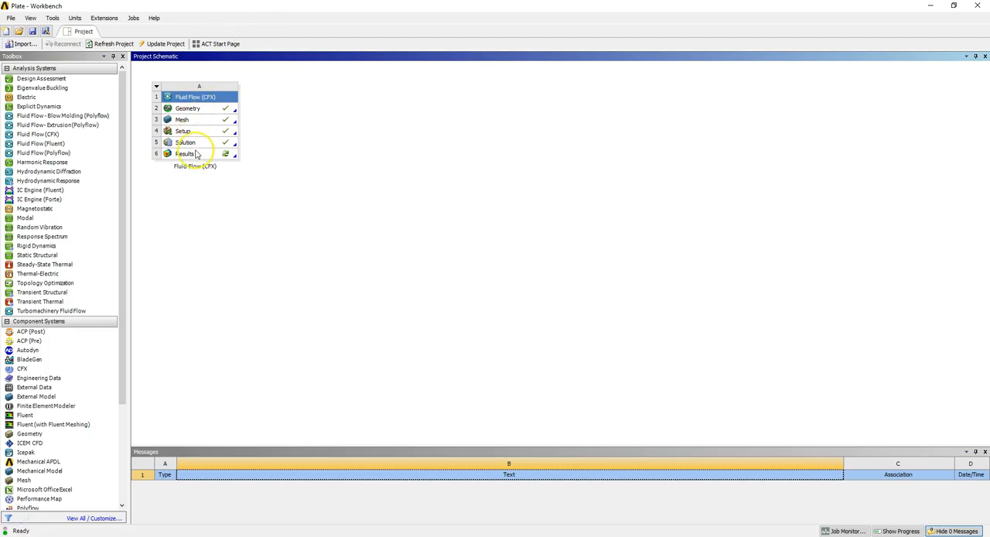
Open the project's Results in CFD-Post and insert a plane with the default name.
double_click(196, 154)
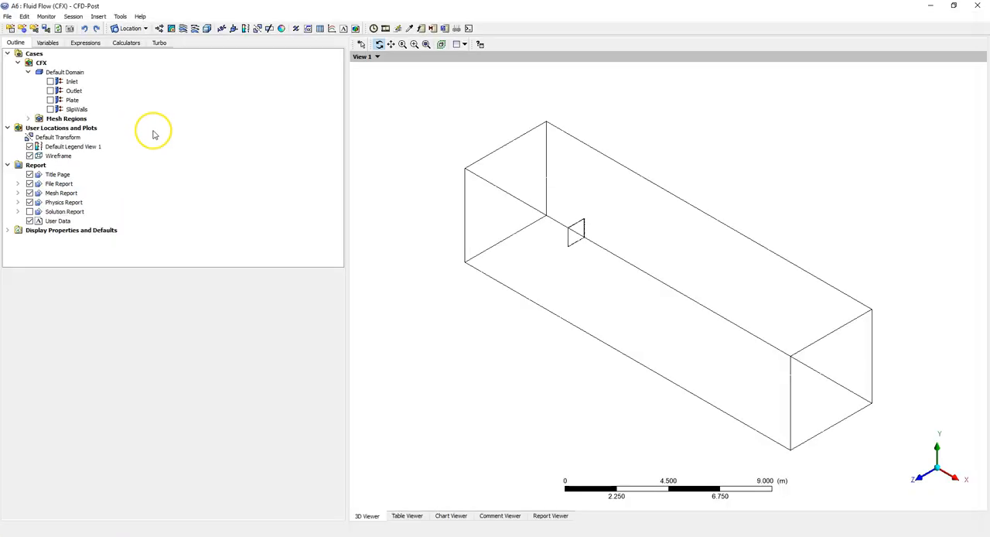
click(131, 30)
click(137, 75)
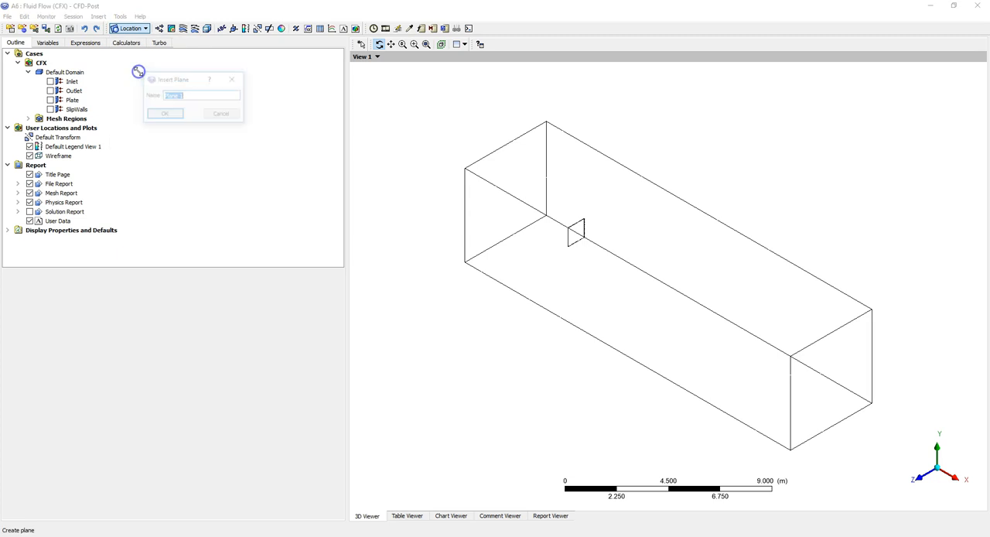
click(160, 115)
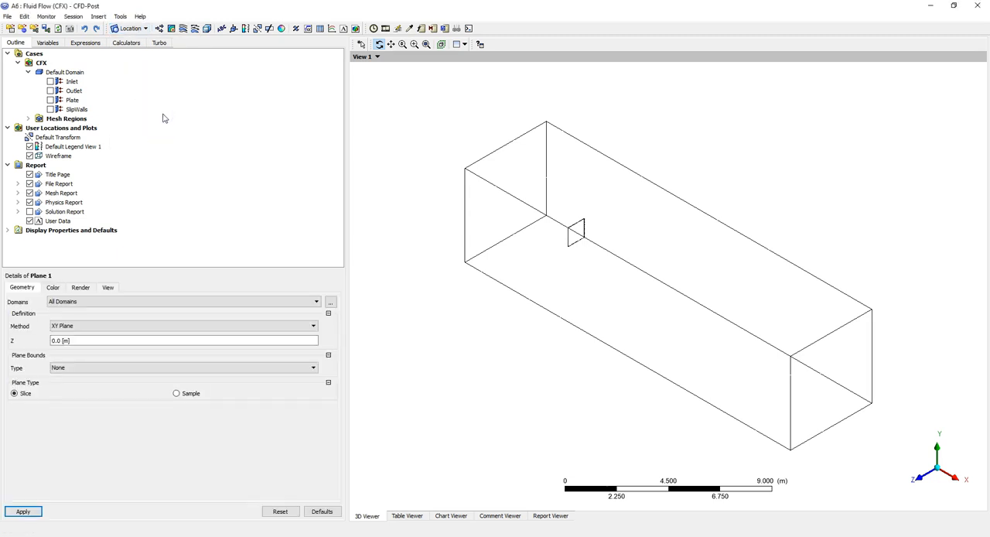
Define Plane 1 with the ZX Plane method at Y = 0.0 m across all domains and apply it.
click(150, 327)
click(149, 326)
click(149, 326)
click(148, 342)
click(38, 511)
drag(554, 289, 609, 132)
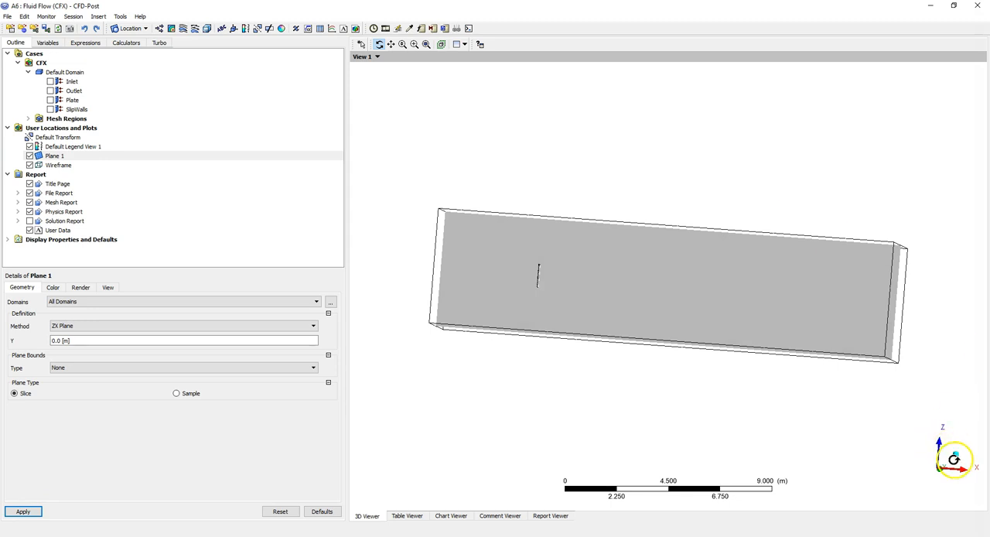
click(941, 469)
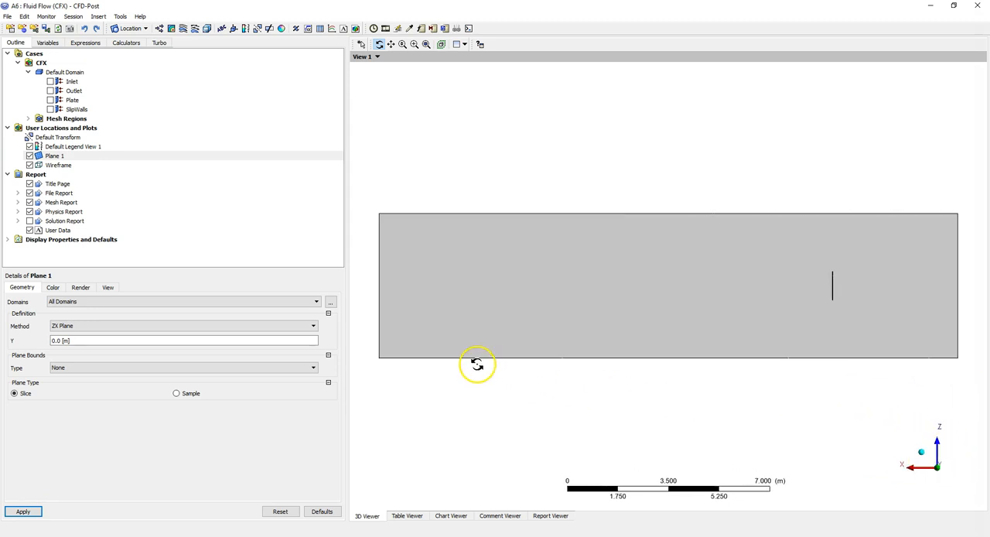
click(951, 481)
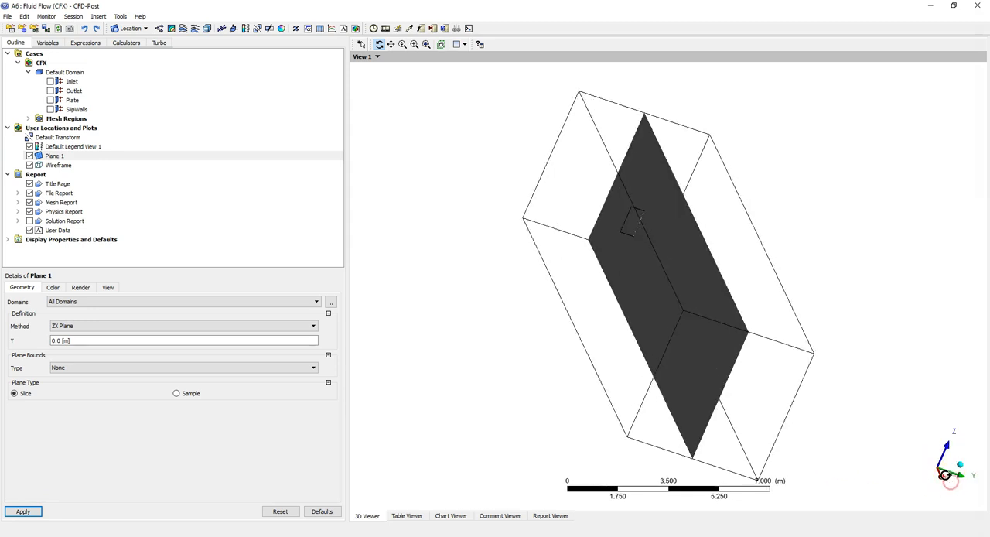
click(933, 464)
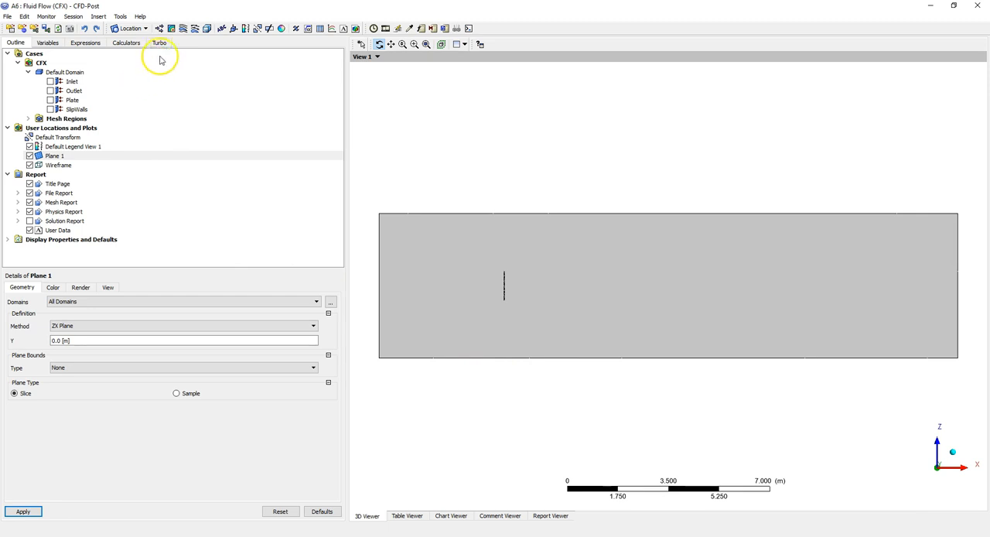
Insert a streamline with the default name as a Surface Streamline on Plane 1, using 250 equally spaced samples of Velocity.
click(184, 28)
click(217, 71)
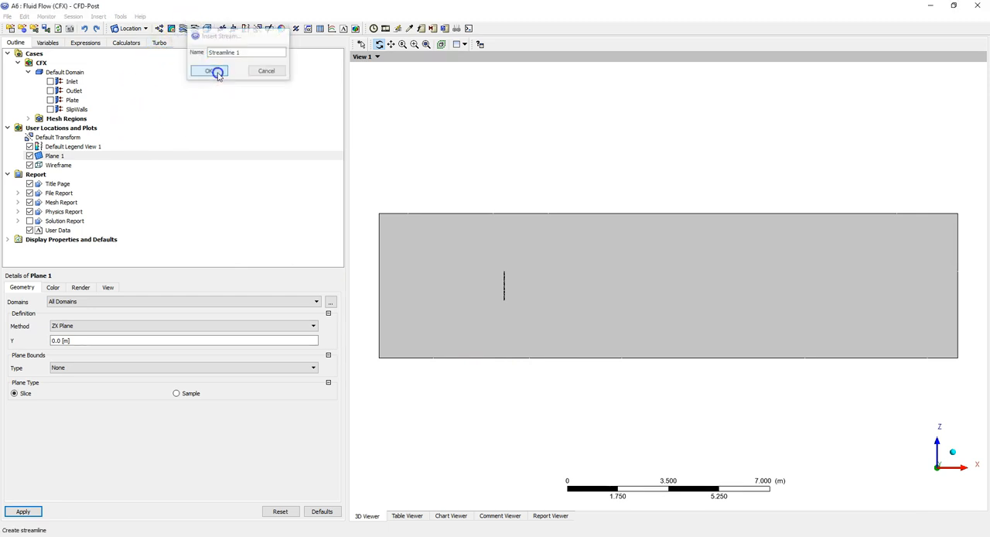
click(88, 338)
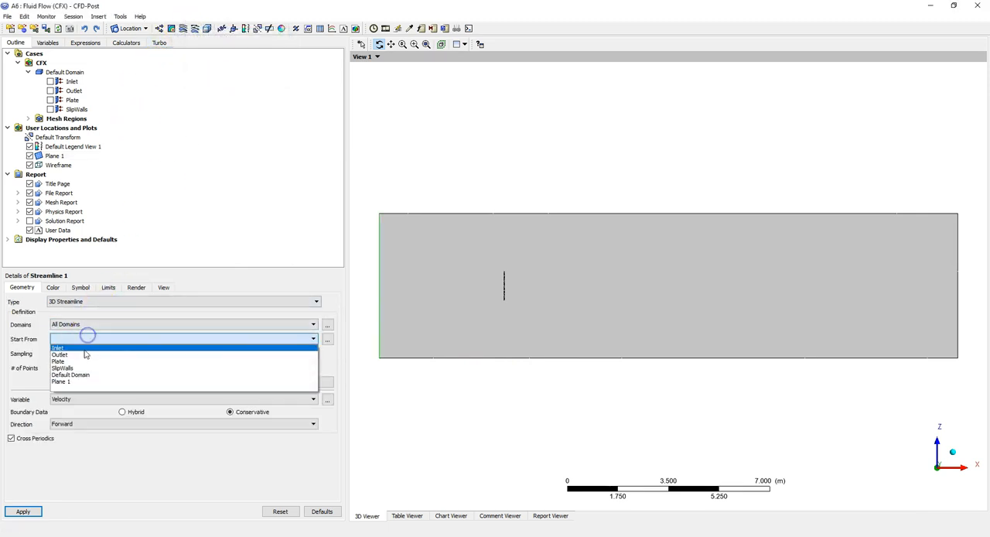
click(88, 301)
click(88, 301)
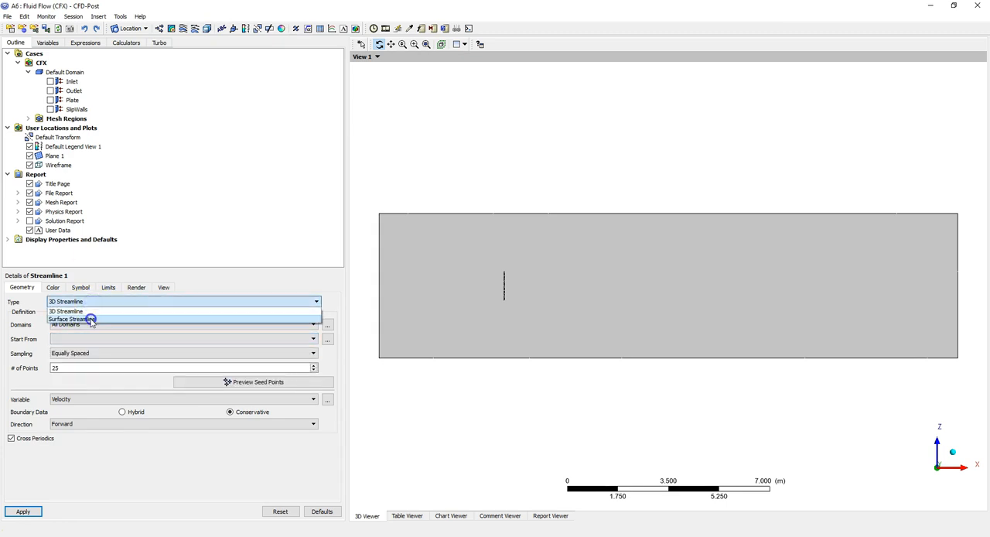
click(90, 319)
click(91, 323)
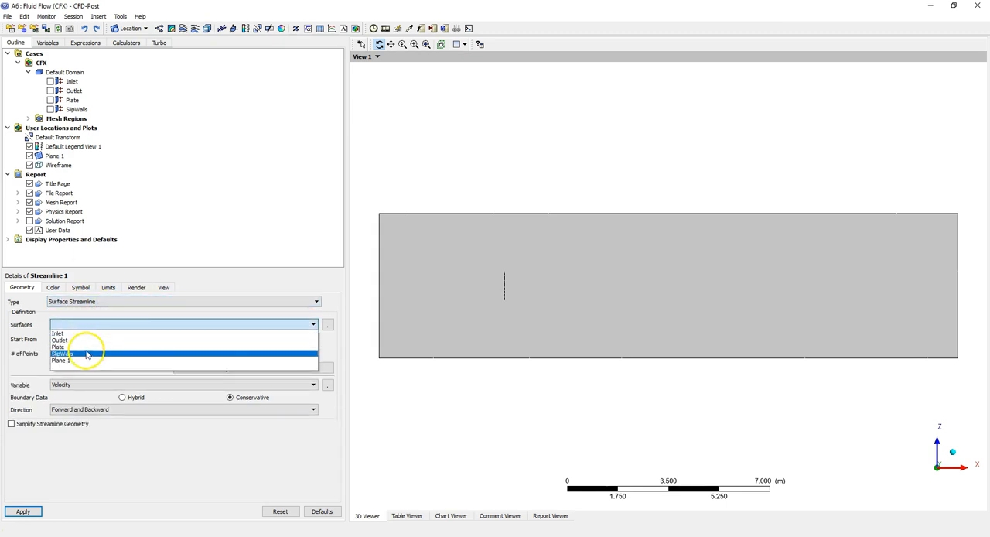
click(85, 360)
click(87, 354)
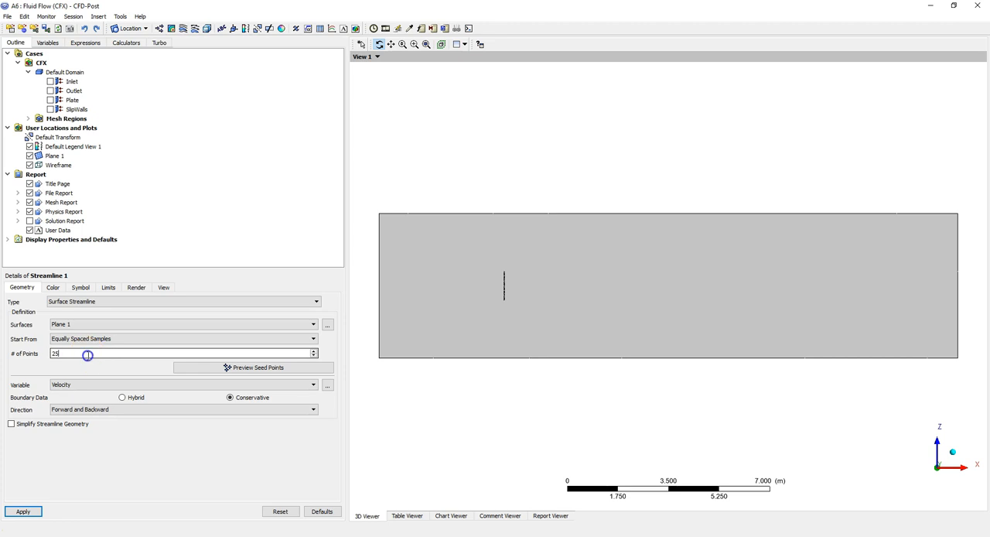
click(36, 510)
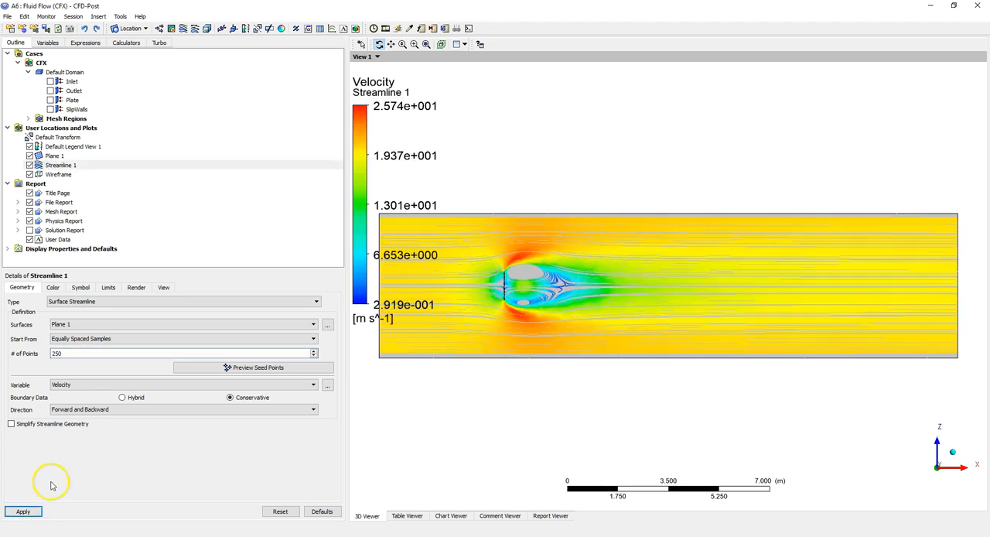
Hide Plane 1 and examine the surface streamlines around the plate.
click(31, 156)
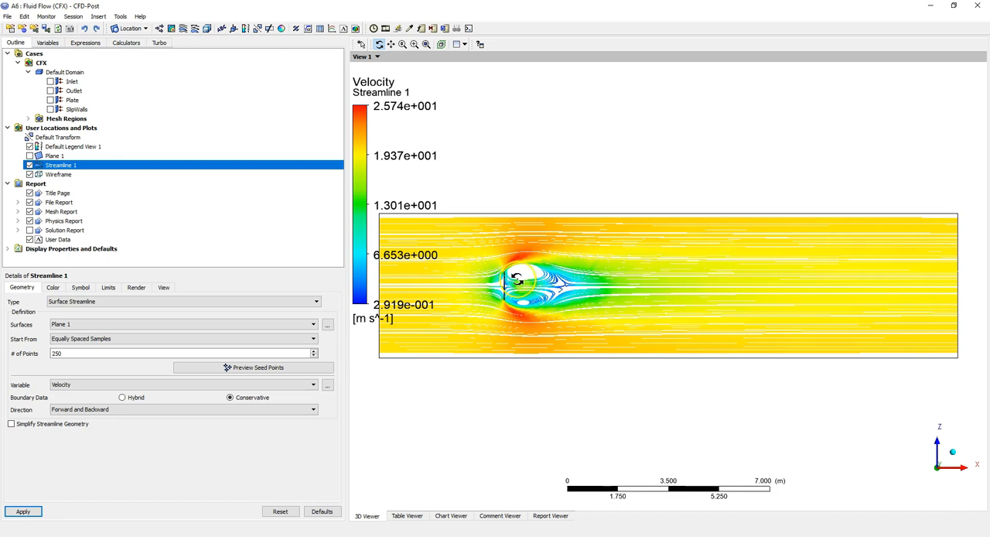
scroll(516, 279, up, 1)
scroll(515, 279, down, 2)
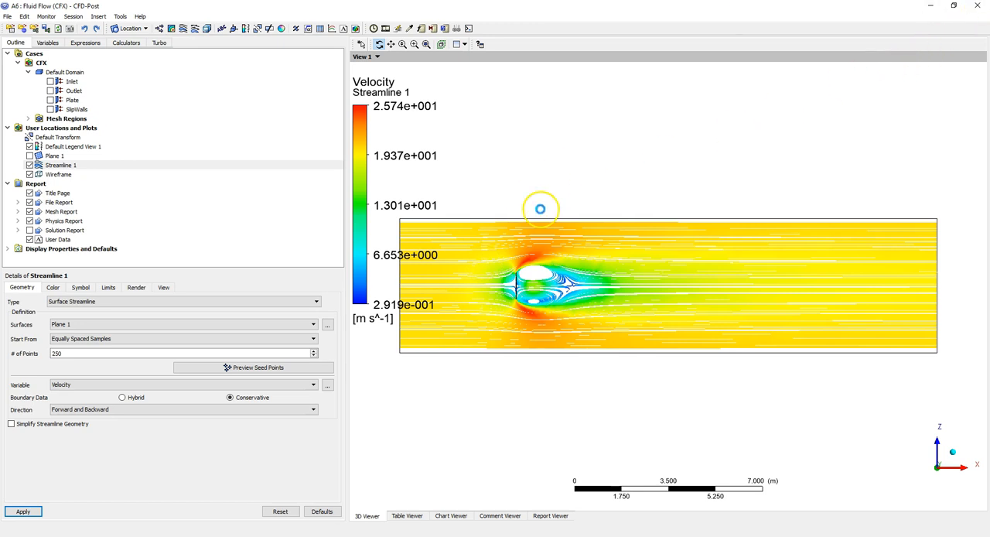
Switch to Workbench and add a standalone Static Structural system beside the Fluid Flow (CFX) system.
key(alt+Tab)
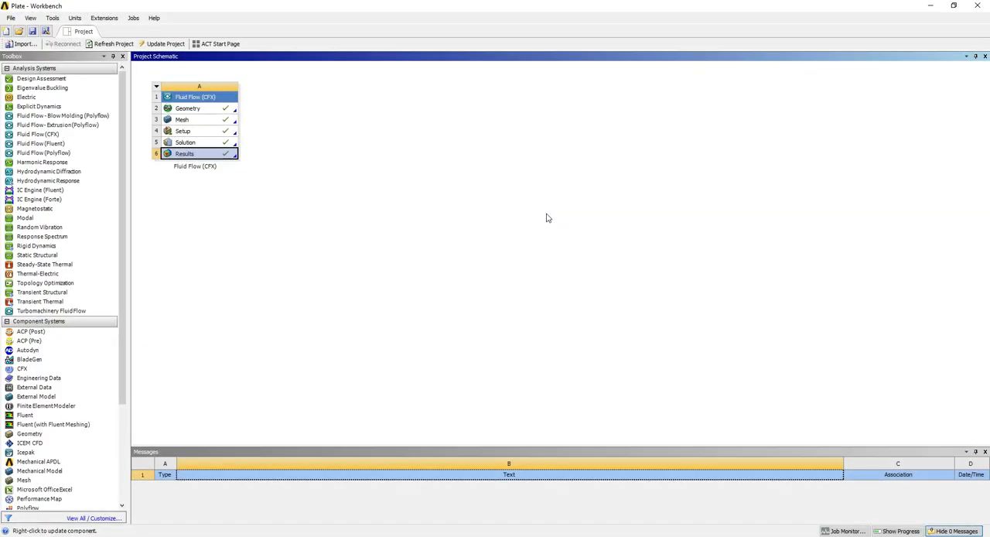
click(44, 256)
drag(44, 256, 324, 120)
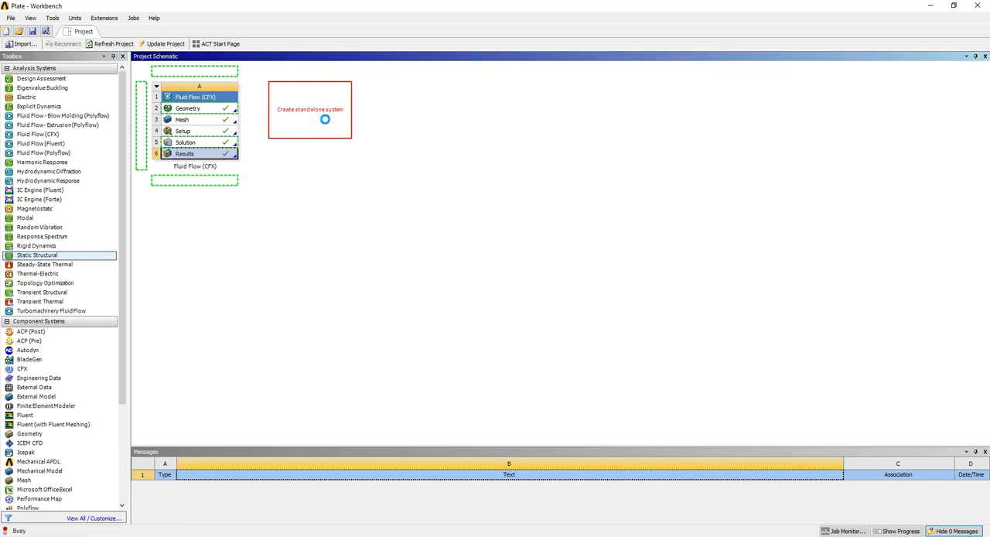
Start a new DesignModeler geometry for the Static Structural system.
click(324, 120)
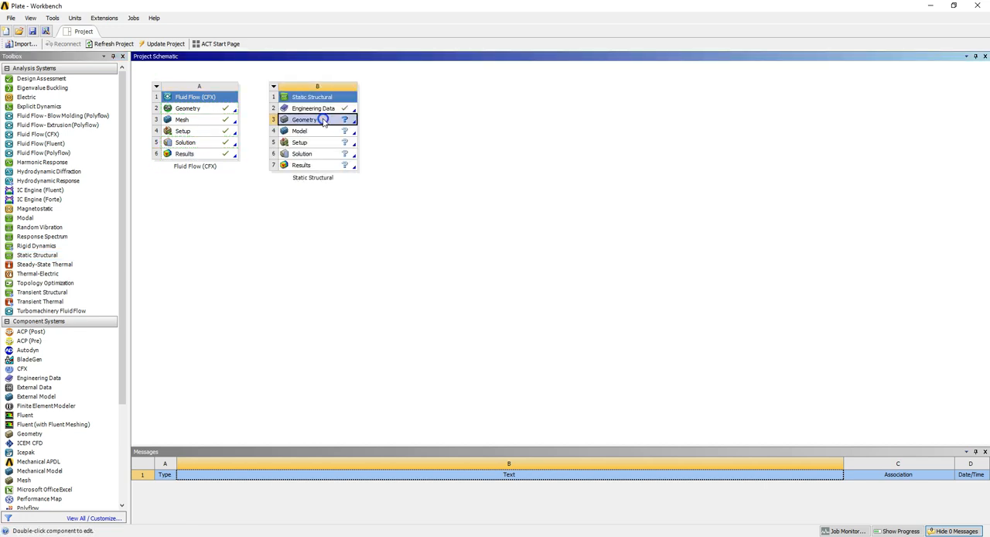
right_click(324, 122)
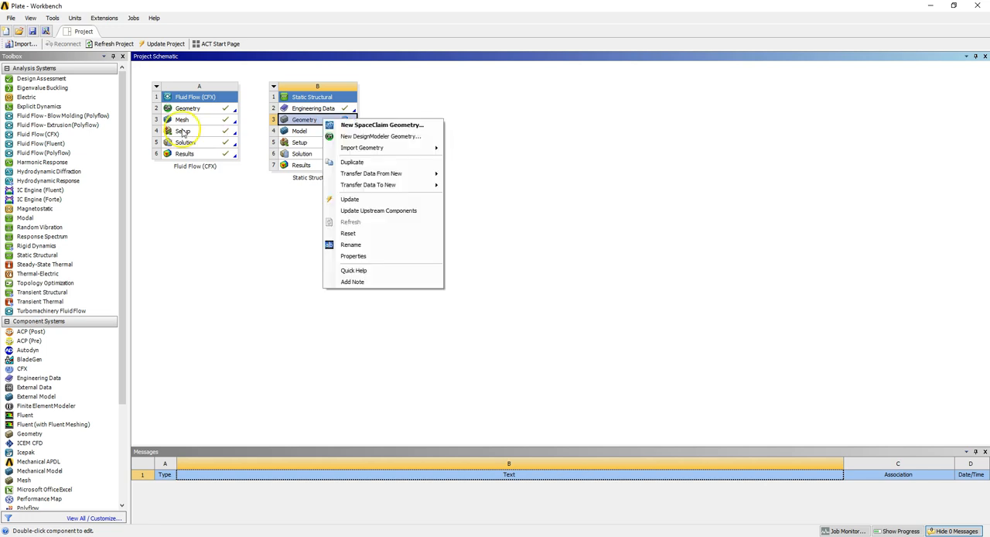
click(357, 138)
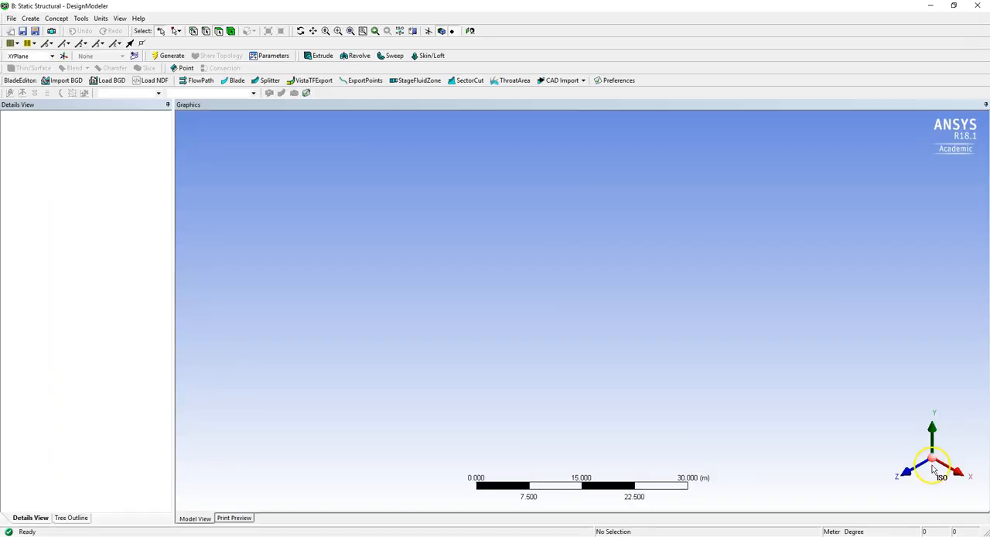
Sketch a narrow rectangle about 0.37 m wide and 5.4 m tall on the XYPlane, starting on the Y axis and crossing the X axis.
click(913, 474)
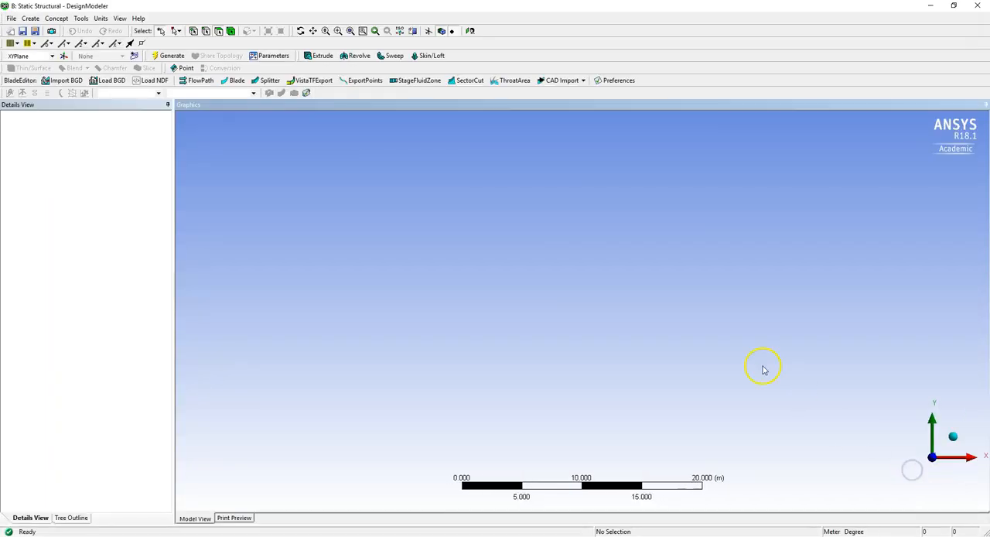
click(78, 518)
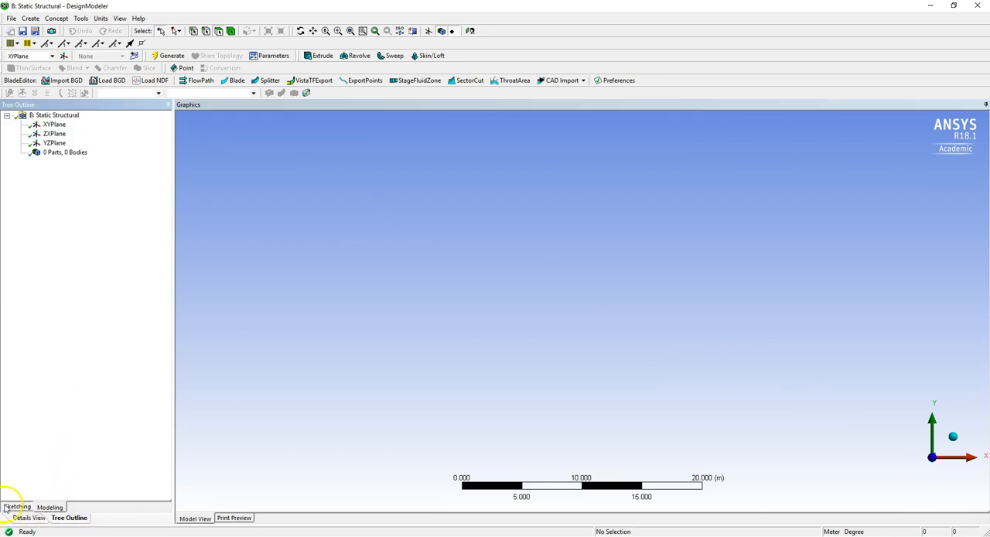
click(53, 125)
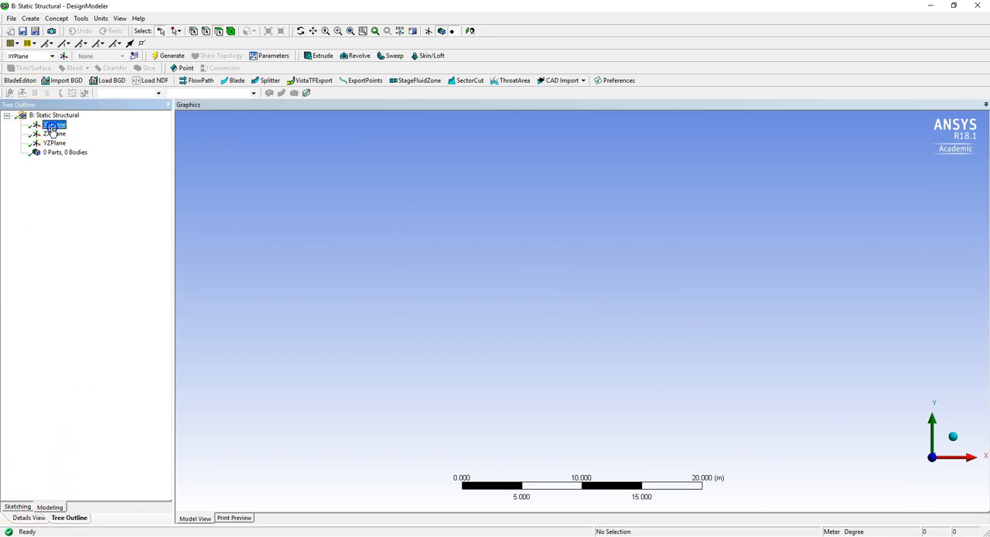
click(15, 506)
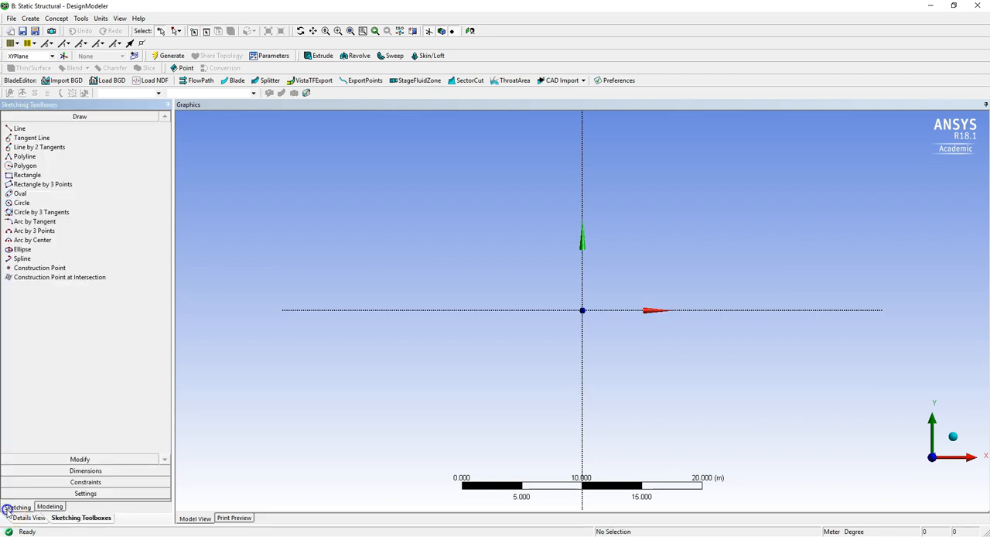
click(27, 175)
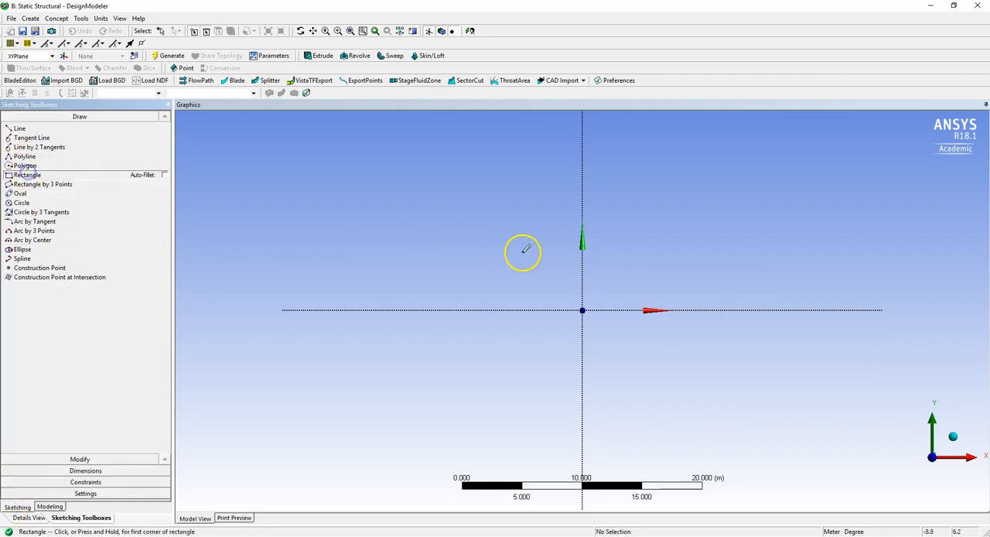
click(584, 285)
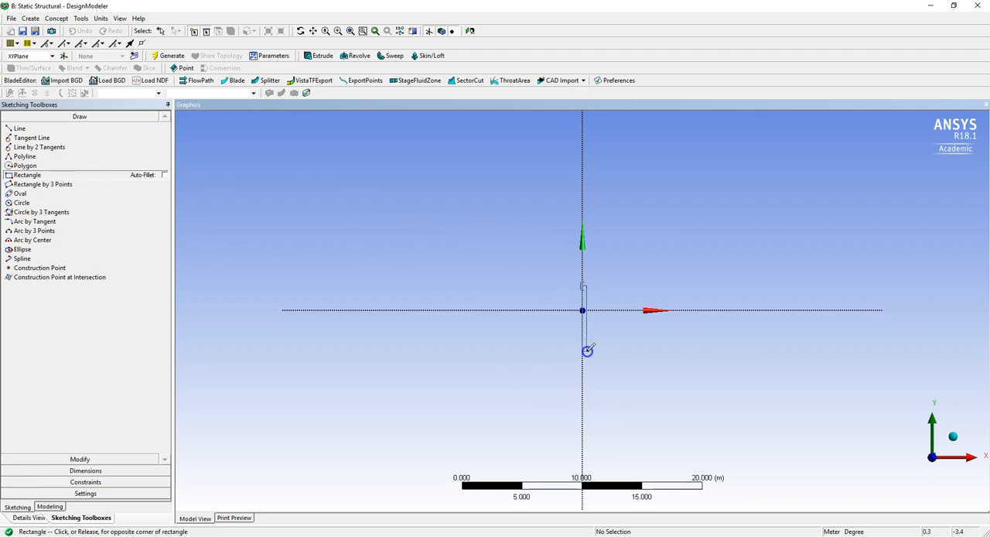
click(587, 350)
drag(557, 281, 614, 363)
right_drag(613, 364, 611, 354)
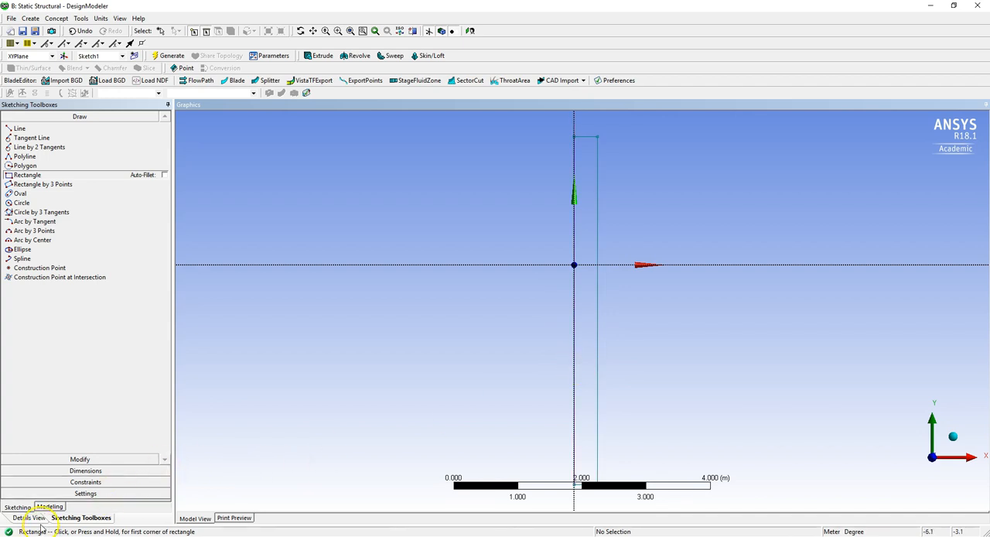
Dimension the rectangle's width along its top edge and its height along the side edge away from the Y axis.
click(47, 472)
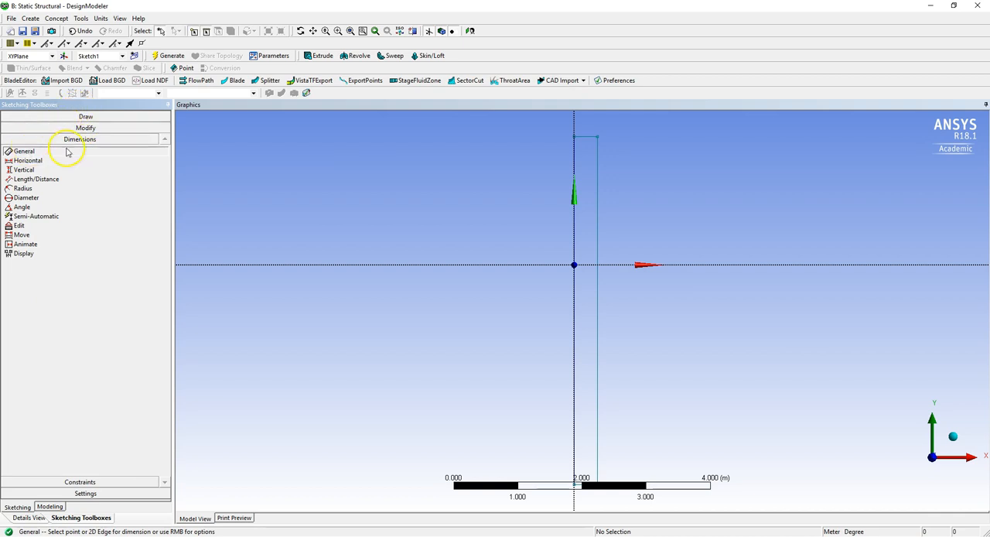
click(589, 137)
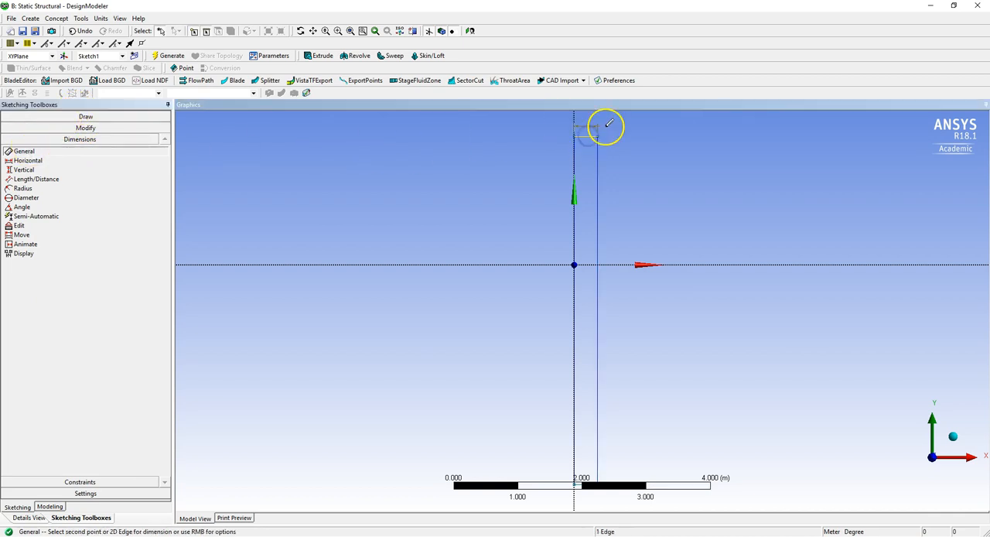
click(589, 123)
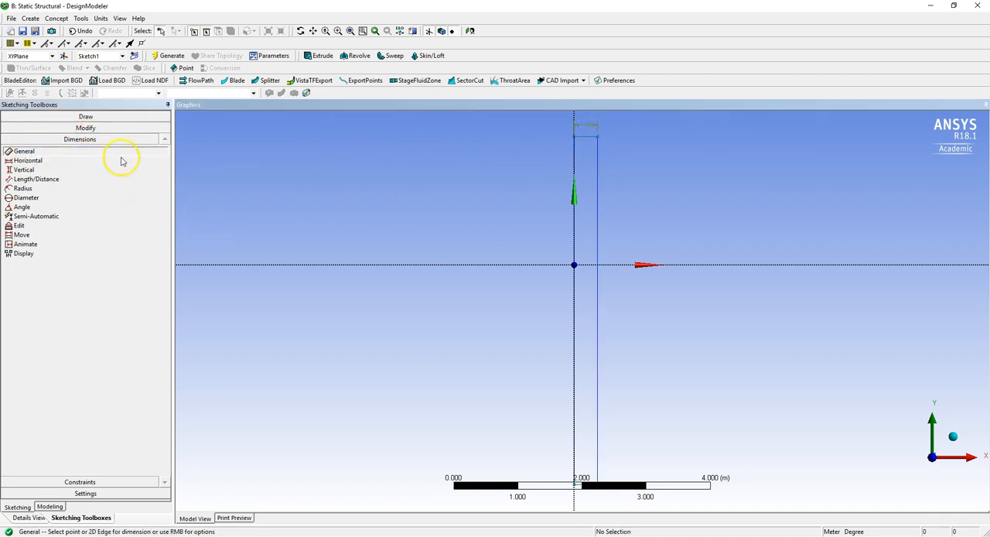
click(620, 207)
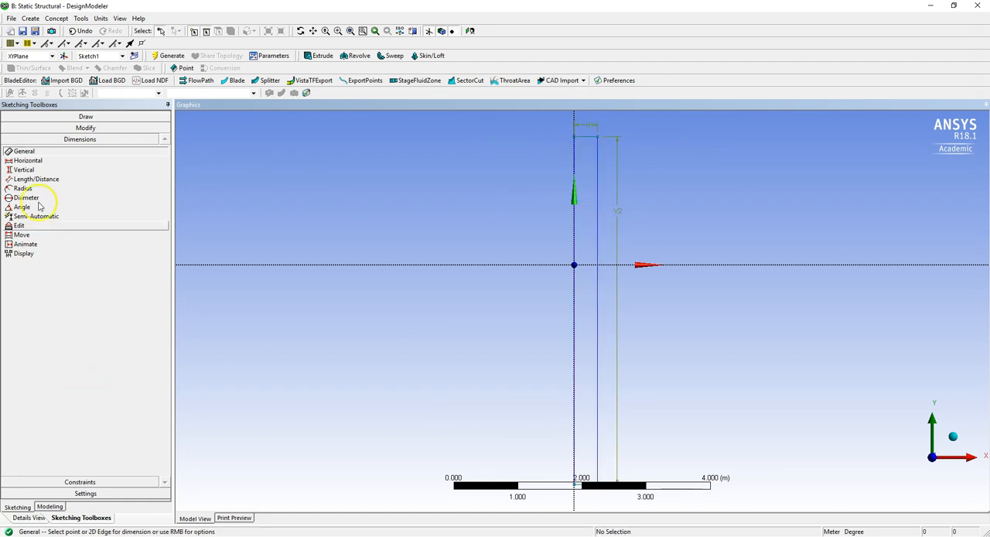
Add a vertical dimension between the X axis and the rectangle's top edge.
click(23, 169)
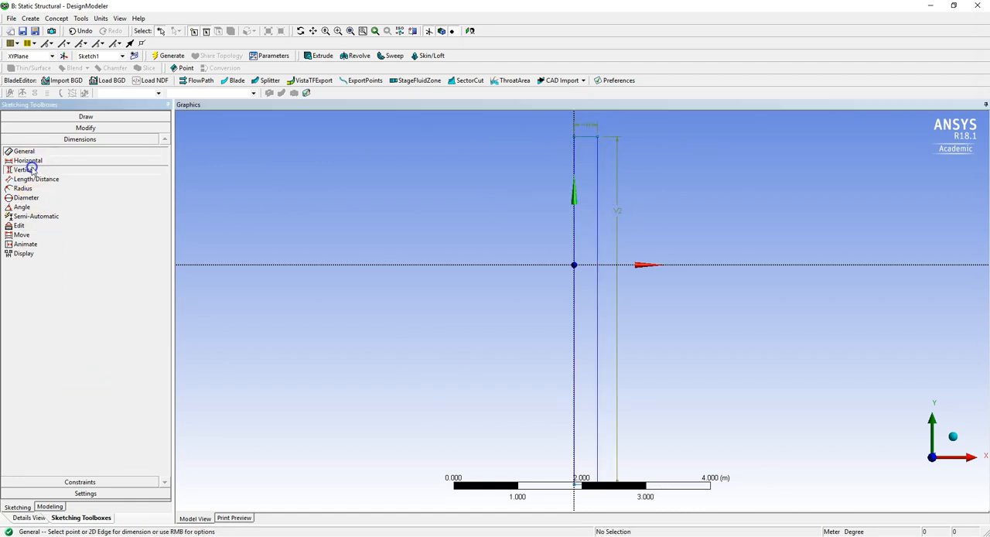
click(589, 265)
click(579, 136)
click(508, 168)
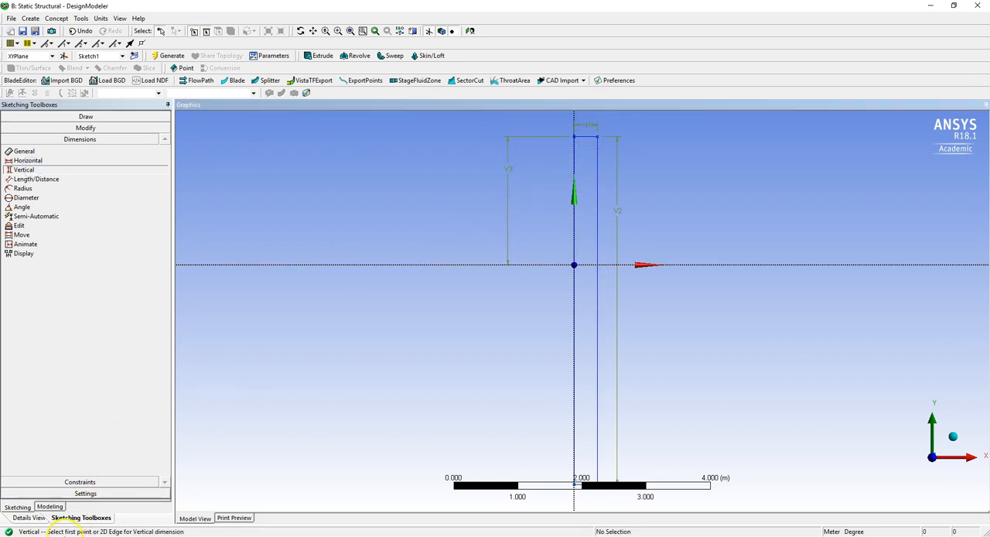
Set the rectangle's width to 0.01 m, its height to 1 m and the top edge's distance from the X axis to 0.5 m.
click(38, 519)
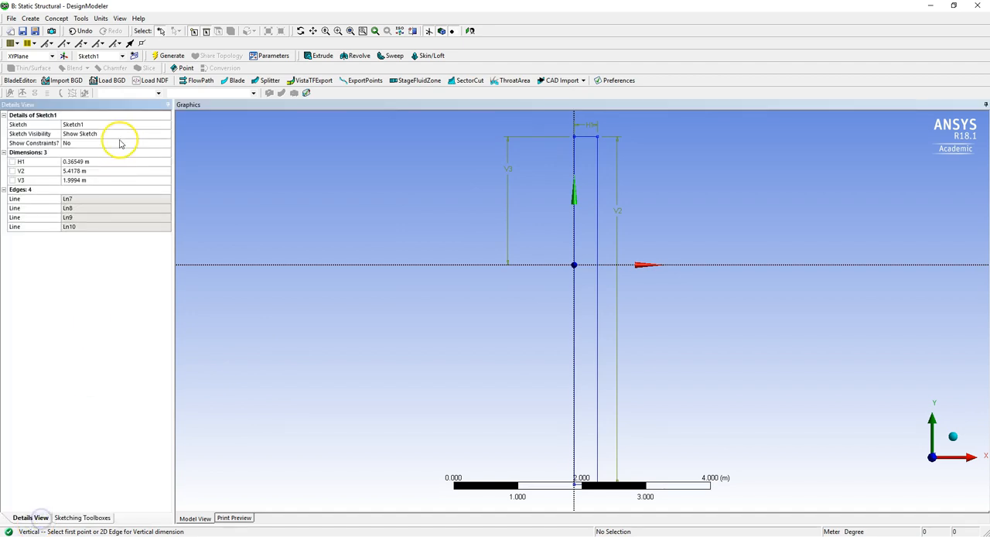
click(89, 161)
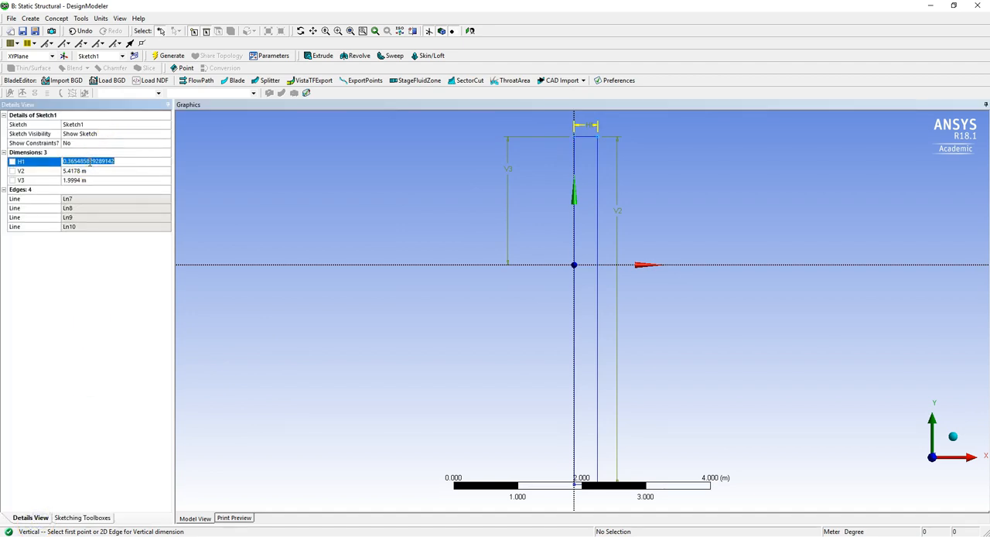
text(0.01)
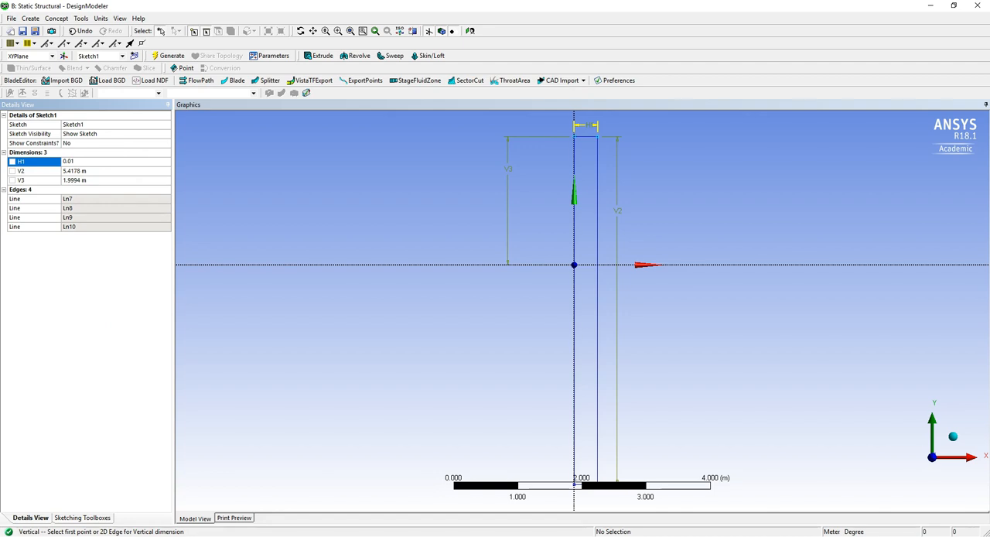
click(79, 171)
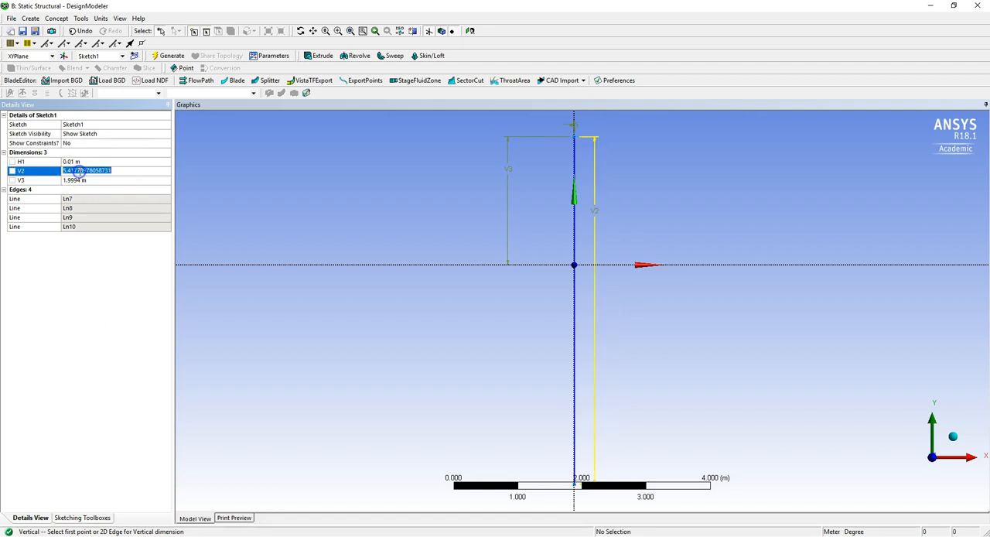
text(1)
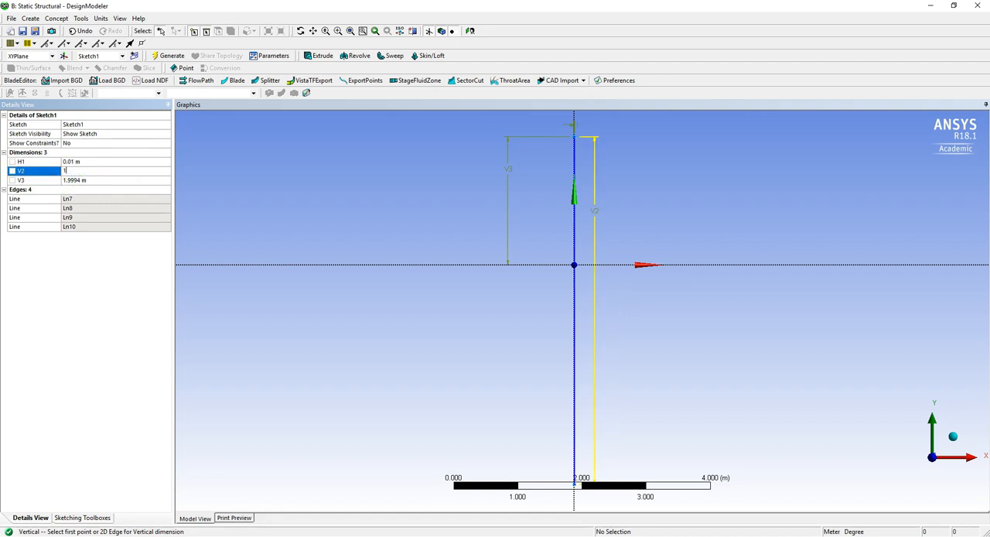
click(70, 180)
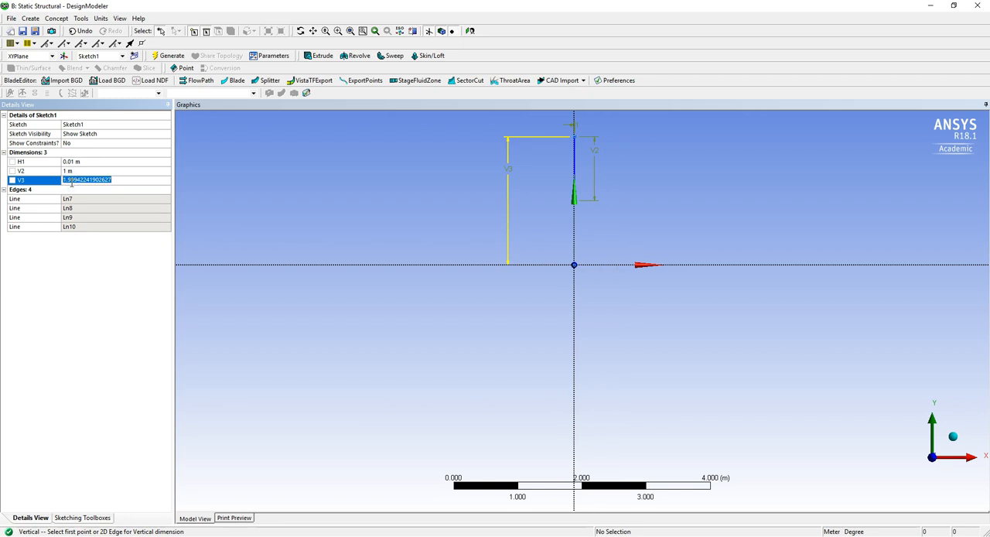
text(0.5)
key(Return)
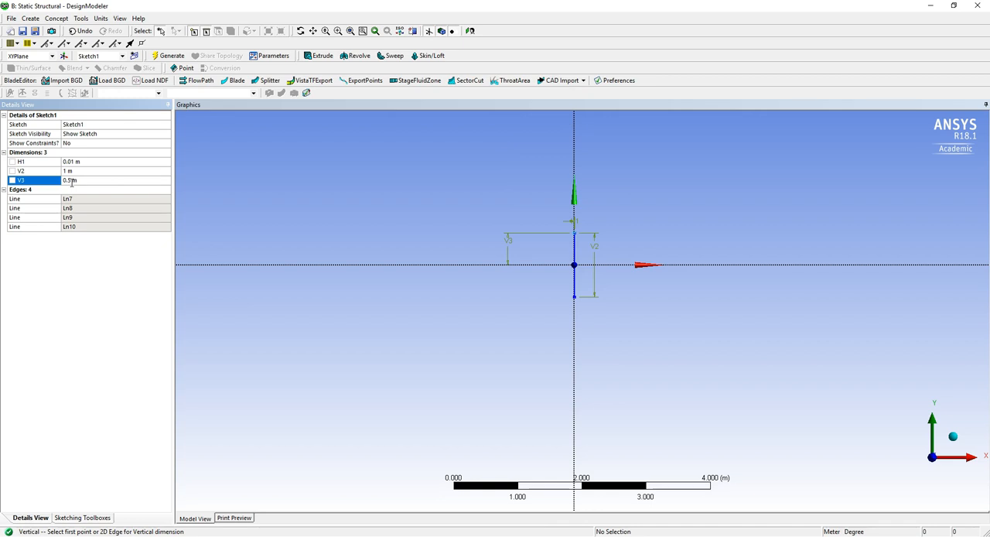
Extrude the plate sketch 1 m along its normal as added material and generate the body.
click(20, 31)
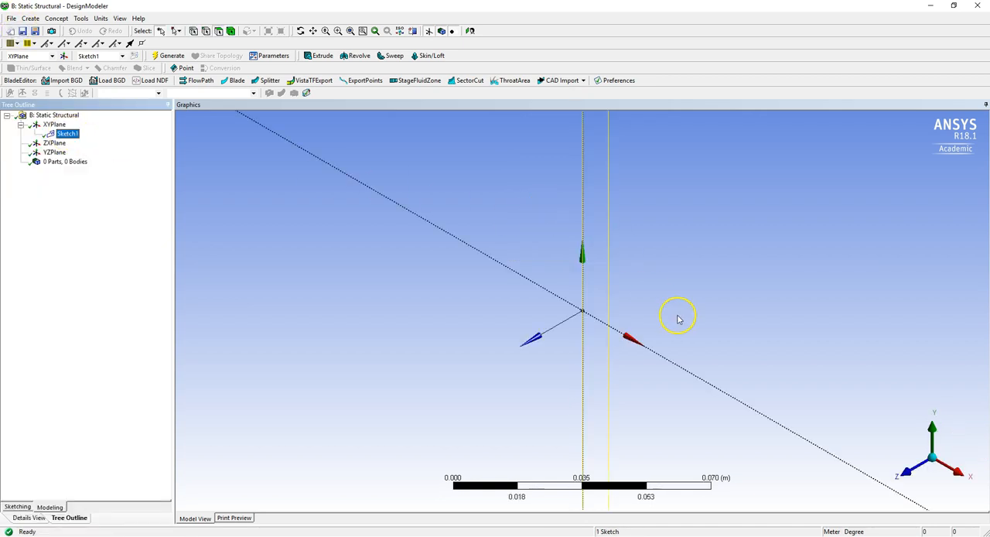
scroll(679, 315, down, 3)
click(317, 56)
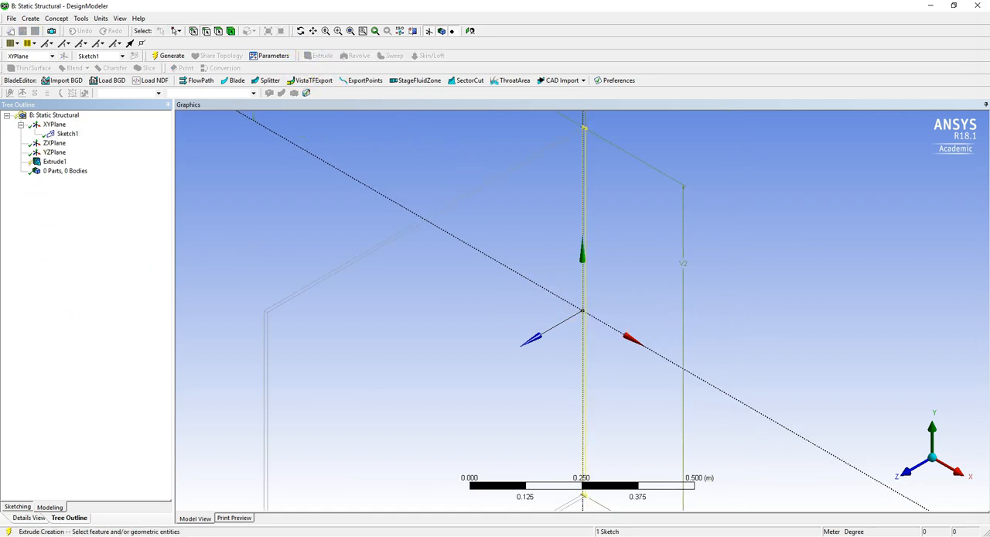
click(13, 519)
click(93, 133)
click(94, 134)
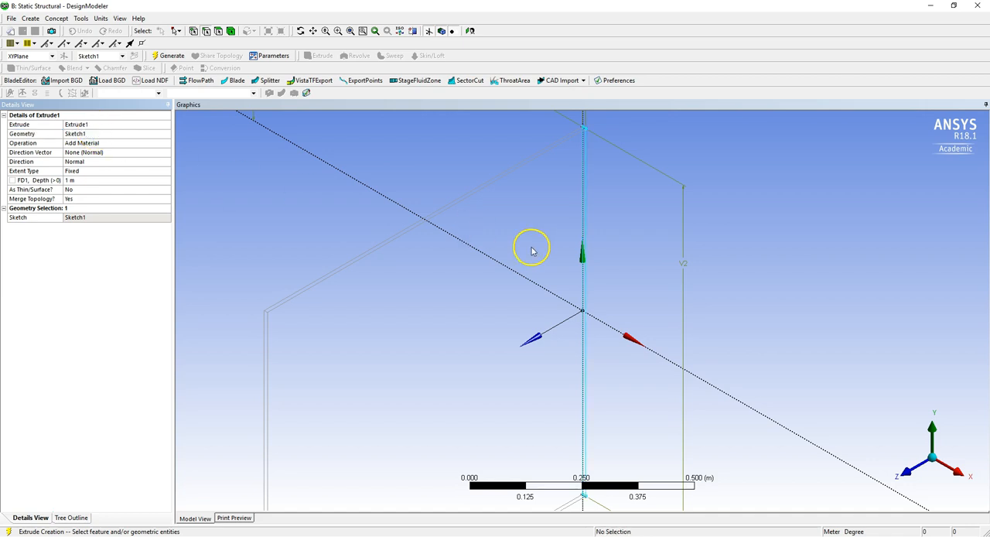
middle_drag(530, 248, 630, 142)
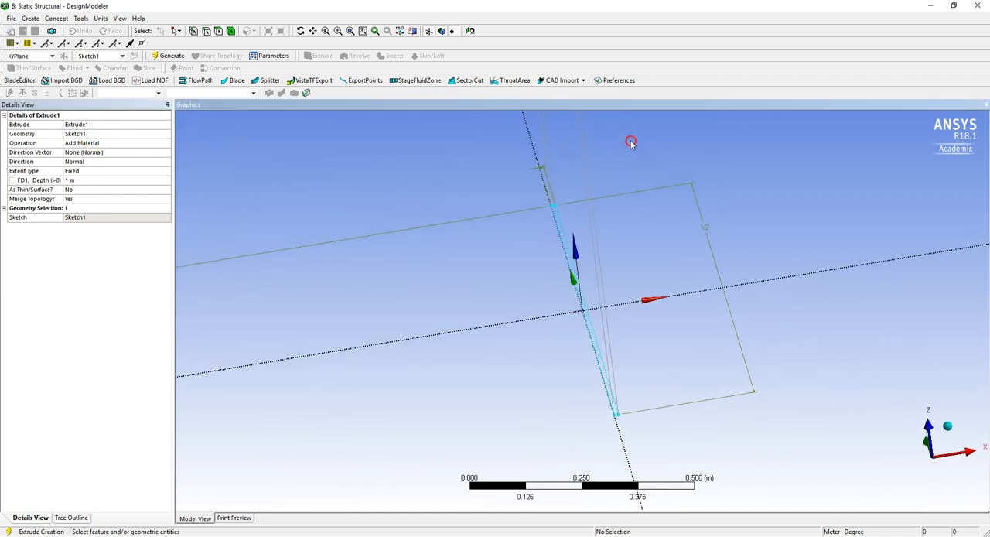
click(170, 56)
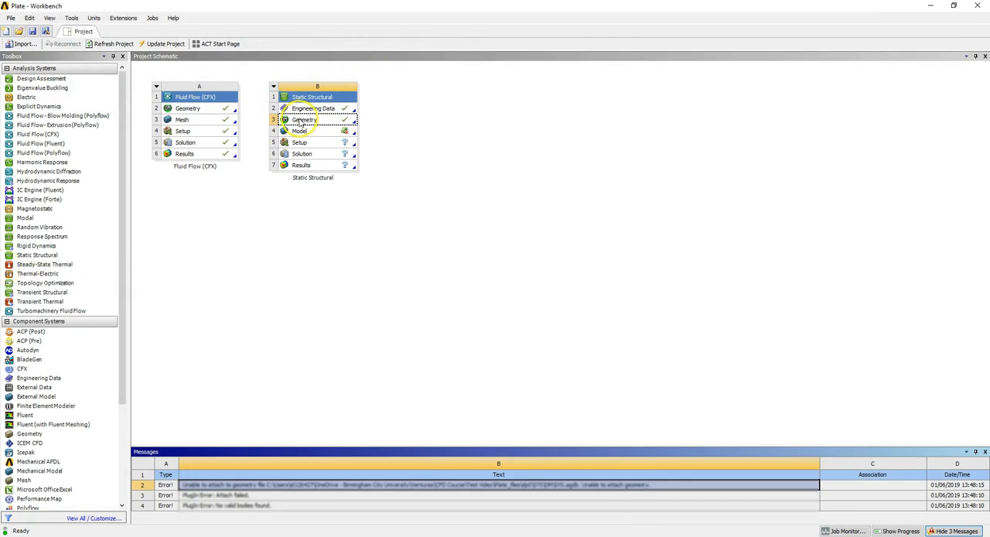
Open the Static Structural model in Mechanical and generate the plate's mesh with the default settings.
double_click(300, 131)
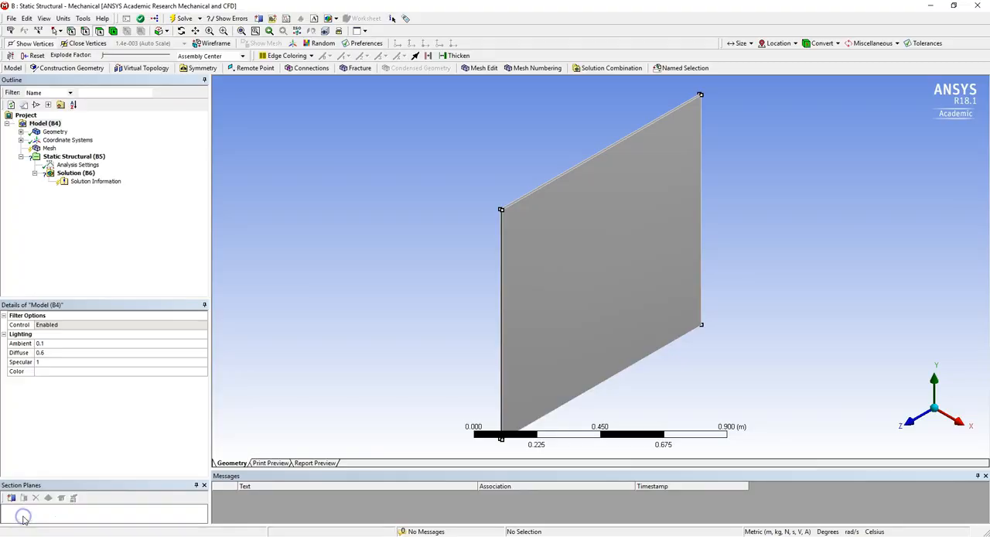
click(48, 149)
right_click(49, 147)
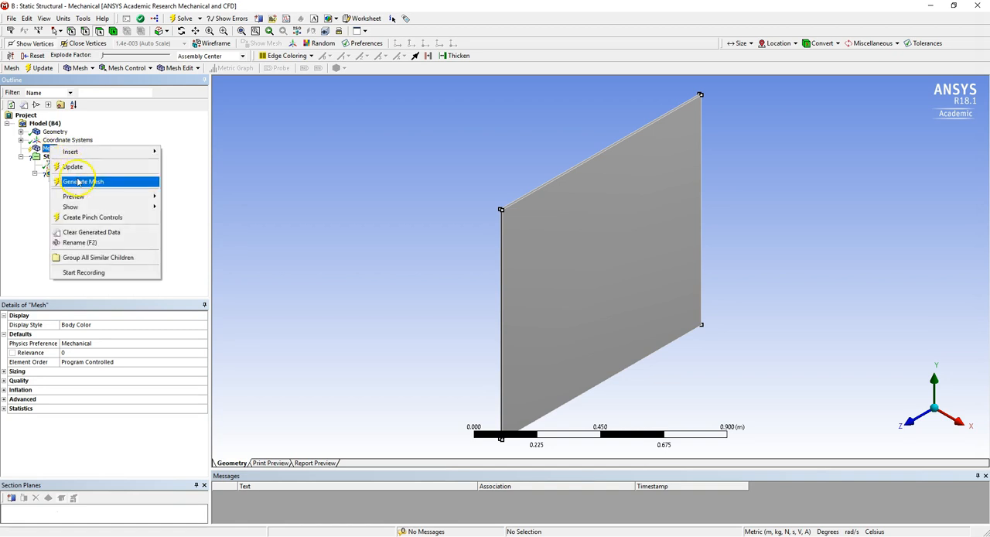
click(77, 181)
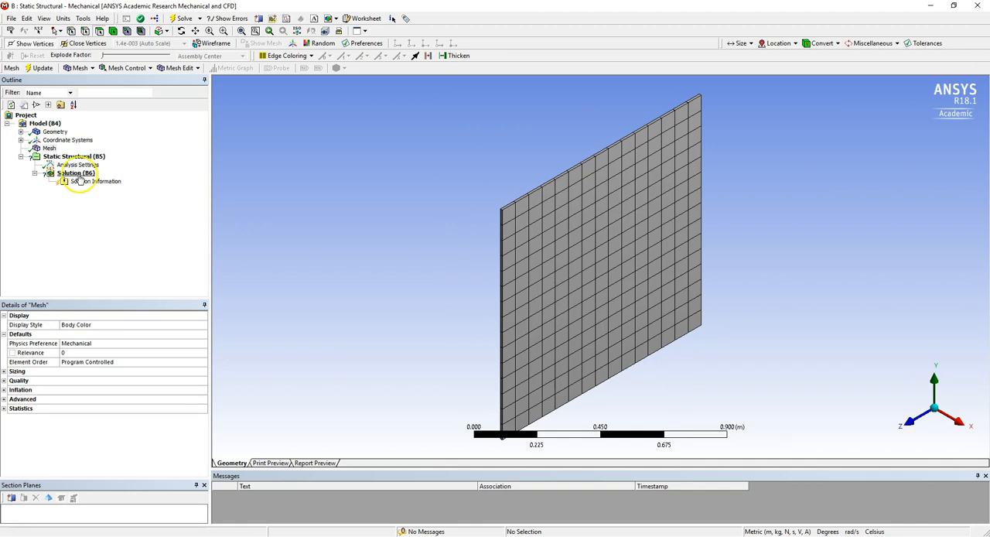
drag(600, 265, 569, 243)
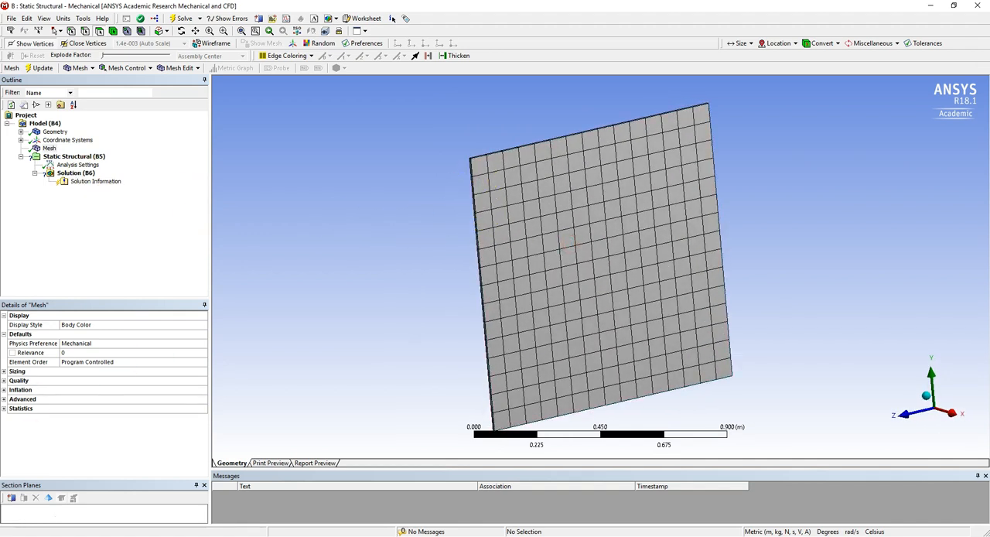
Set the mesh element size to 0.02 m and run Solve to regenerate the mesh.
click(50, 148)
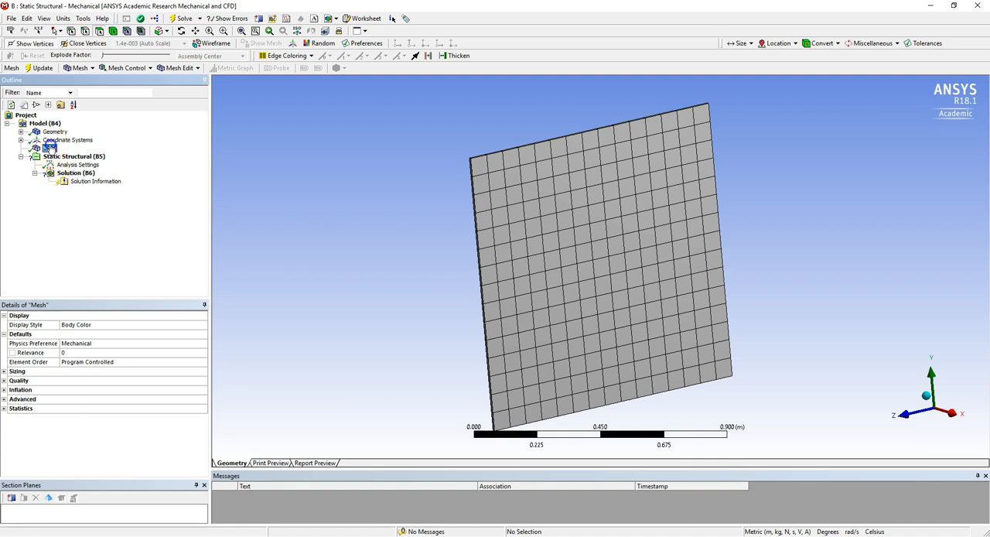
click(4, 372)
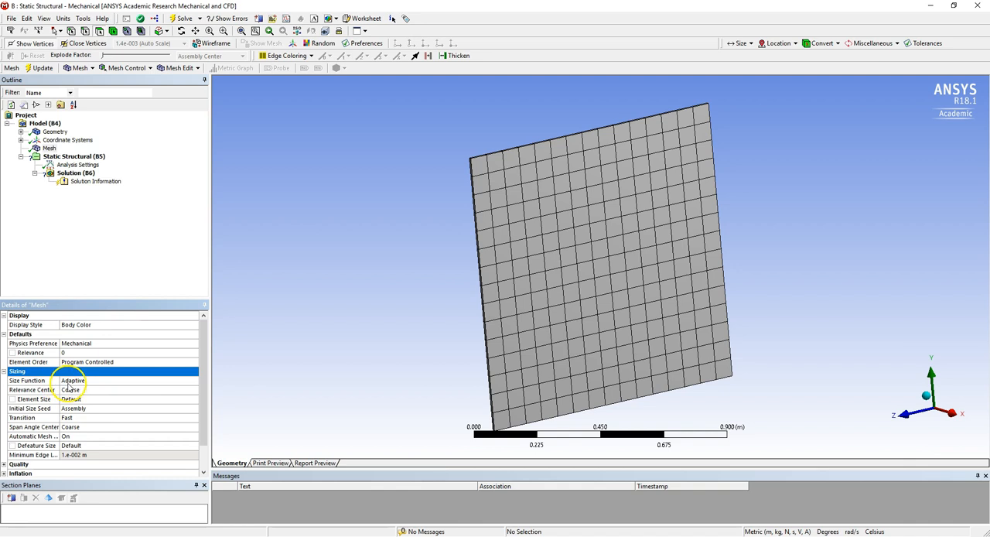
click(83, 399)
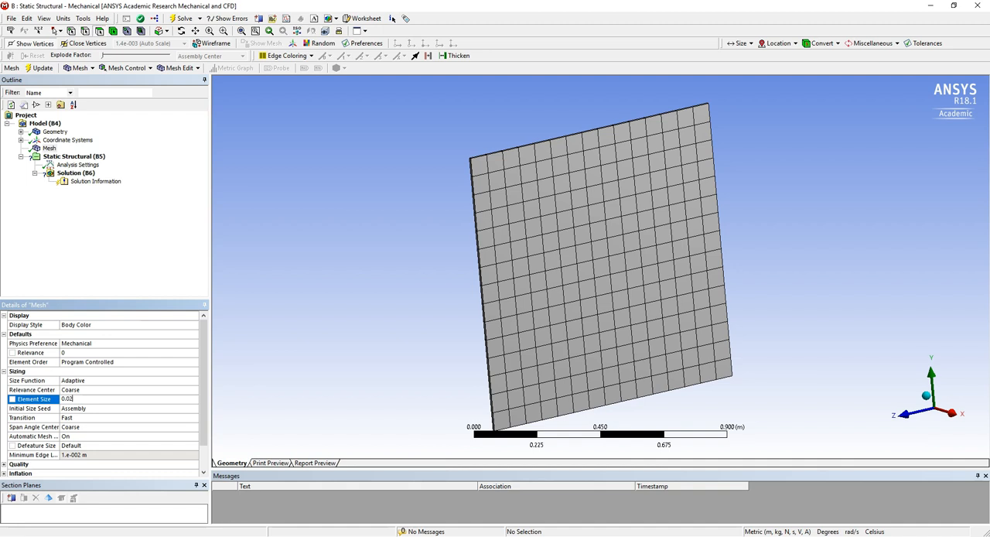
key(Return)
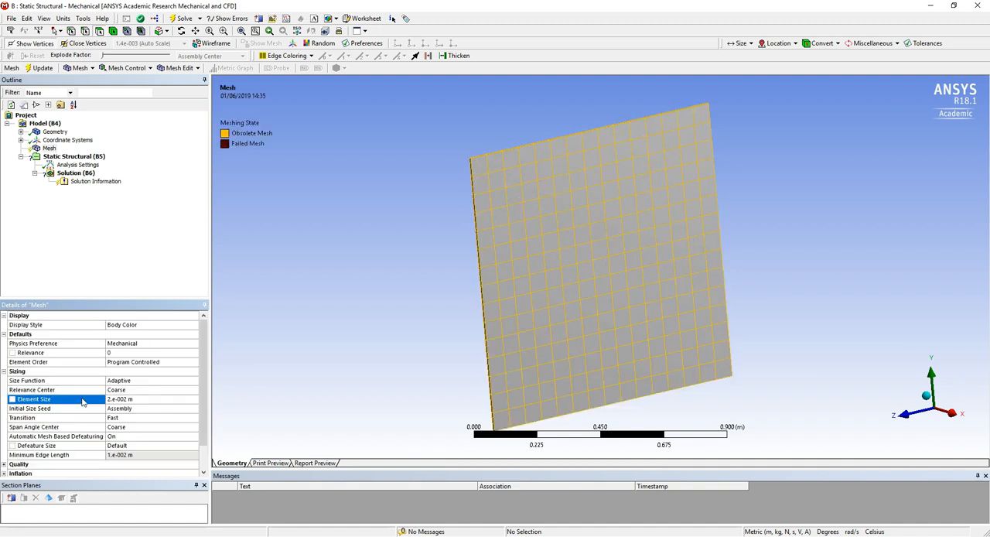
click(191, 20)
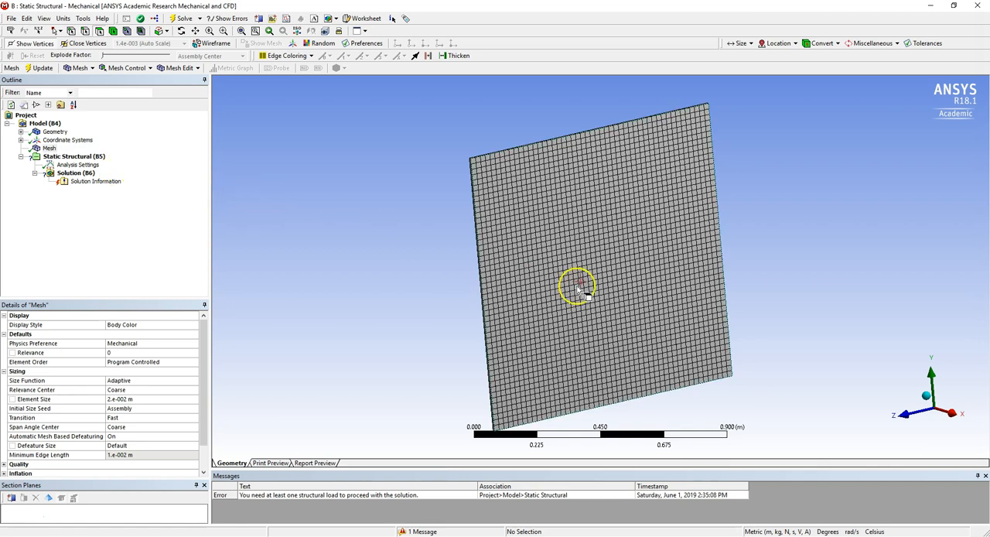
Add a Fixed Support to the Static Structural analysis on the plate's thin side face running along the Y direction.
middle_drag(623, 291, 641, 225)
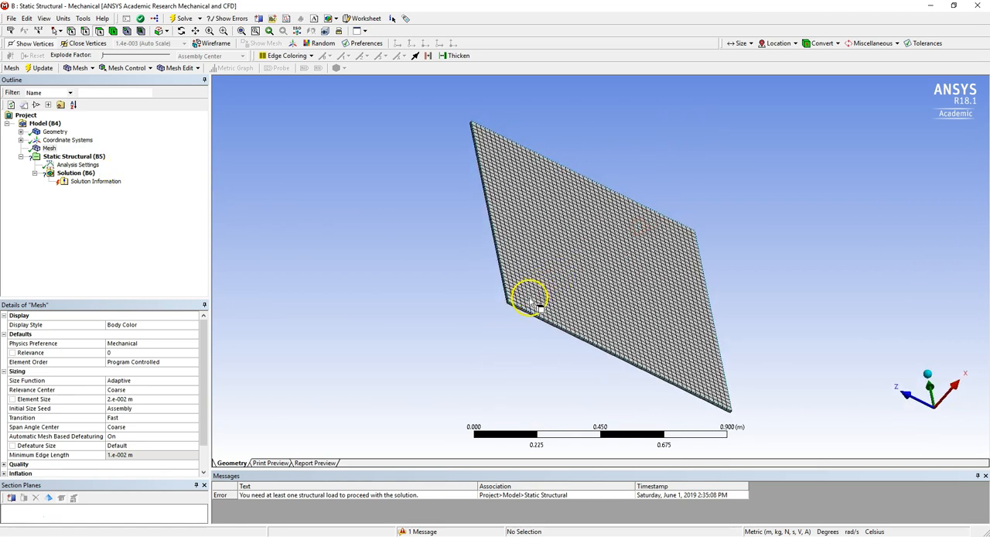
click(77, 156)
right_click(80, 157)
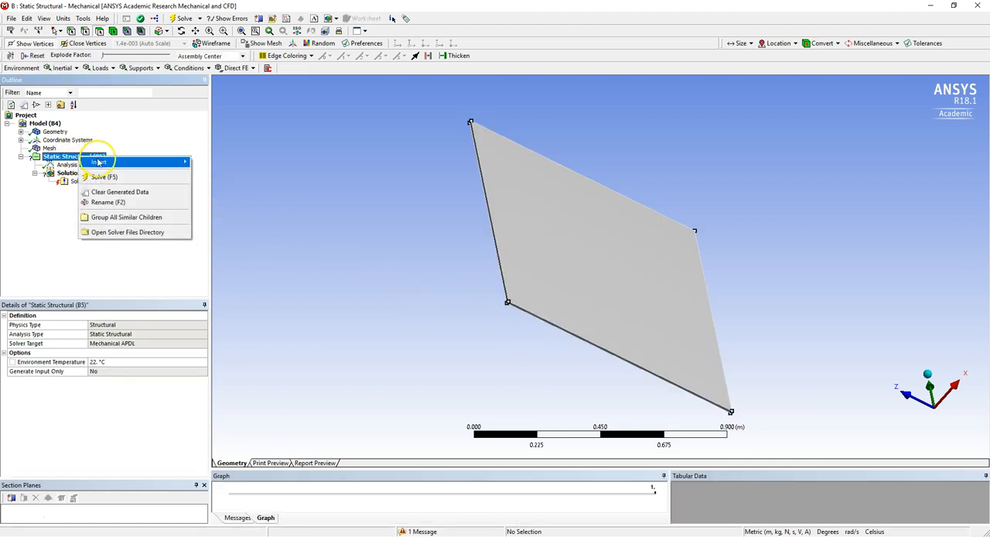
mouse_move(98, 162)
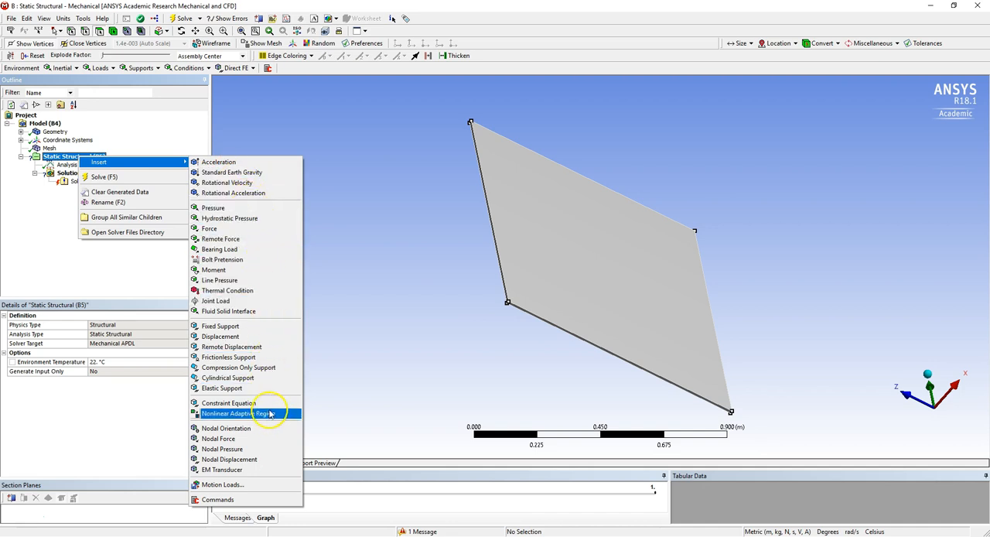
click(242, 331)
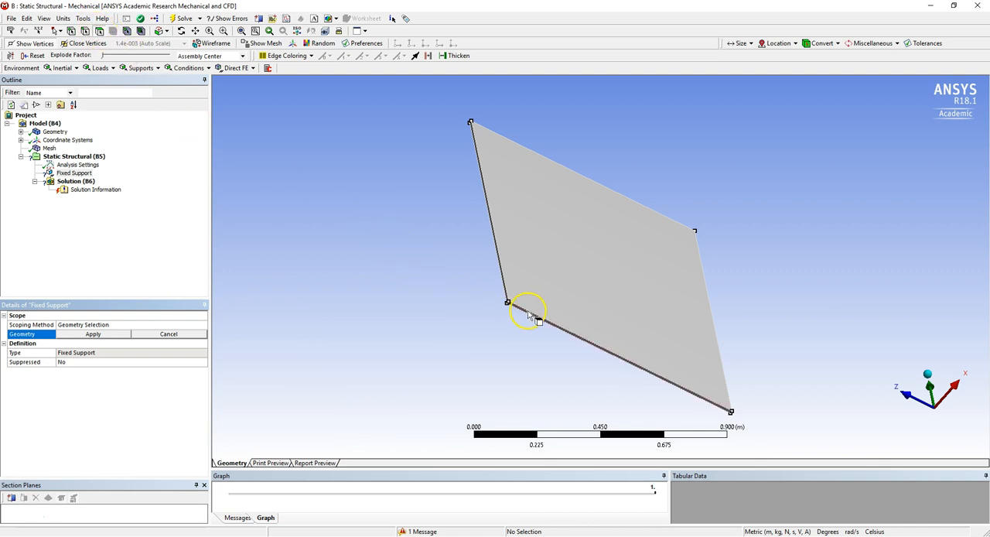
drag(502, 292, 543, 351)
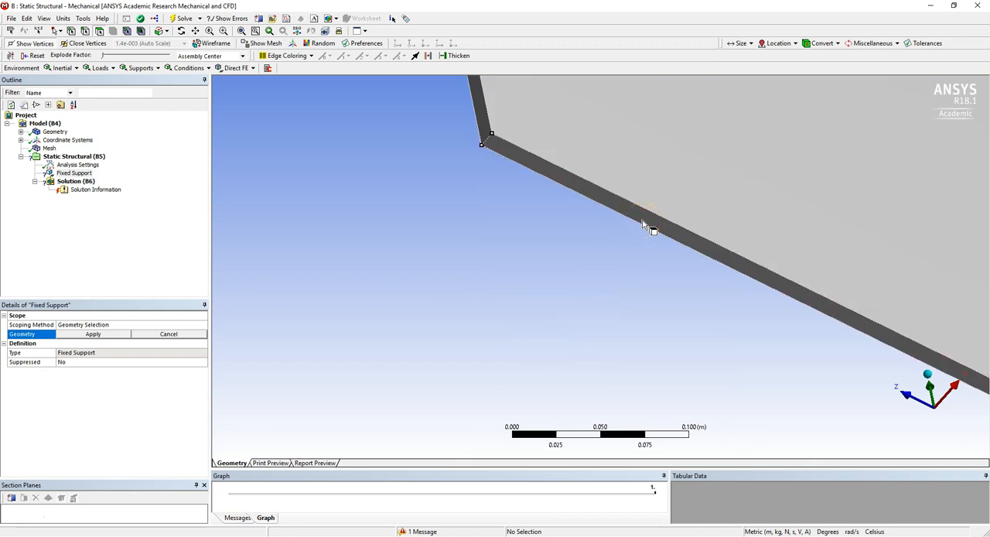
middle_drag(738, 289, 568, 246)
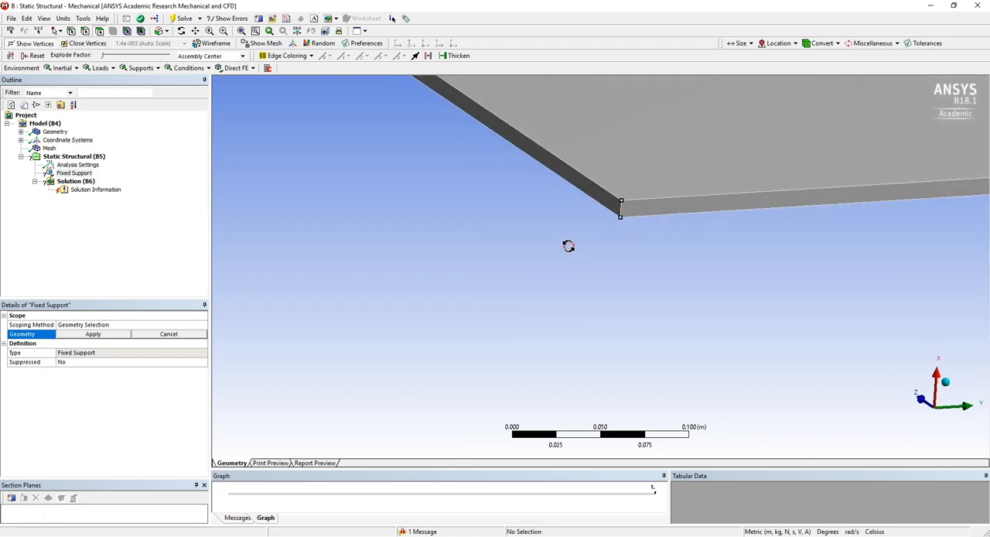
click(693, 209)
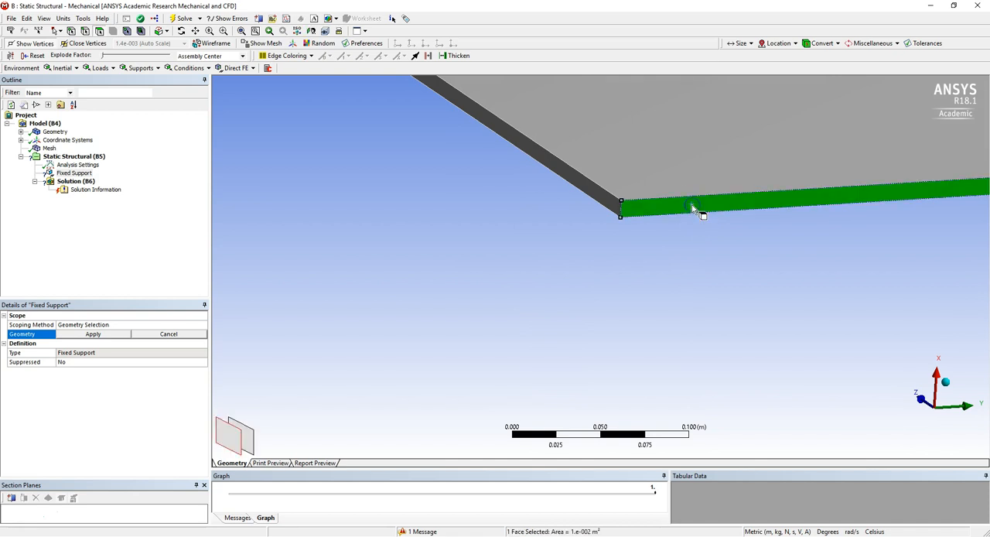
click(102, 333)
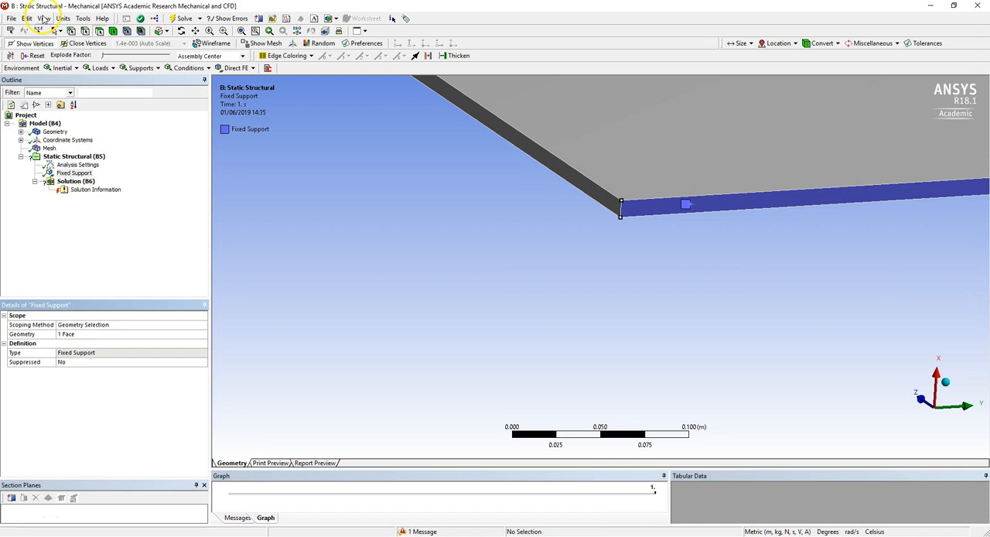
Switch to Workbench, link the CFX Solution to the Static Structural Setup, and reopen that Setup with the upstream data read in.
click(969, 9)
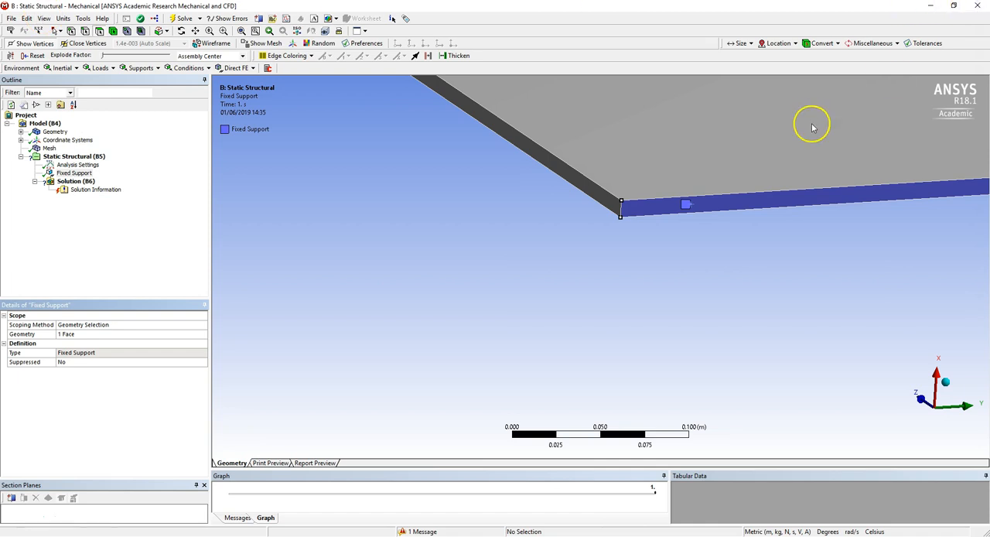
click(206, 147)
drag(198, 147, 323, 146)
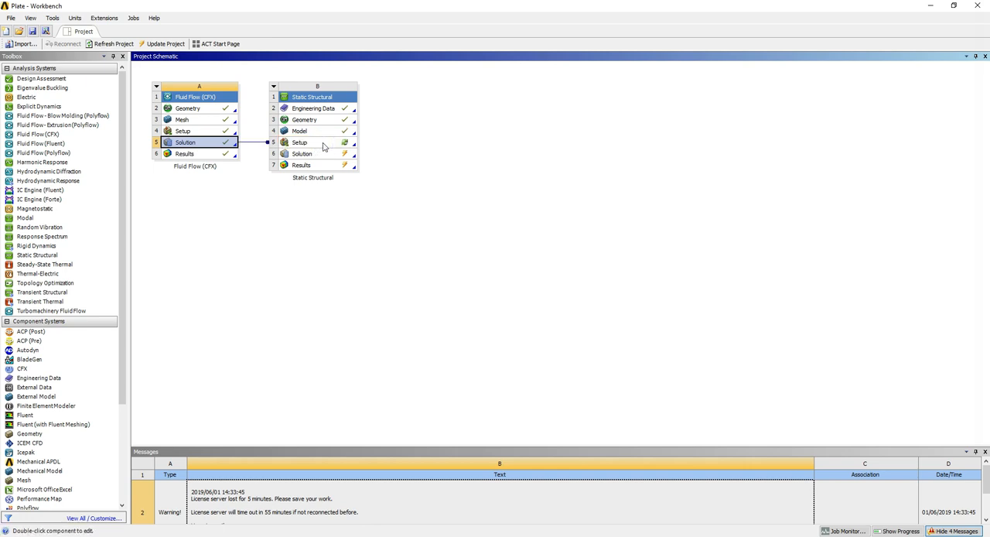
double_click(324, 147)
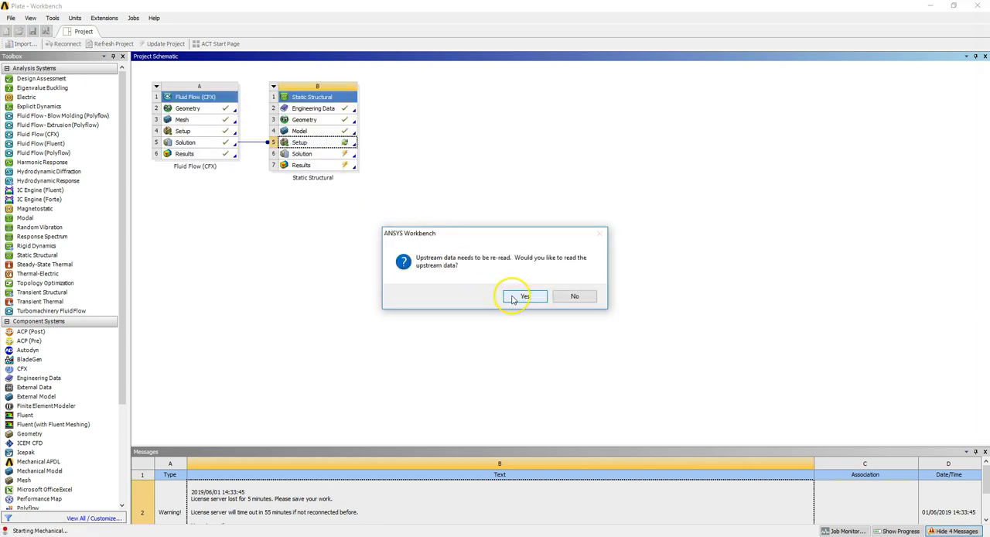
click(512, 297)
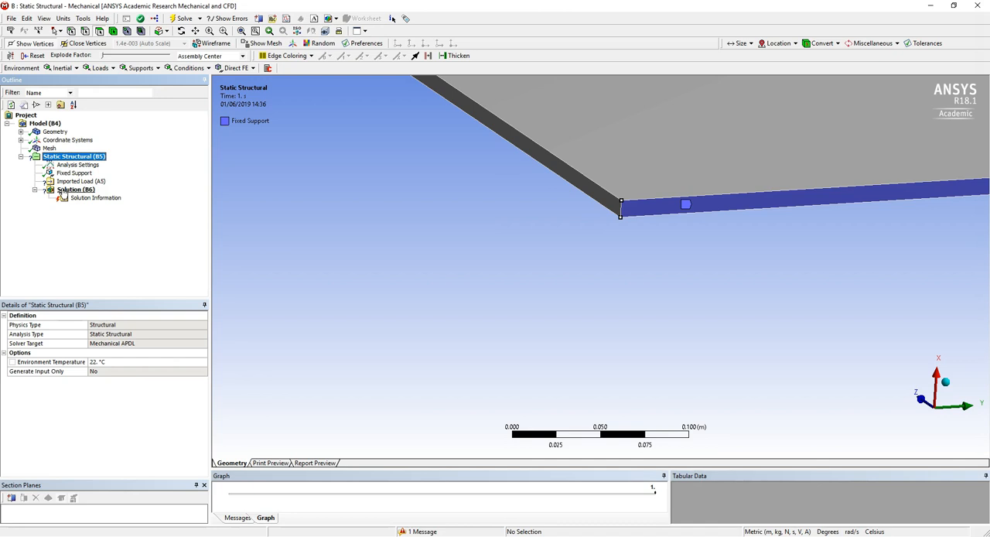
Insert an imported Pressure under the Static Structural analysis's Imported Load from the CFX solution.
click(71, 182)
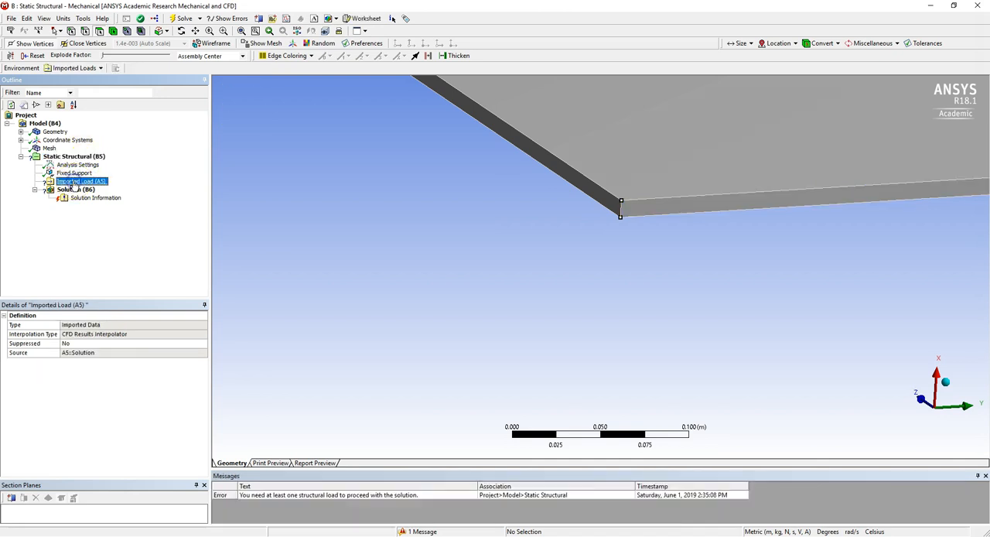
right_click(73, 184)
mouse_move(154, 187)
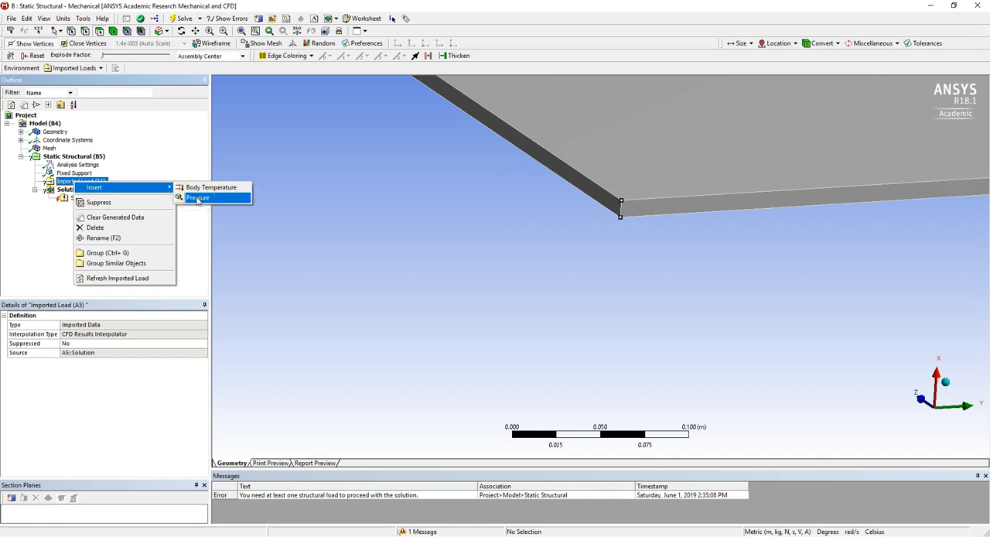
click(197, 198)
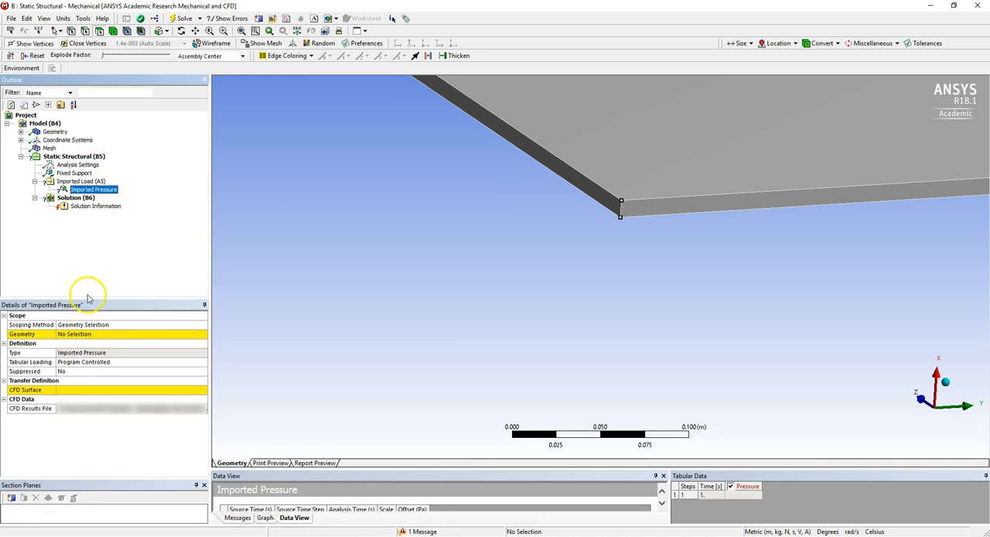
Scope the Imported Pressure to all six faces of the plate using box selection.
click(97, 335)
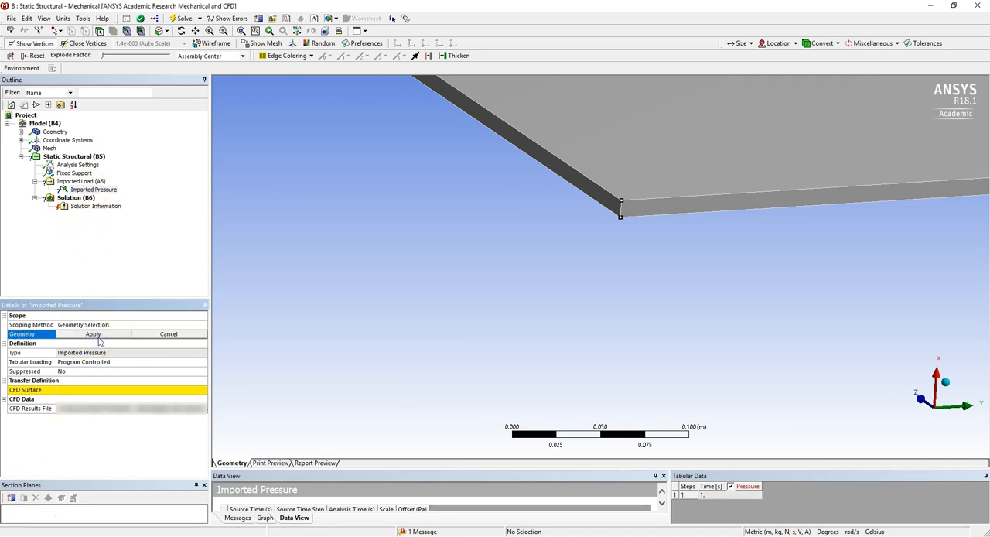
scroll(435, 221, down, 8)
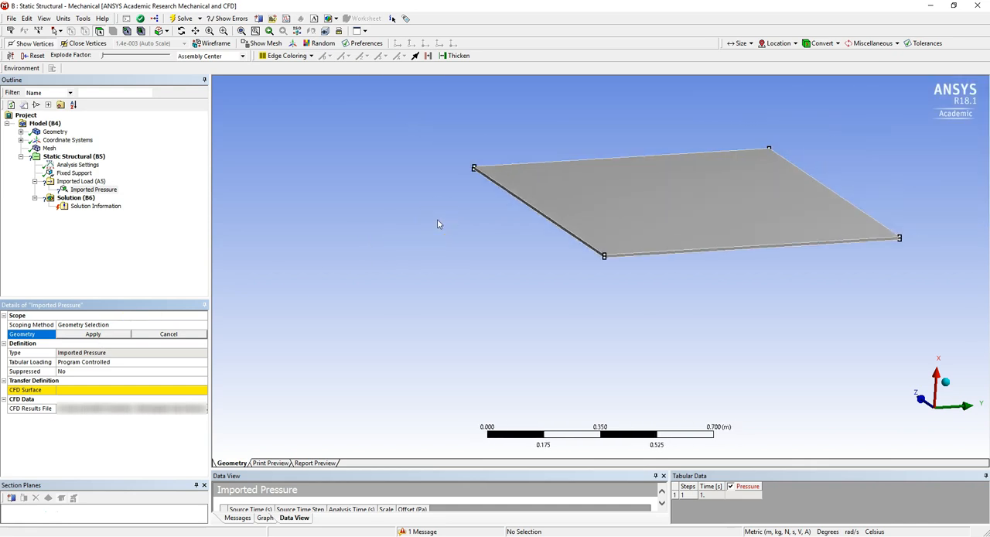
scroll(437, 223, down, 3)
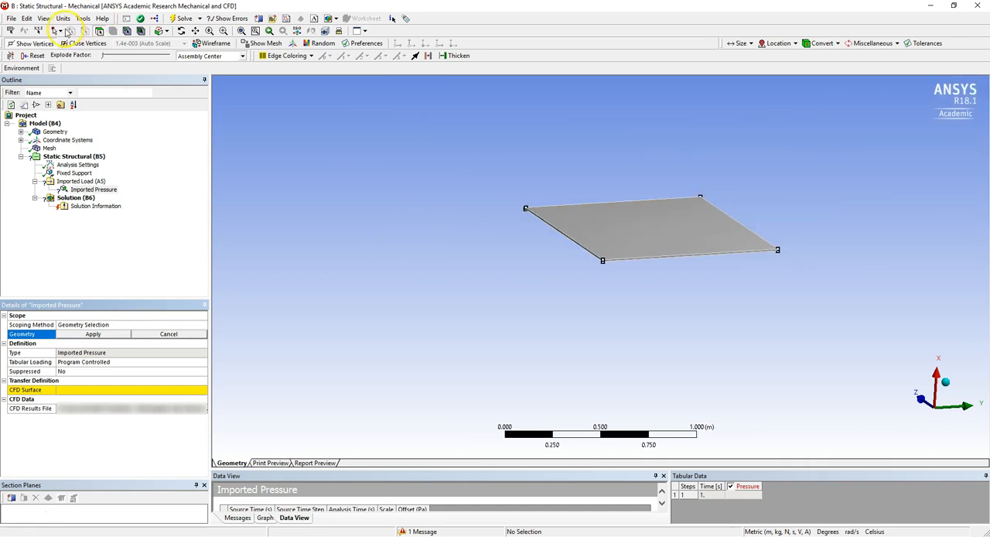
click(58, 30)
click(69, 55)
drag(451, 153, 856, 319)
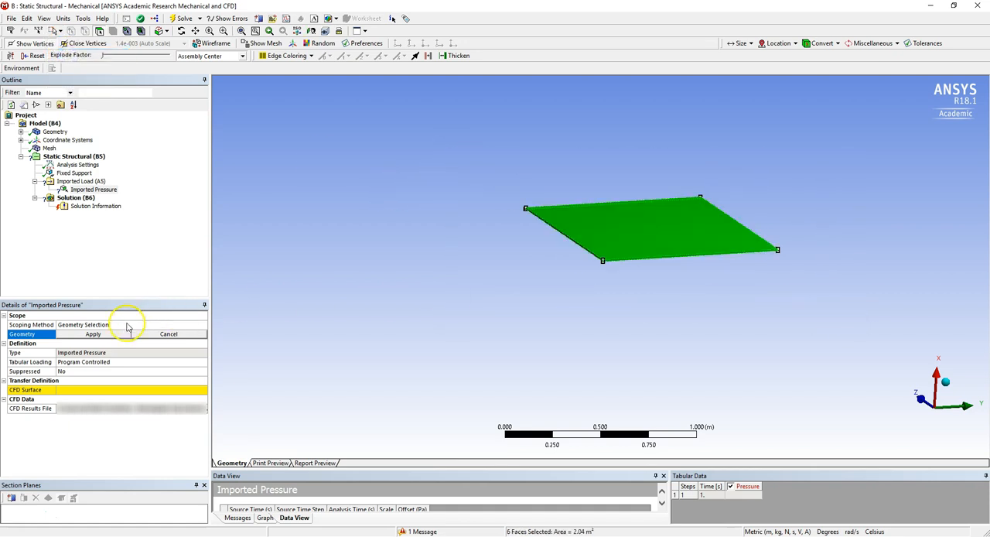
click(96, 334)
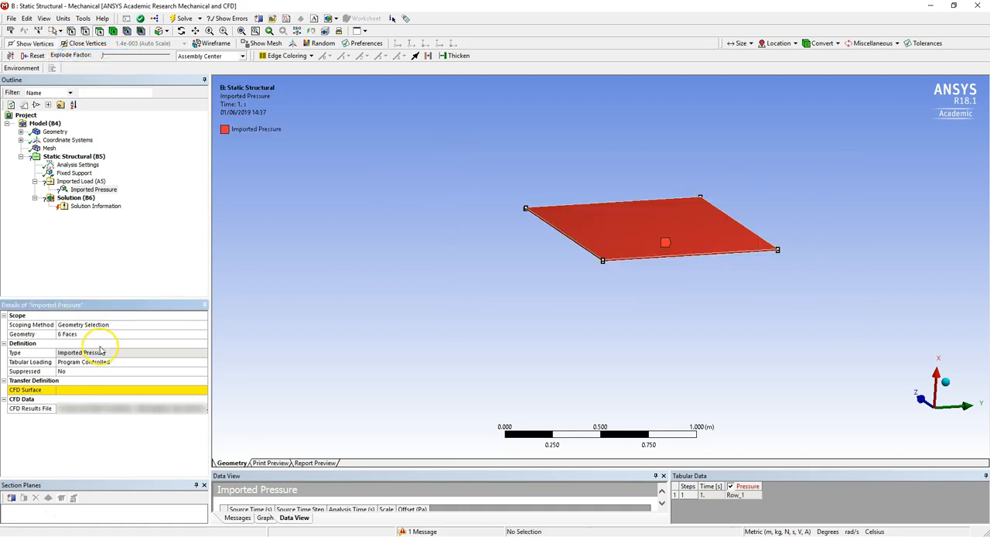
Set the Imported Pressure's CFD Surface to Plate.
click(105, 389)
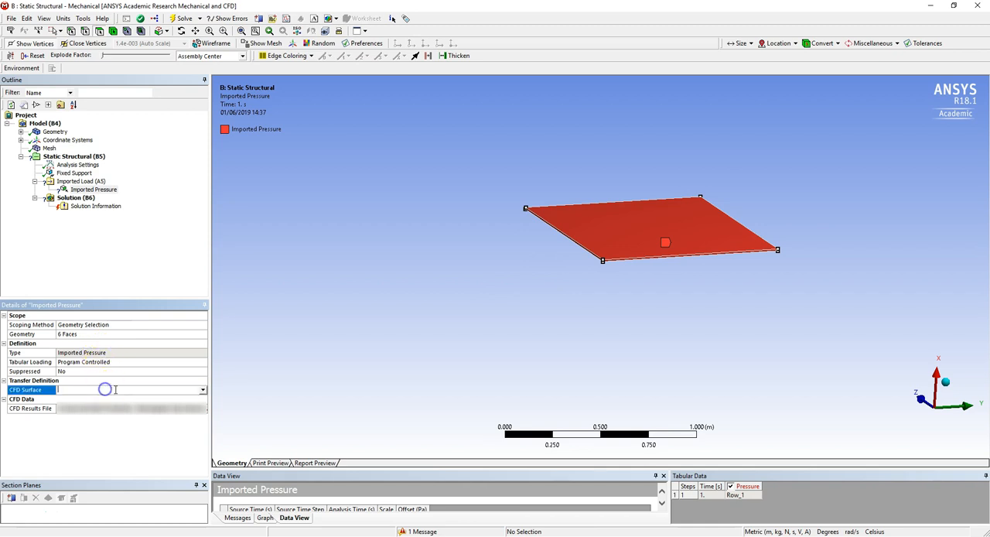
click(204, 391)
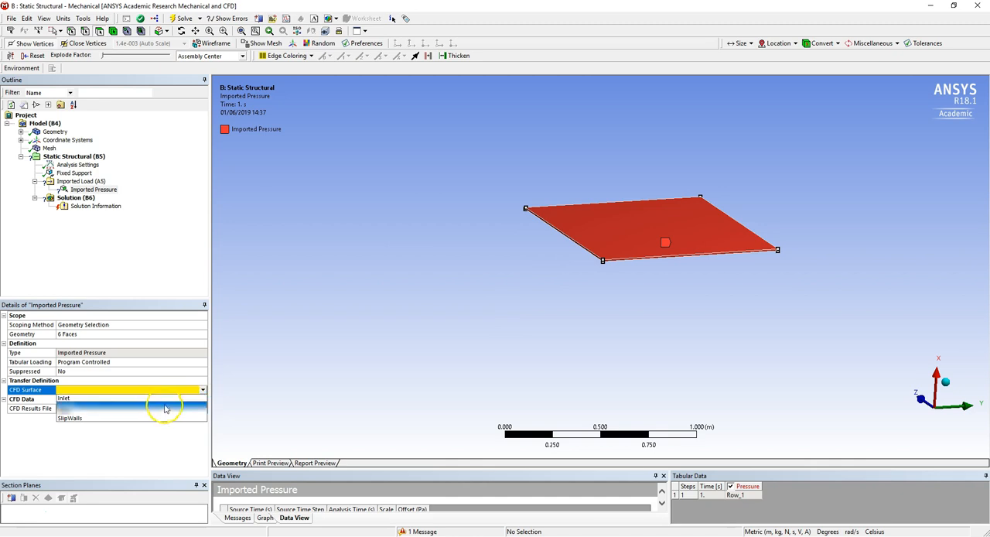
click(161, 410)
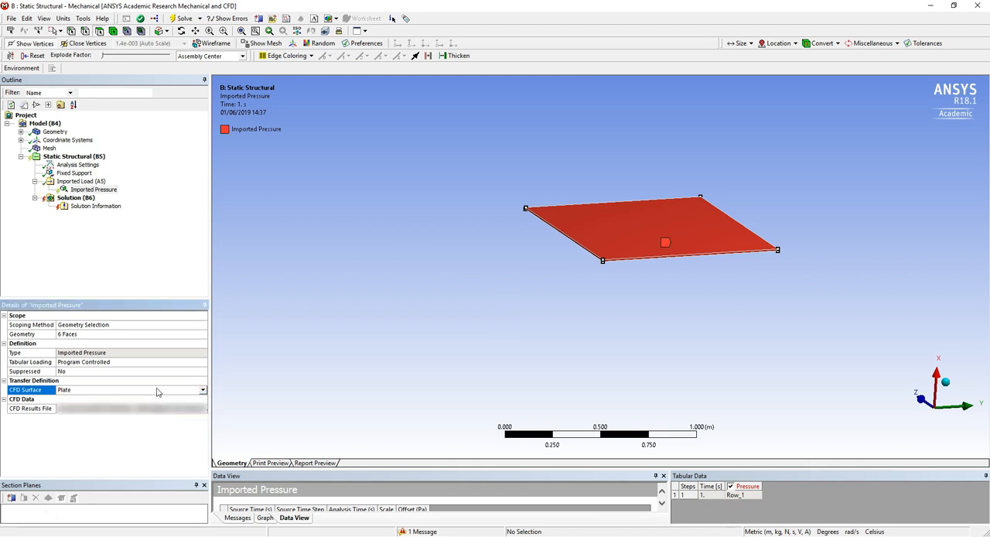
Add an Equivalent (von-Mises) strain result to the Solution and solve the Static Structural analysis.
right_click(81, 199)
mouse_move(147, 207)
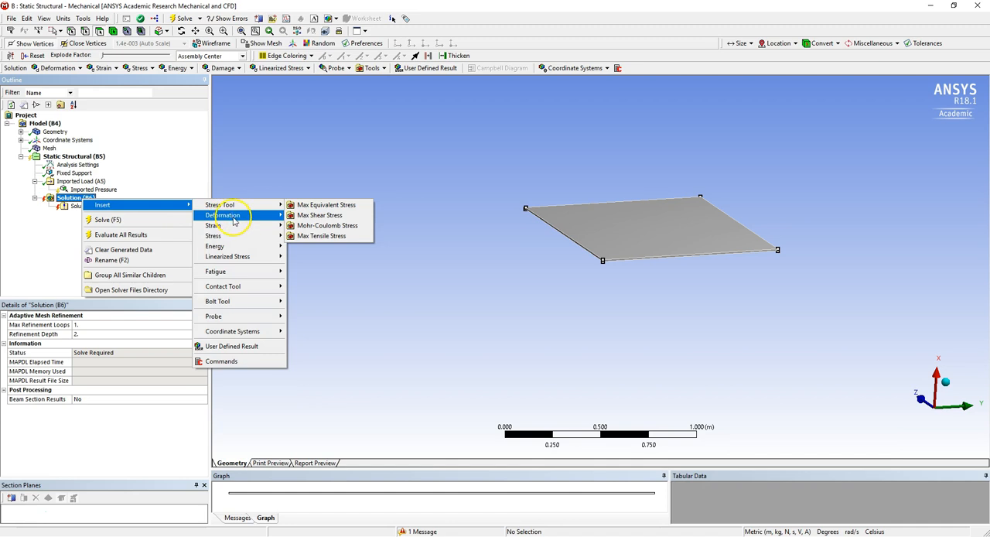
mouse_move(242, 225)
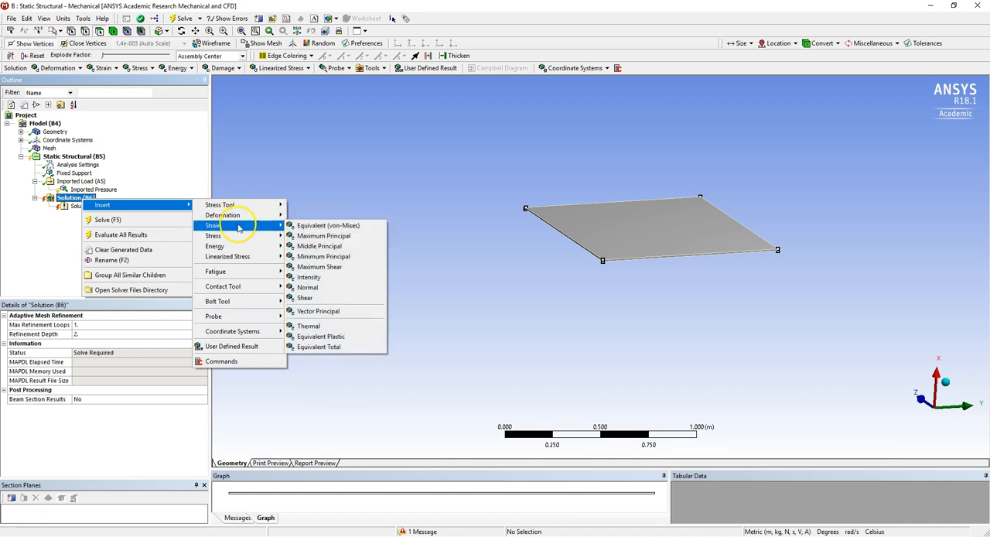
click(299, 226)
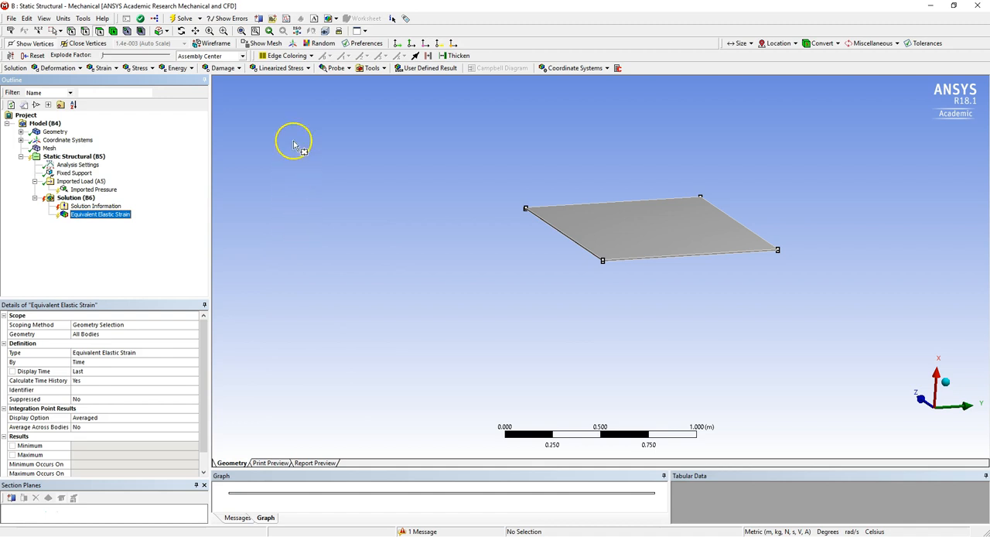
click(184, 19)
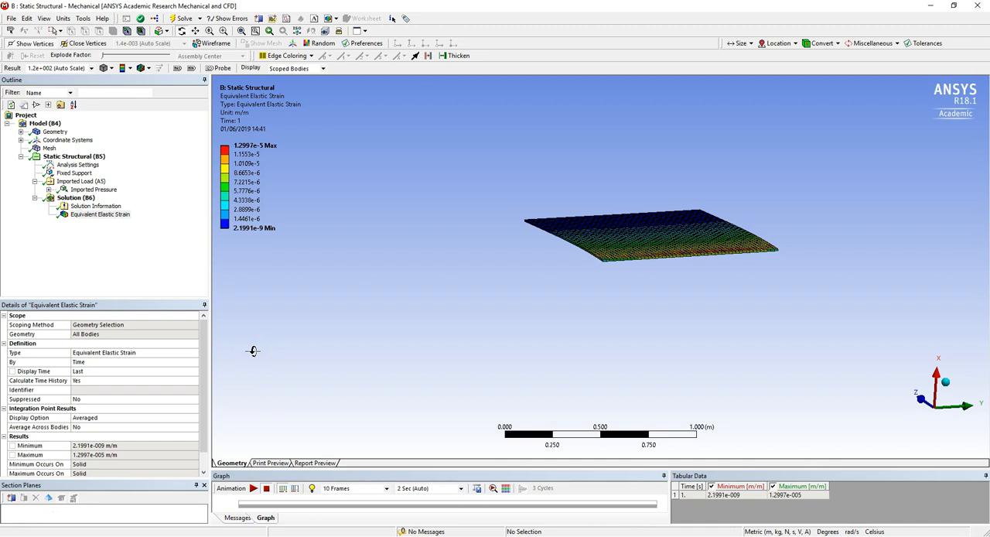
Examine the equivalent elastic strain contours and the bent shape of the plate from several angles, including edge-on along the Y axis.
drag(587, 258, 567, 103)
drag(758, 266, 834, 115)
drag(740, 203, 914, 251)
drag(610, 162, 590, 78)
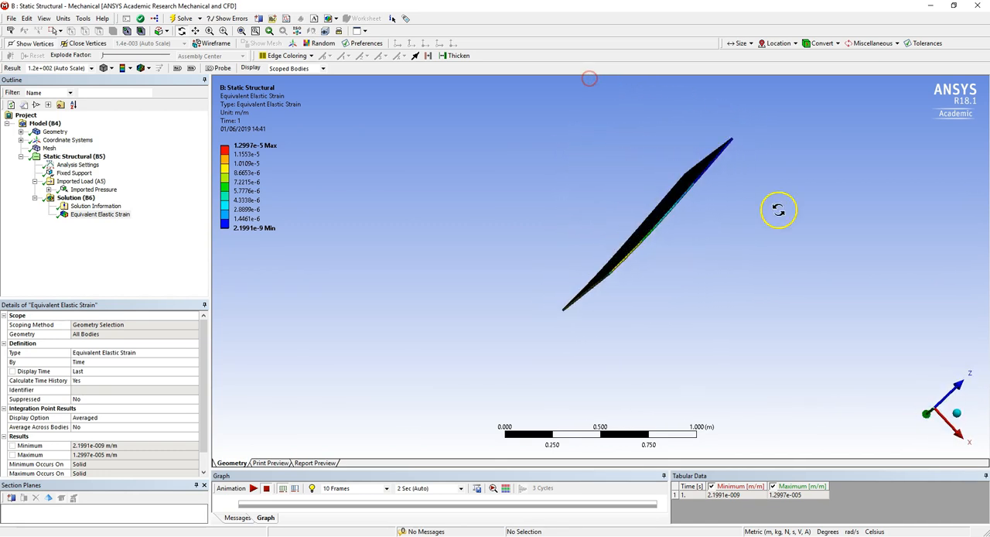
click(926, 413)
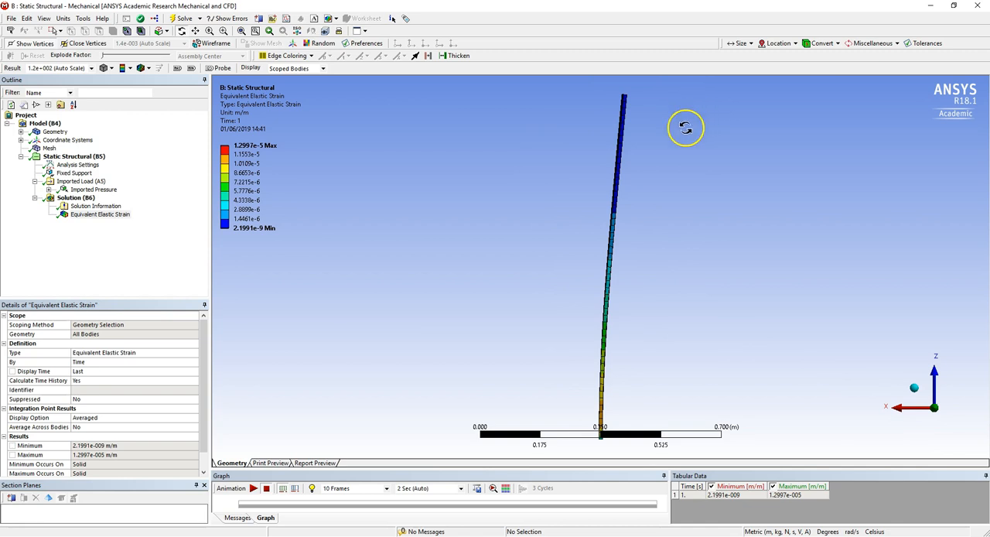
click(553, 343)
drag(555, 343, 656, 328)
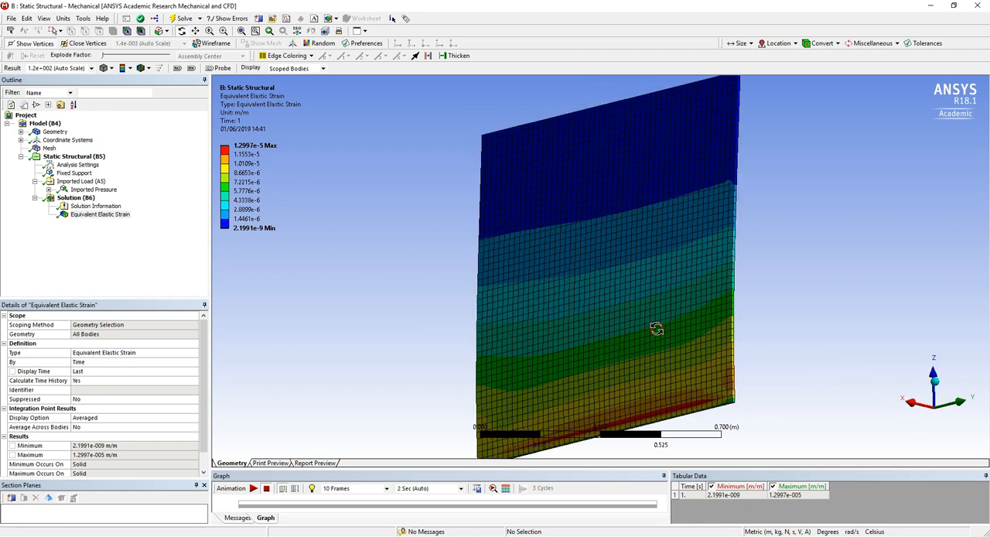
click(22, 520)
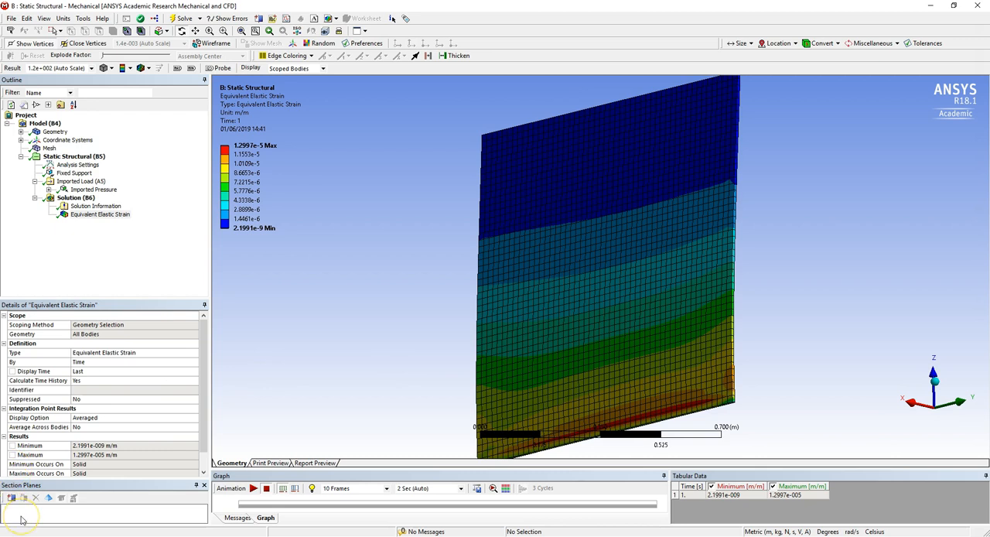